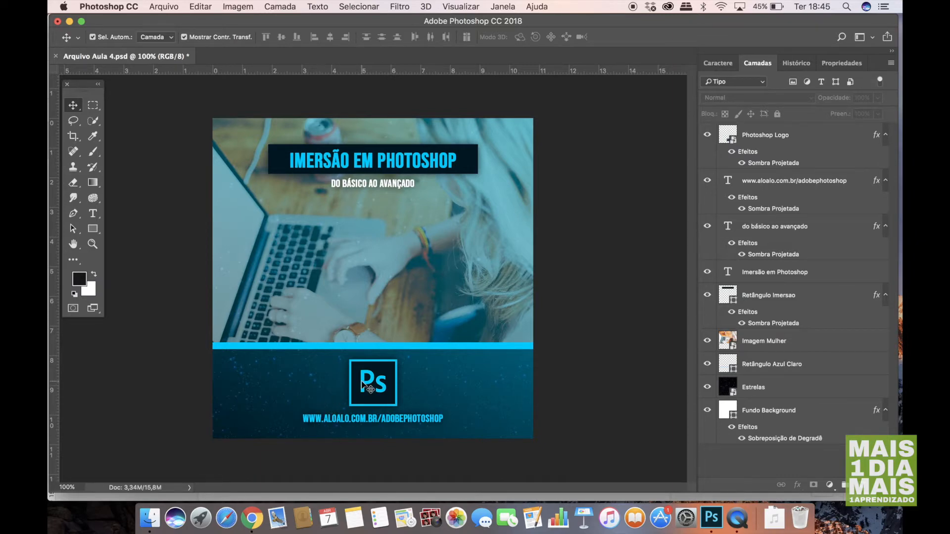
Examine which layers make up the banner by selecting its logo, texts, light-blue bar, photo, title box and starry background in turn.
click(369, 388)
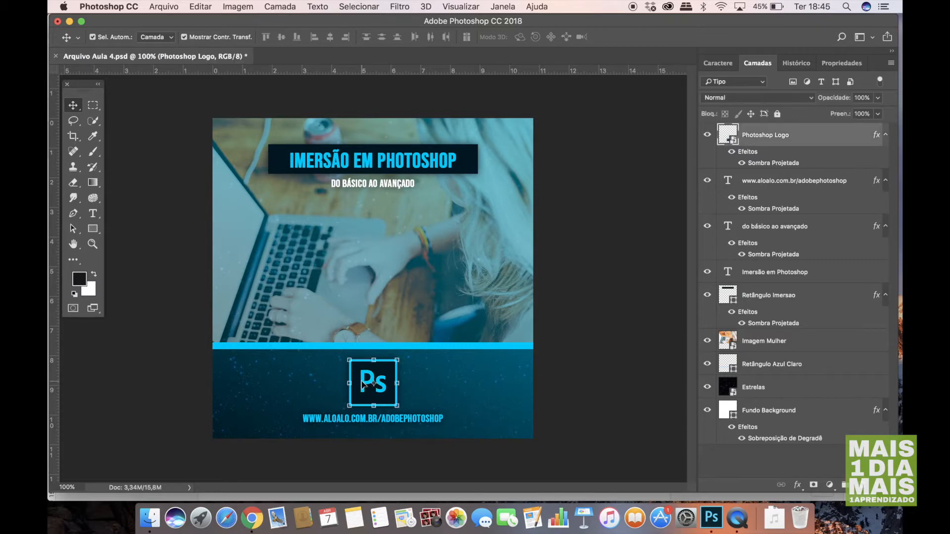
click(330, 420)
click(308, 351)
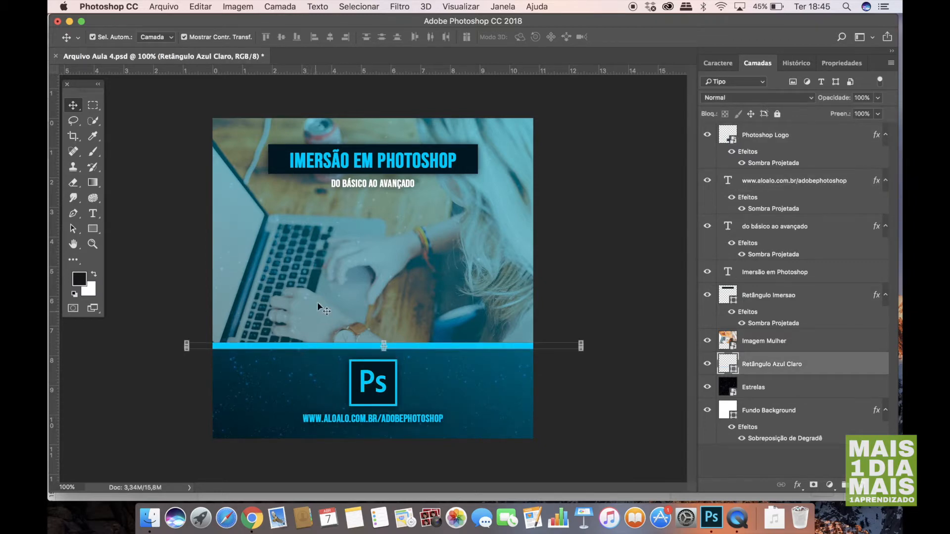
click(310, 284)
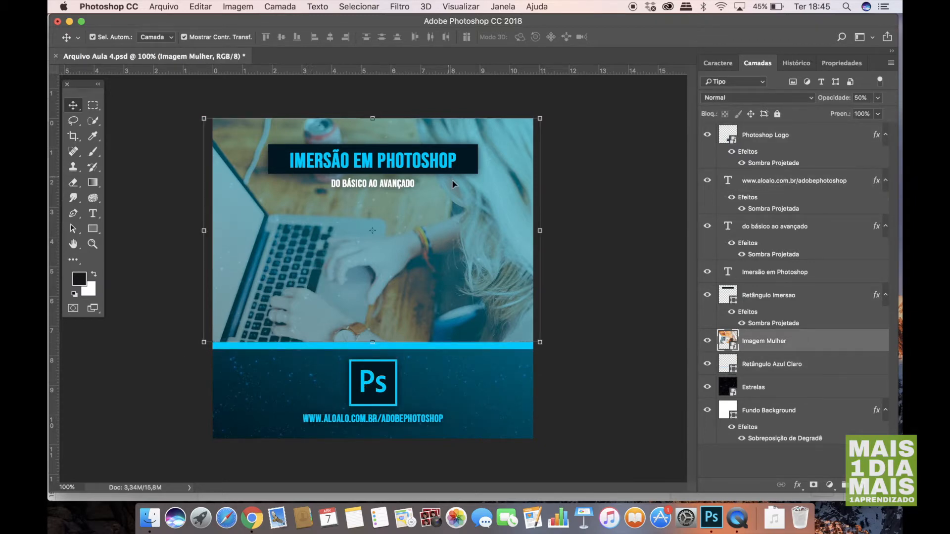
click(364, 183)
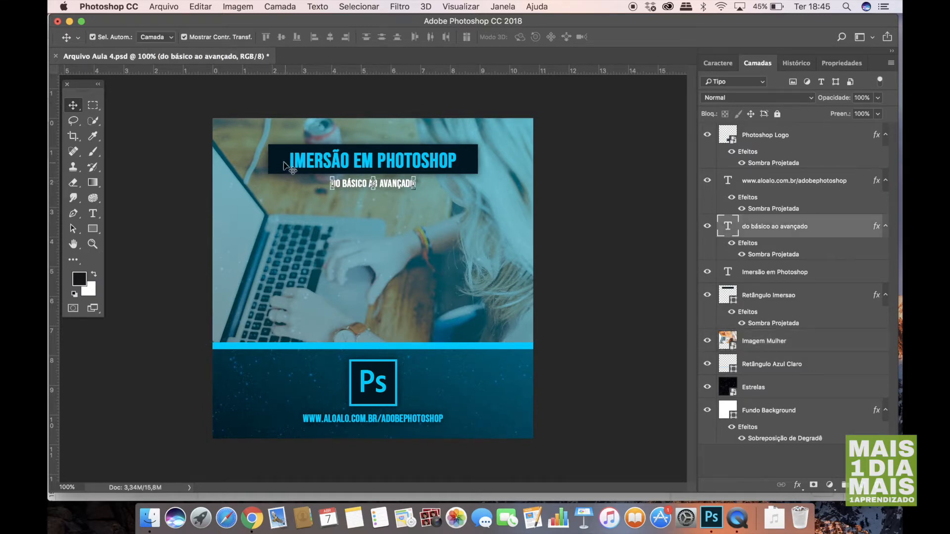
click(278, 159)
click(303, 163)
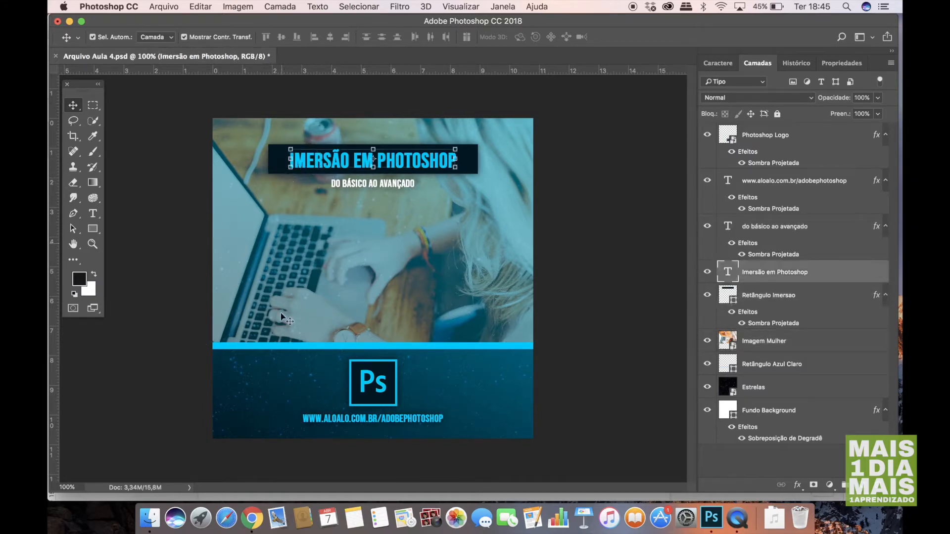
click(270, 394)
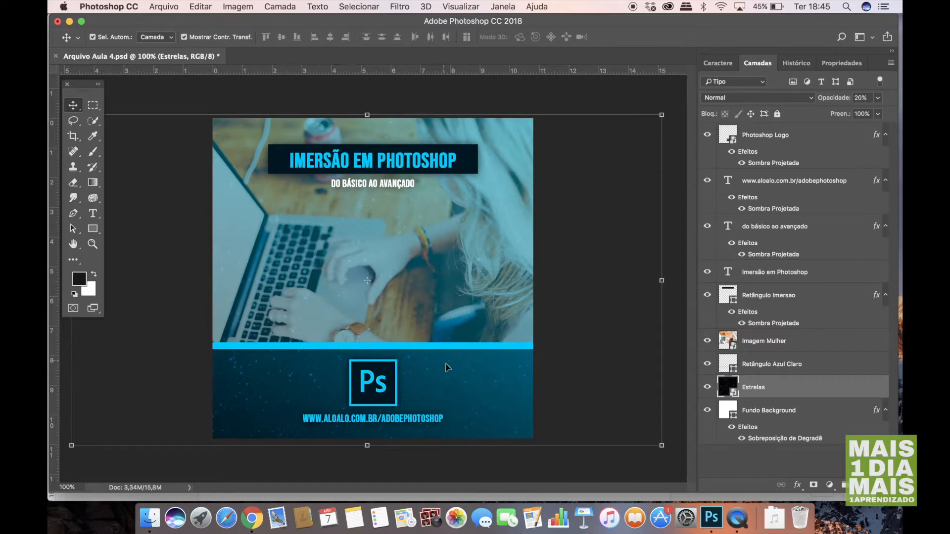
click(588, 94)
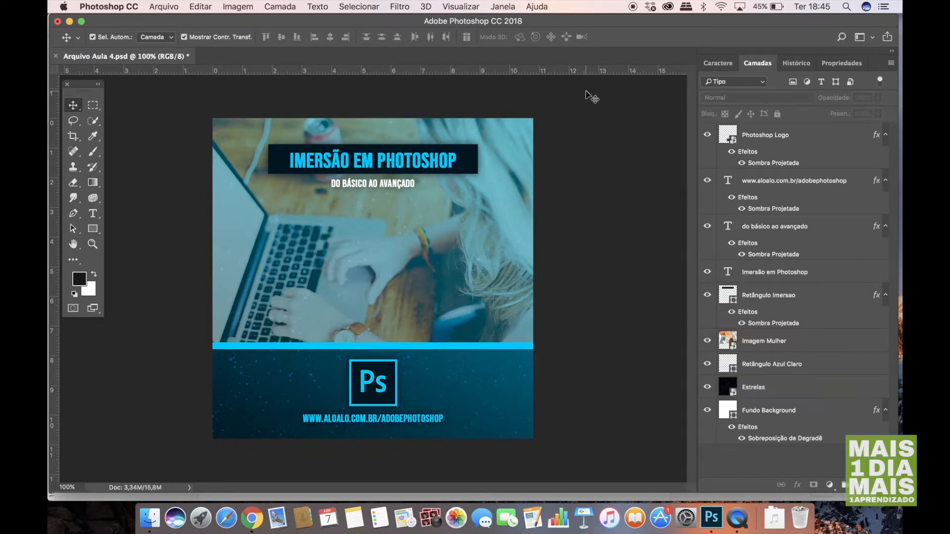
Inspect the layer stack from Fundo Background up through Estrelas, Retângulo Azul Claro, Imagem Mulher and Retângulo Imersao.
click(751, 417)
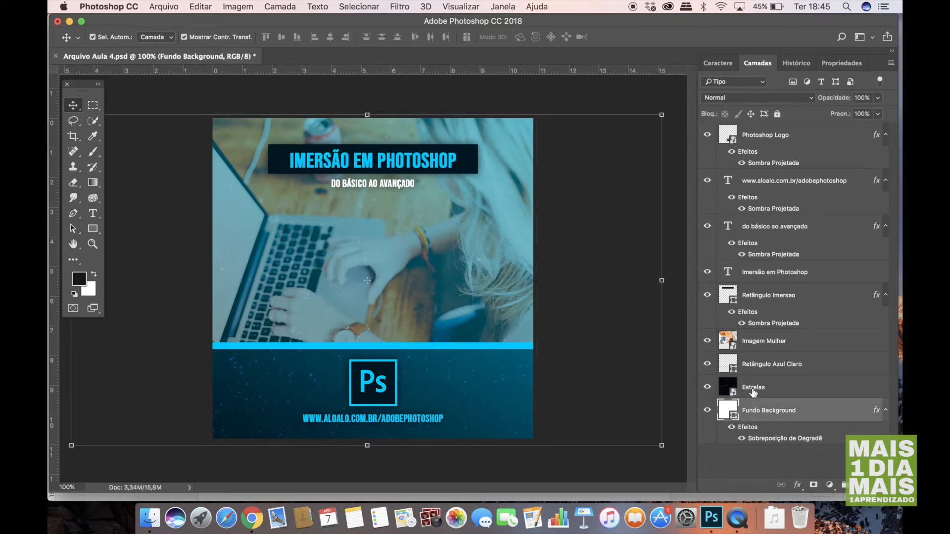
click(753, 392)
click(743, 368)
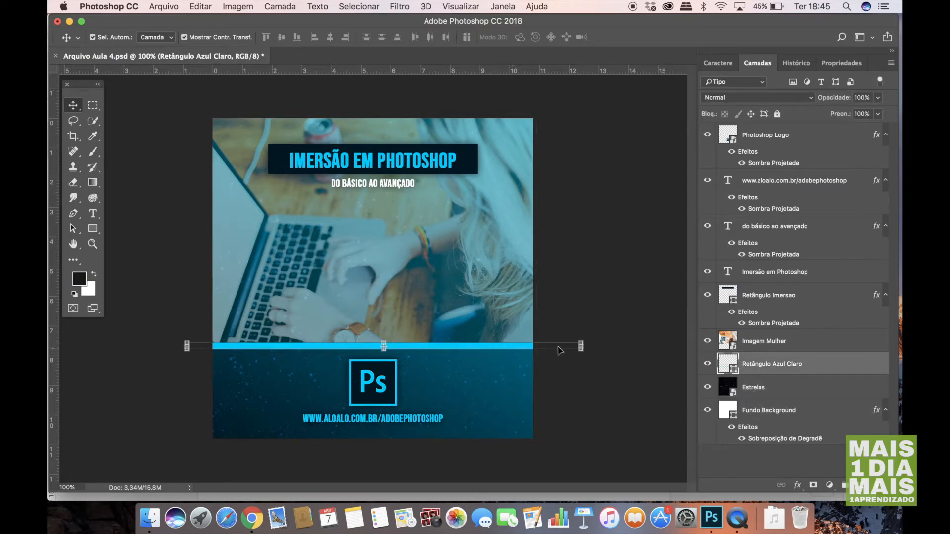
click(759, 341)
click(757, 299)
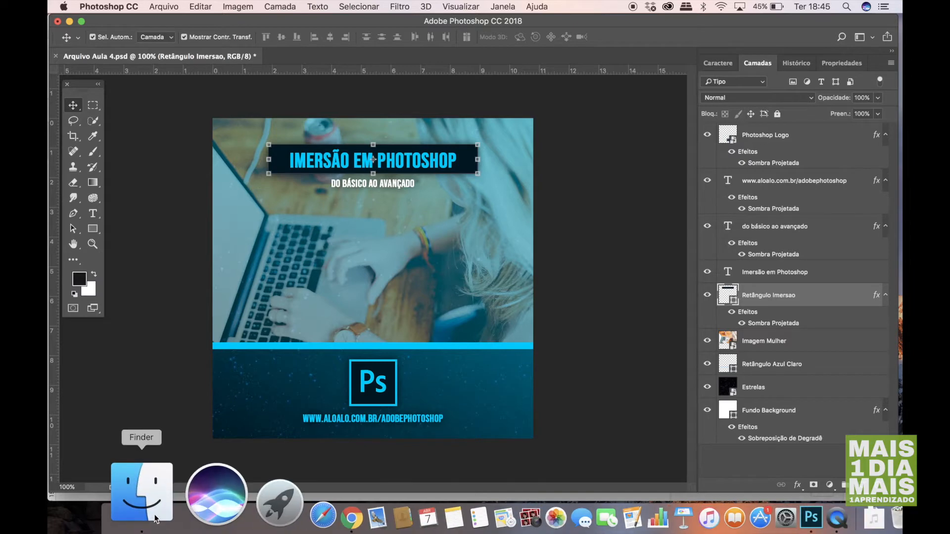
Switch to Finder to look through the source files in the AULA 04 folder, and return to Photoshop.
click(141, 500)
click(606, 231)
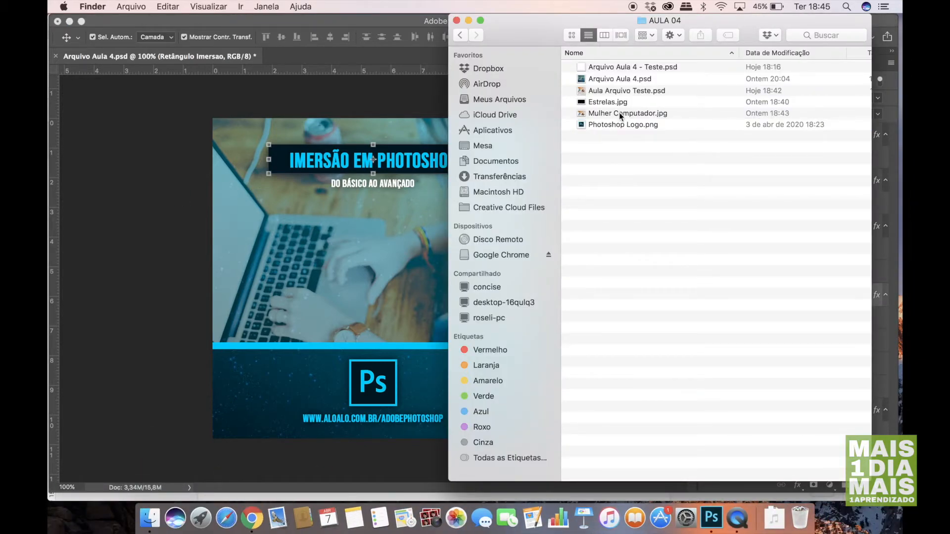
click(148, 147)
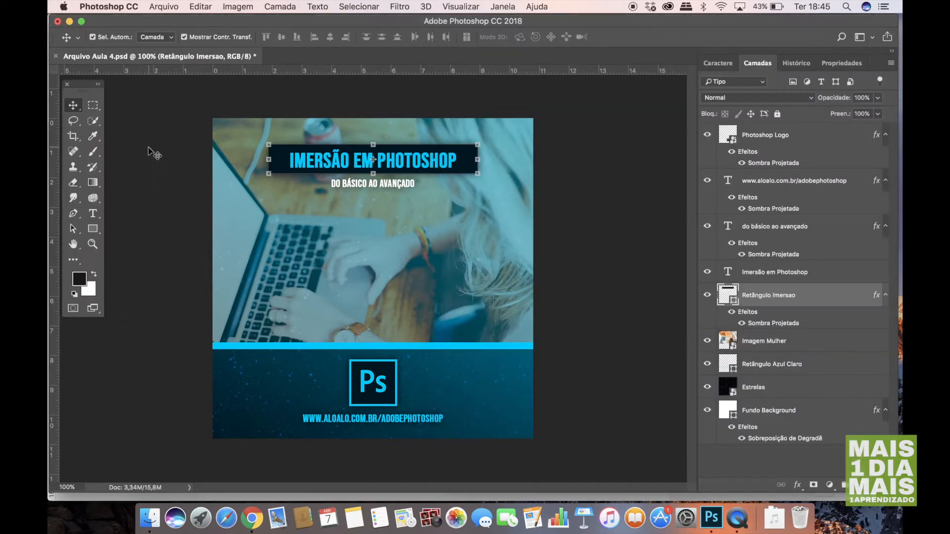
click(166, 12)
click(167, 21)
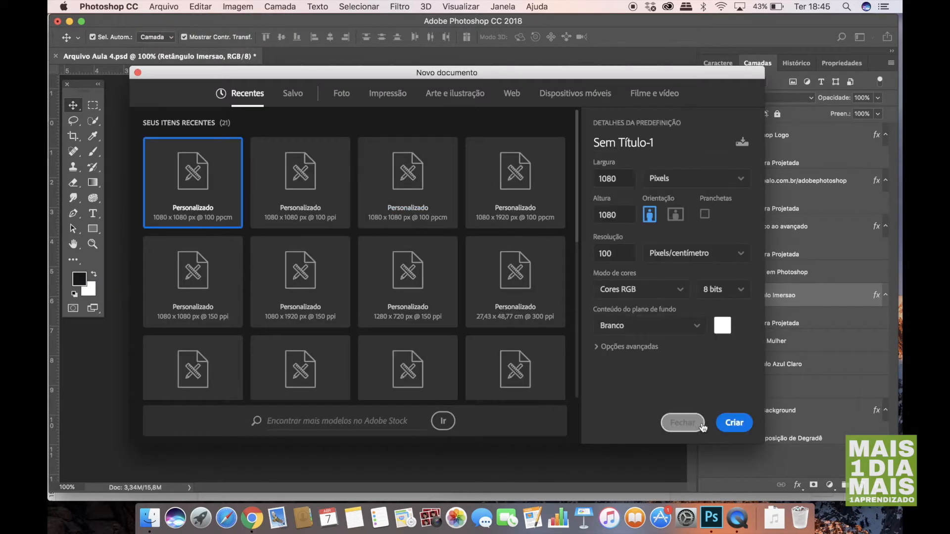
click(682, 423)
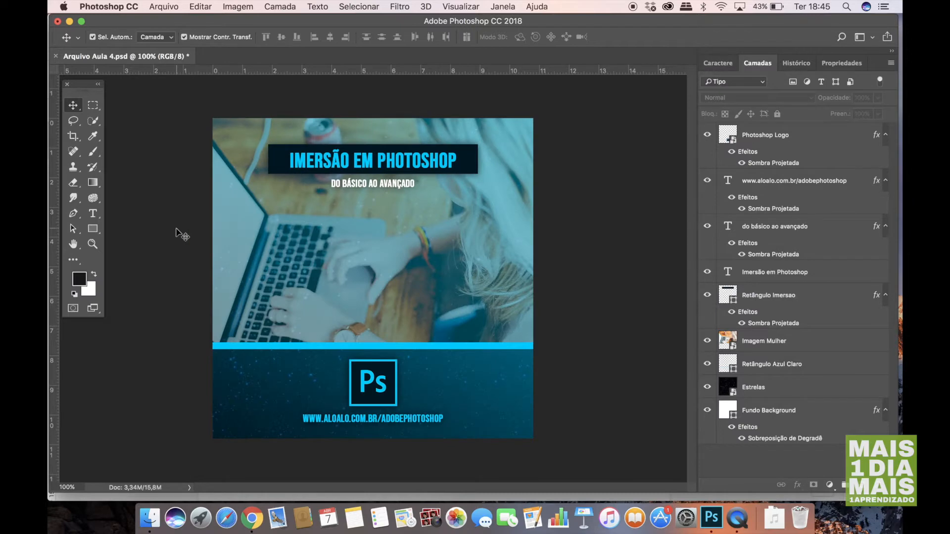
Check the canvas width and height of Arquivo Aula 4.psd in pixels without changing them.
click(234, 8)
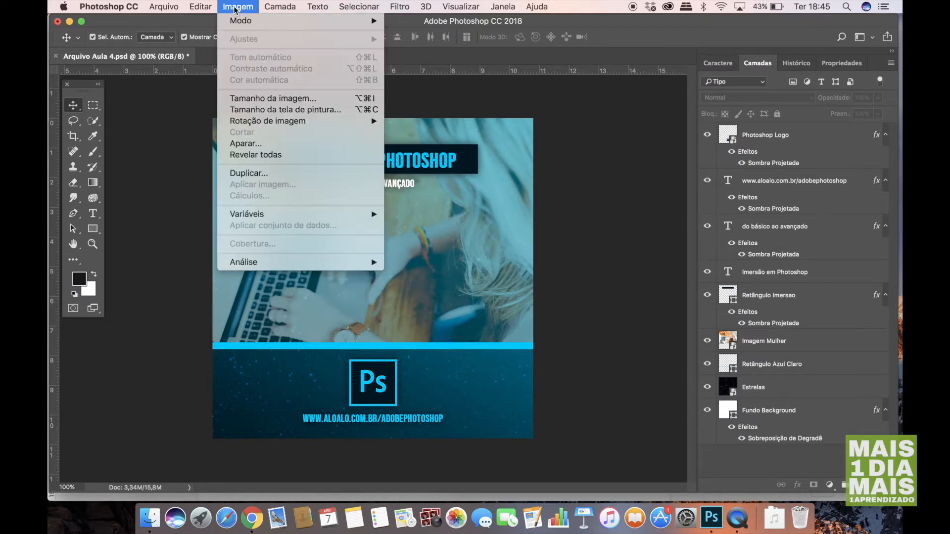
click(253, 110)
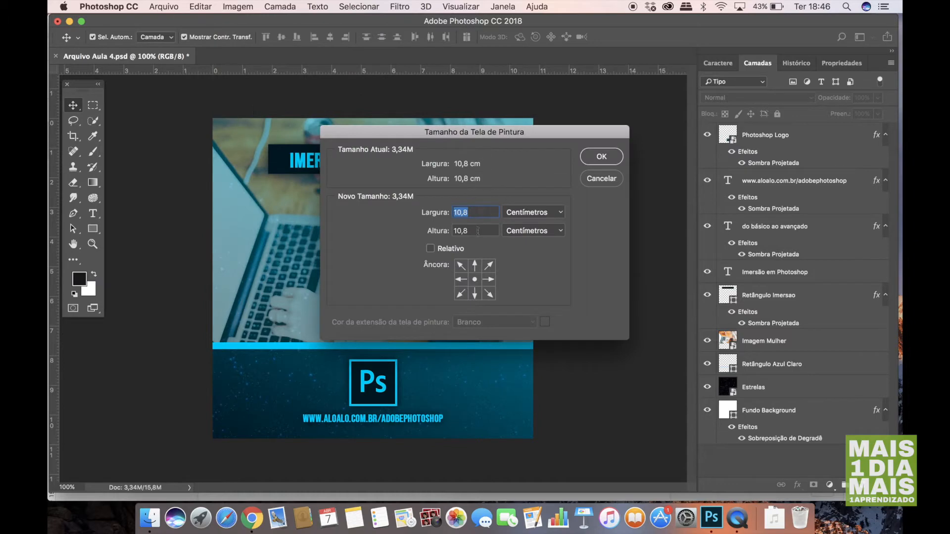
click(525, 214)
click(519, 189)
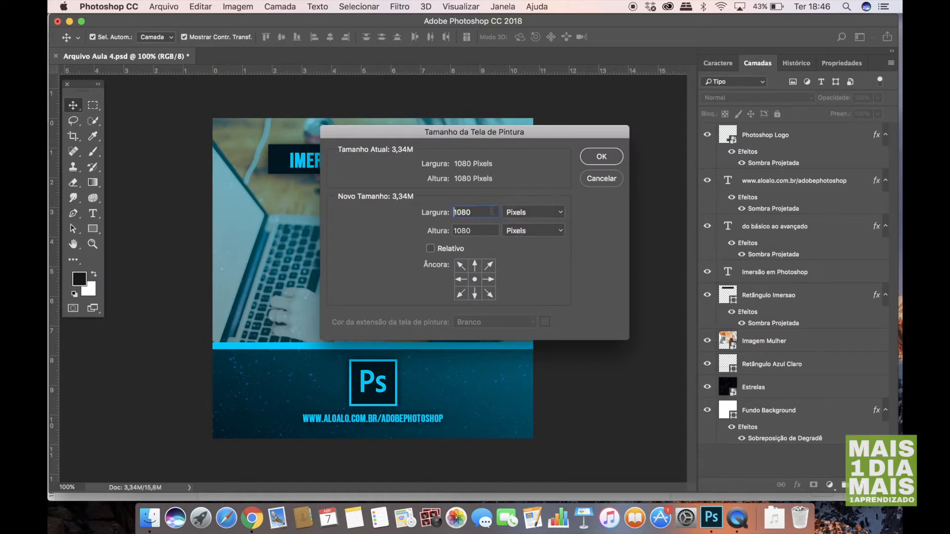
drag(487, 211, 454, 211)
double_click(471, 231)
click(589, 182)
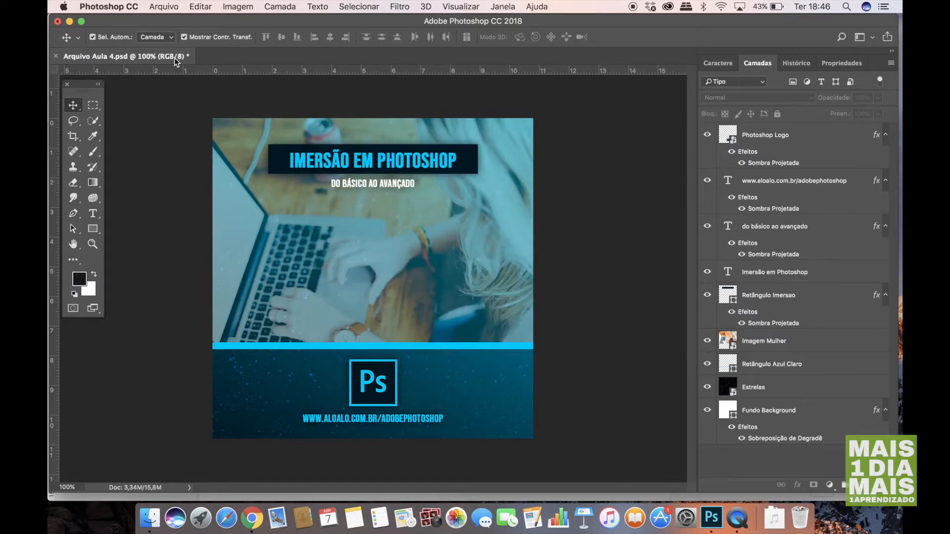
Create a new 1080 x 1080 pixel document at 100 pixels/centimetre in 8-bit RGB with a white background.
click(170, 5)
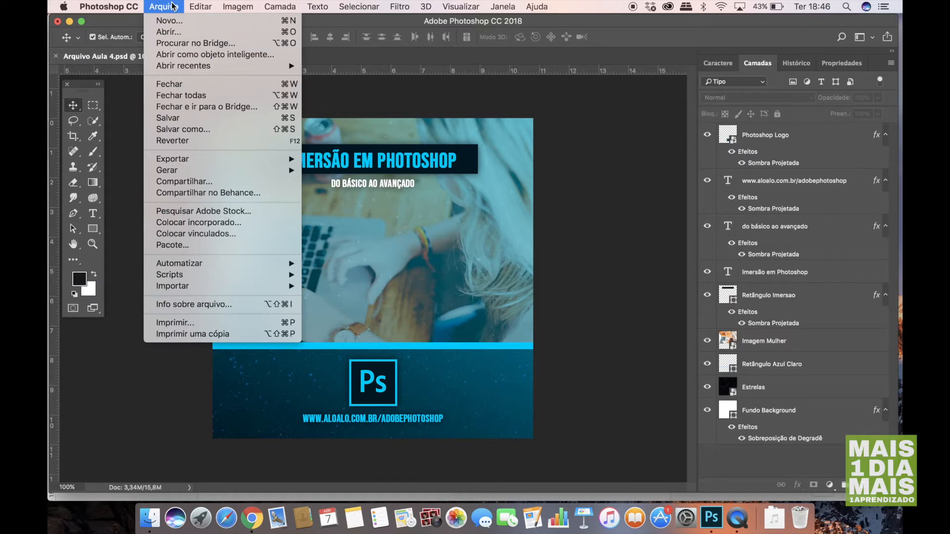
click(170, 20)
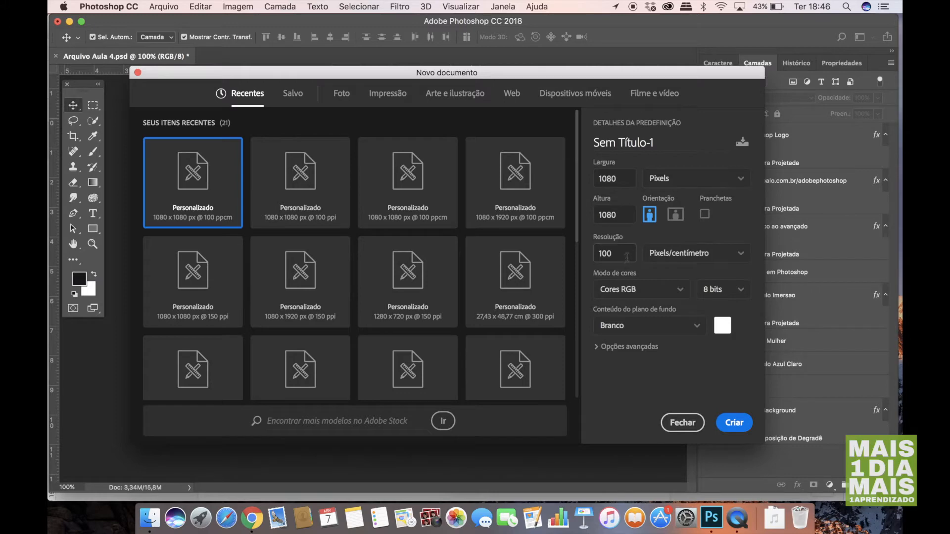
click(738, 427)
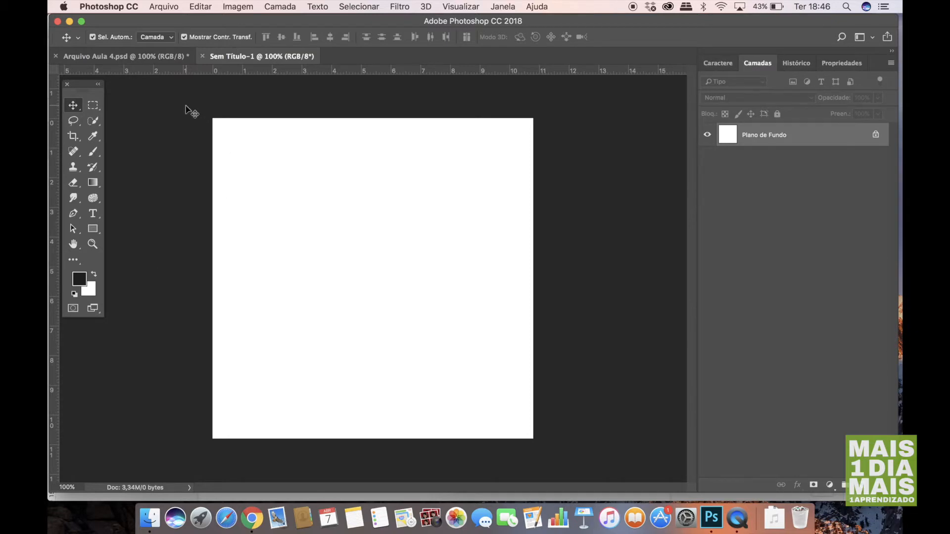
Convert the locked Plano de Fundo background into a regular unlocked layer with the default settings.
double_click(770, 138)
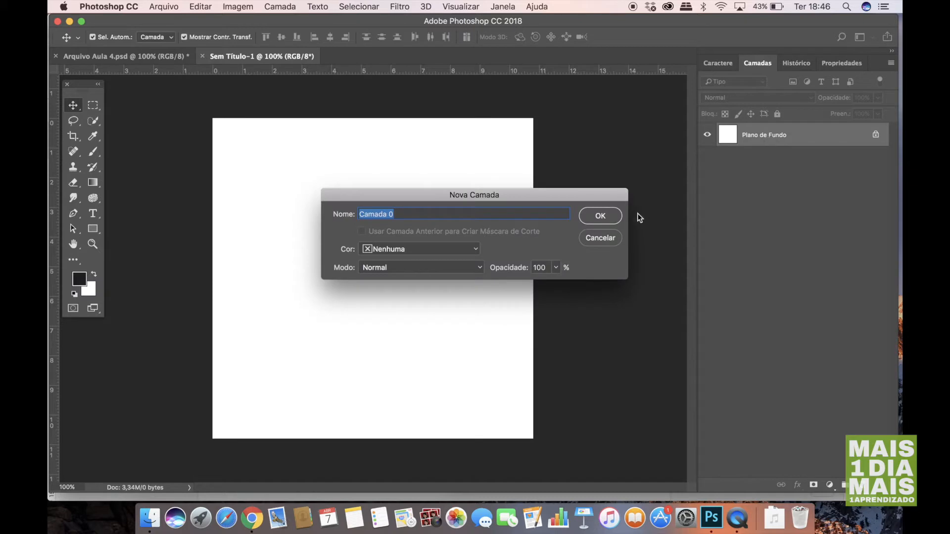
click(612, 219)
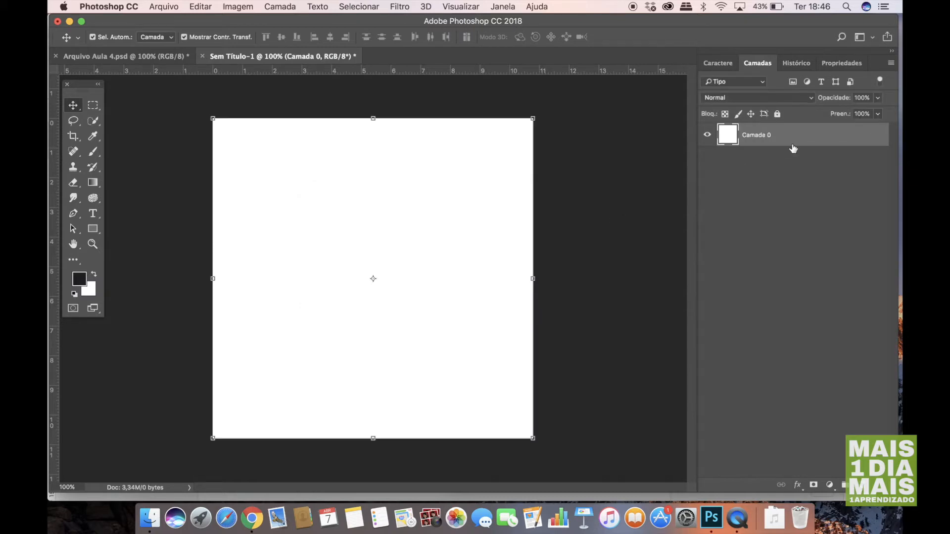
click(777, 113)
click(777, 114)
click(766, 200)
click(439, 210)
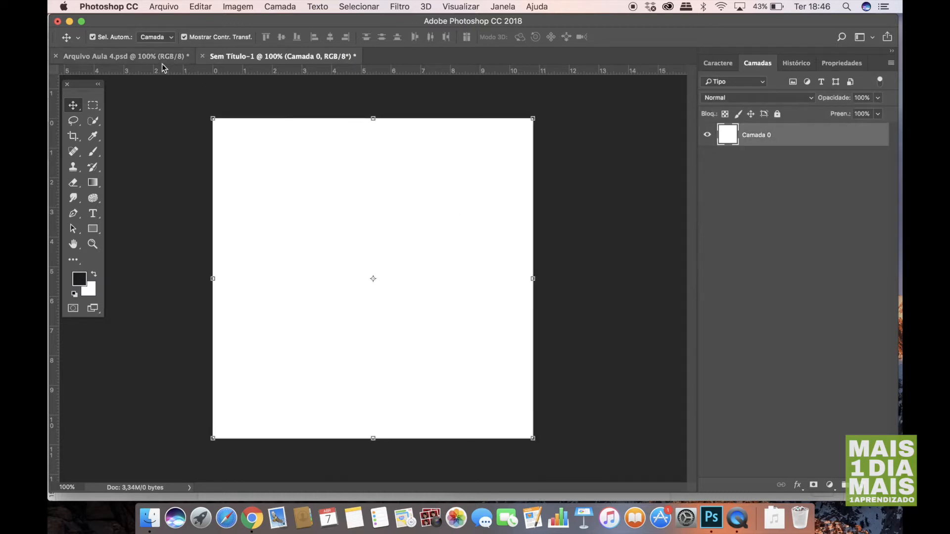
Examine the Estrelas background layer in Arquivo Aula 4.psd and return to the new document.
click(148, 56)
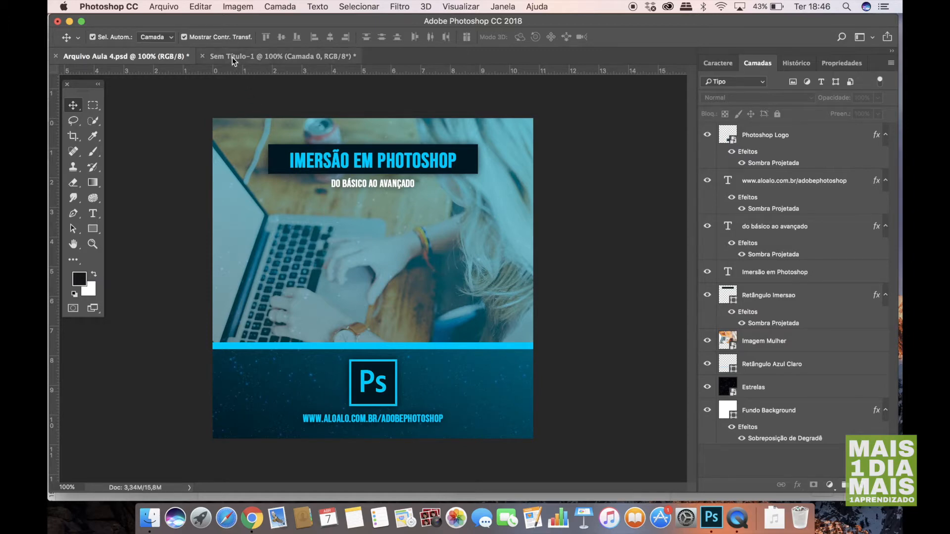
click(241, 367)
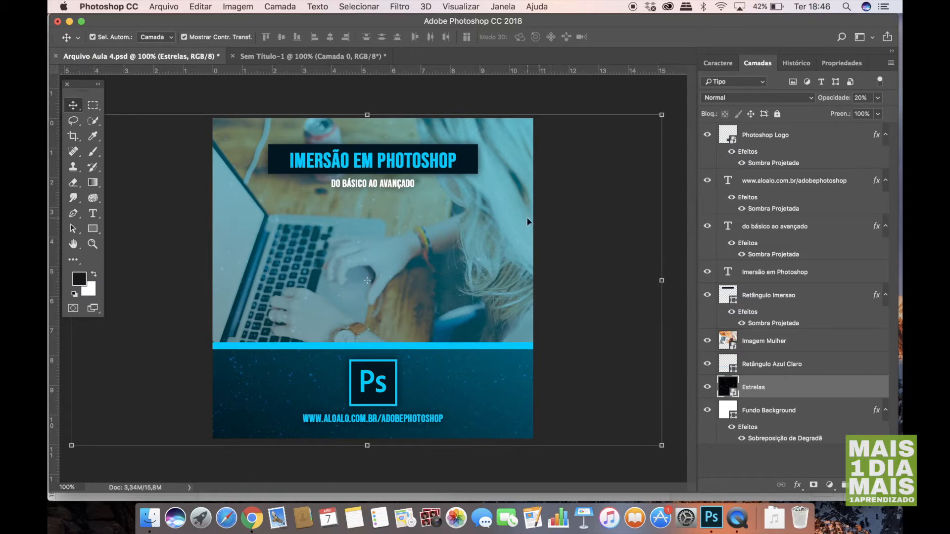
click(254, 51)
Preview Estrelas.jpg from the AULA 04 folder and place it as an embedded image in the new document.
click(163, 7)
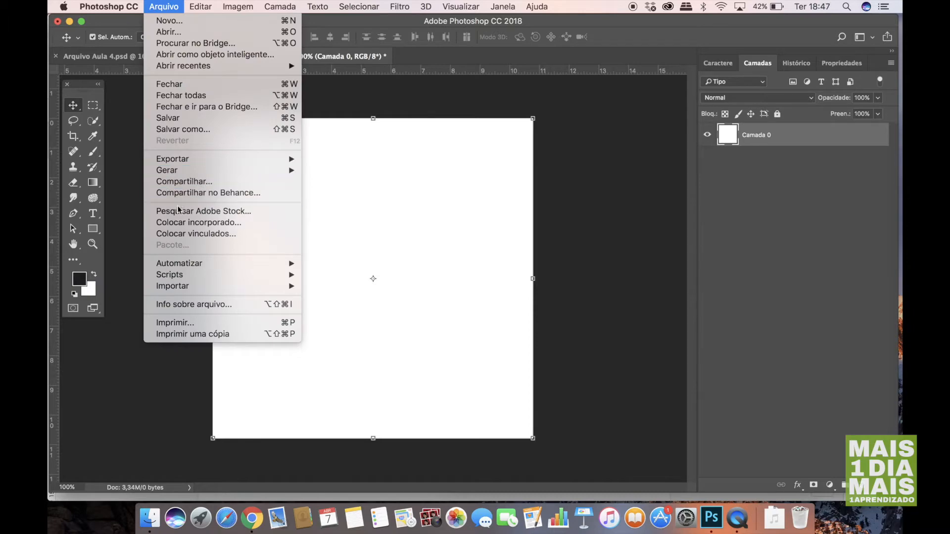
click(205, 225)
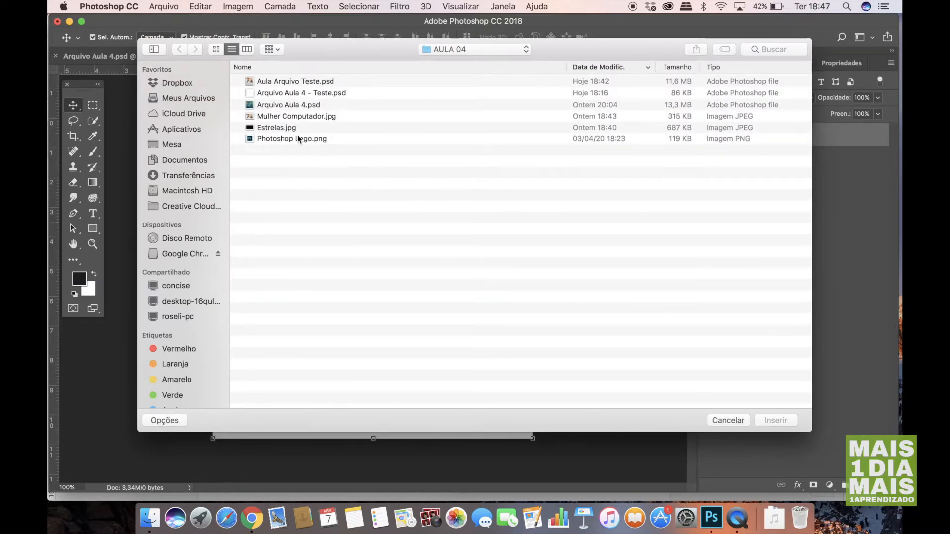
click(289, 129)
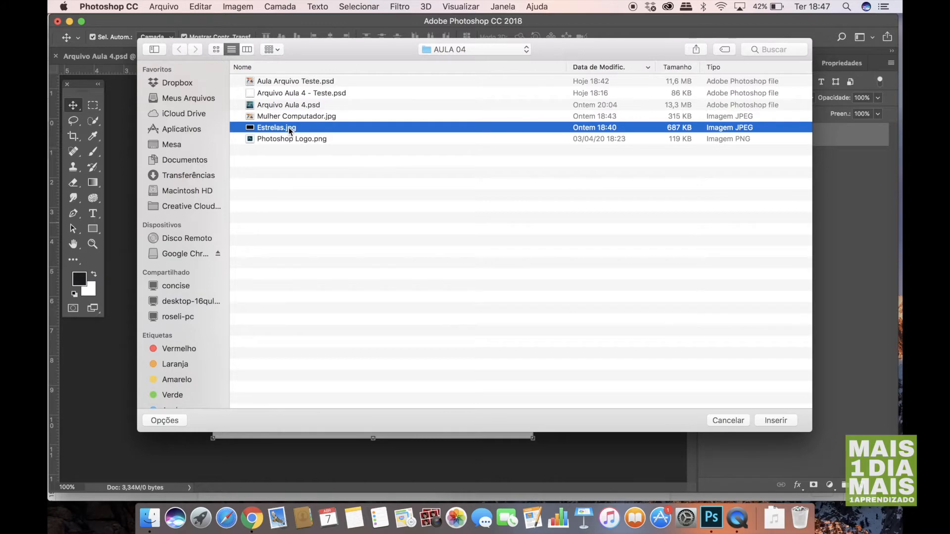
key(space)
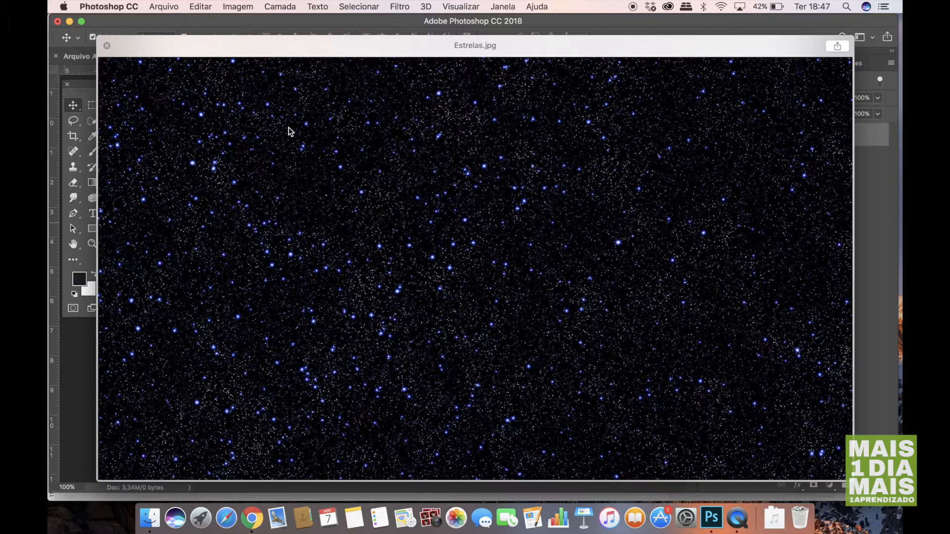
key(space)
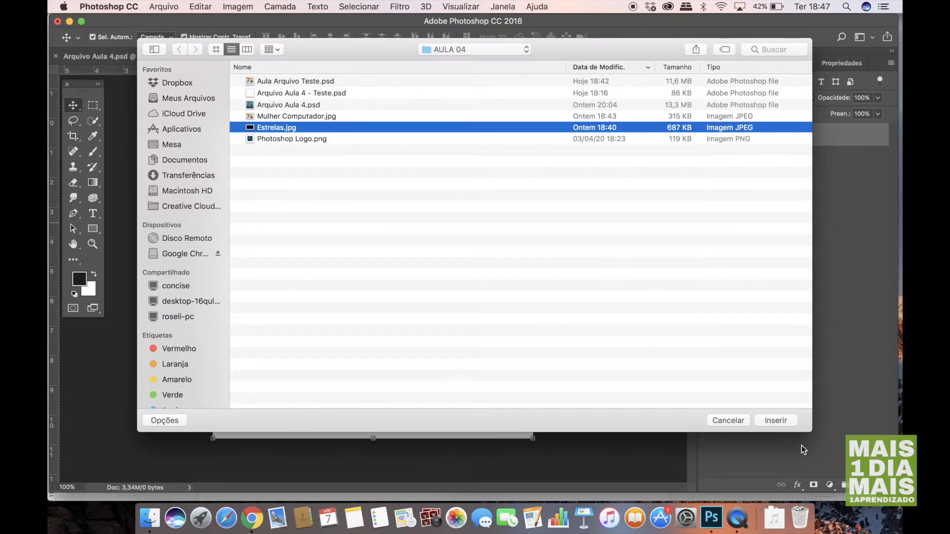
click(784, 423)
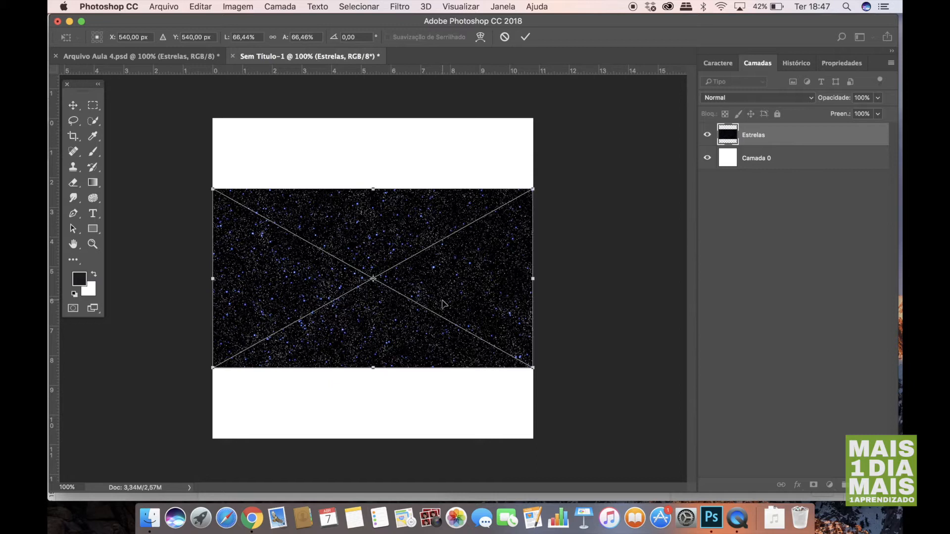
key(Return)
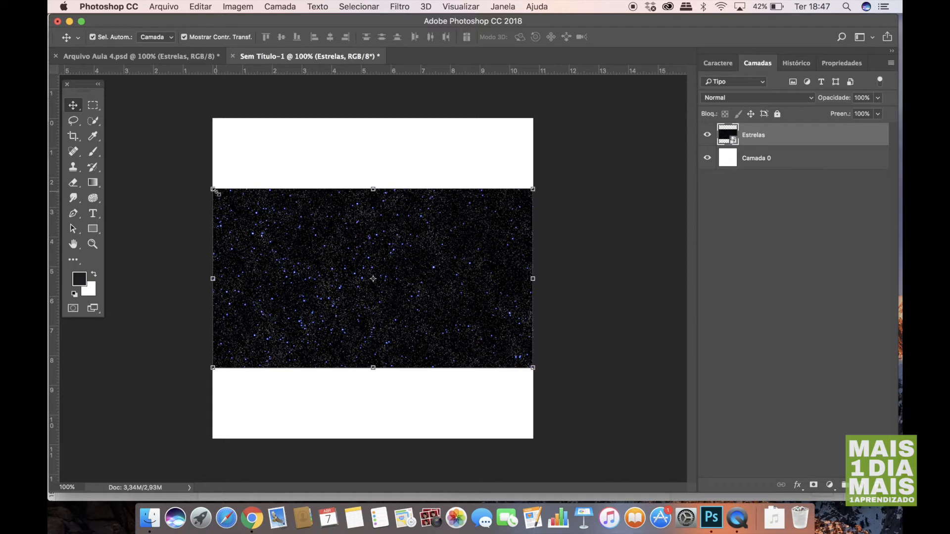
Scale the Estrelas image up to about 122.6% so it covers the whole square canvas.
click(214, 191)
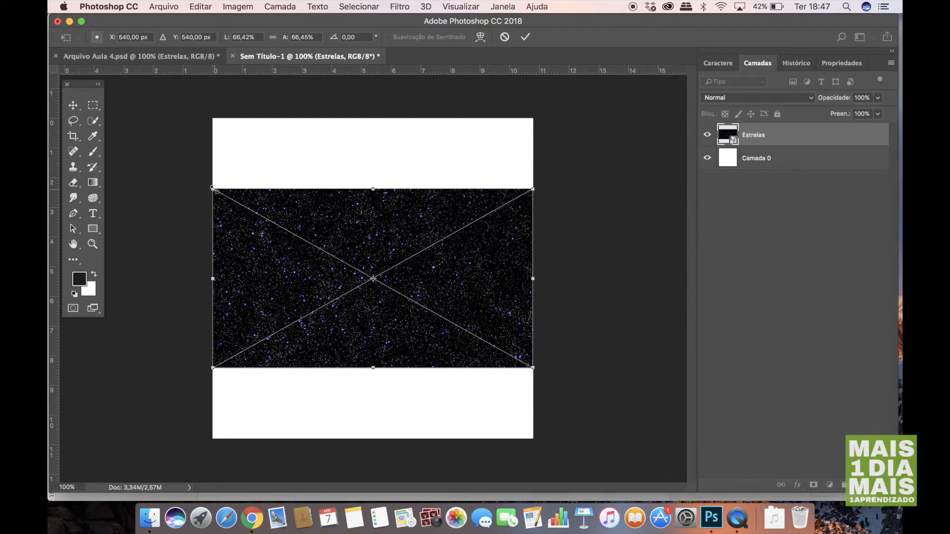
drag(214, 189, 81, 100)
drag(534, 367, 657, 462)
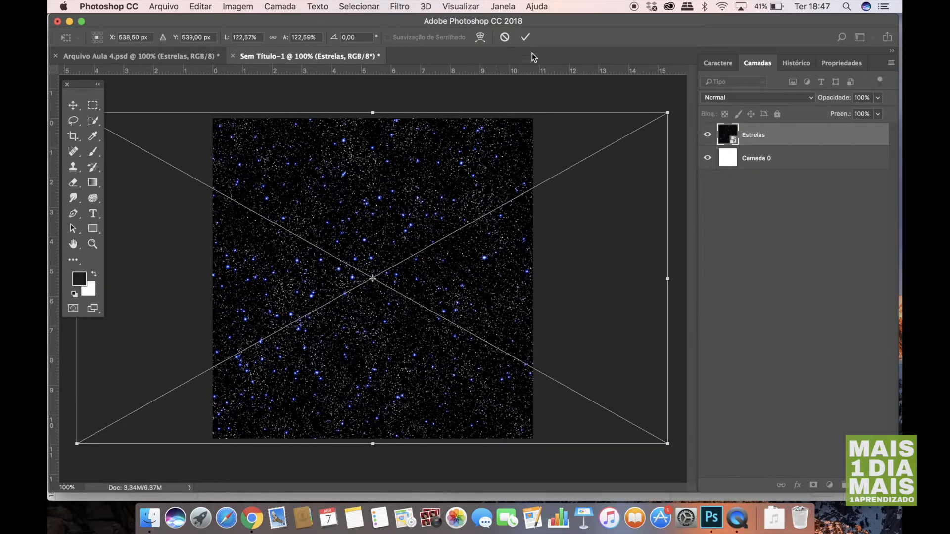
click(526, 37)
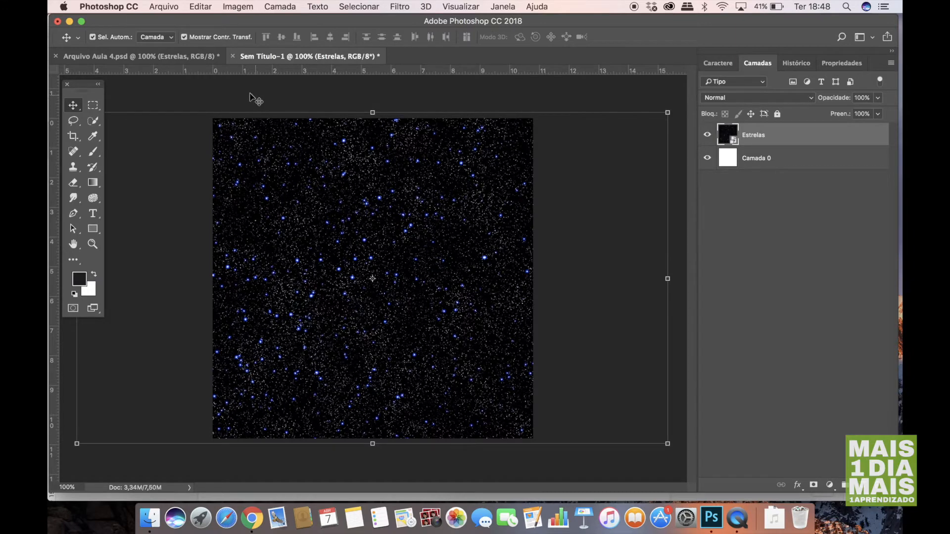
Check the Estrelas layer's opacity in Arquivo Aula 4.psd and set the new document's Estrelas layer to 20% opacity.
click(192, 58)
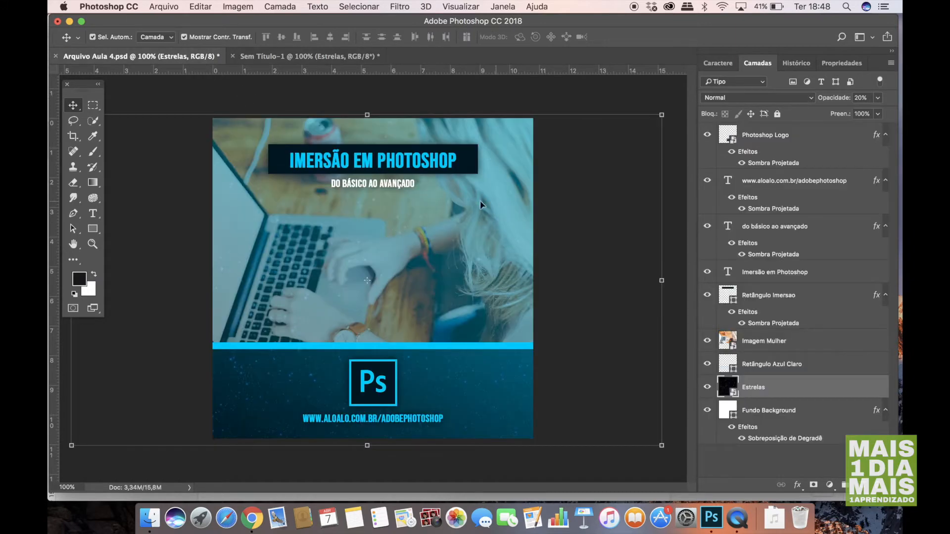
click(322, 57)
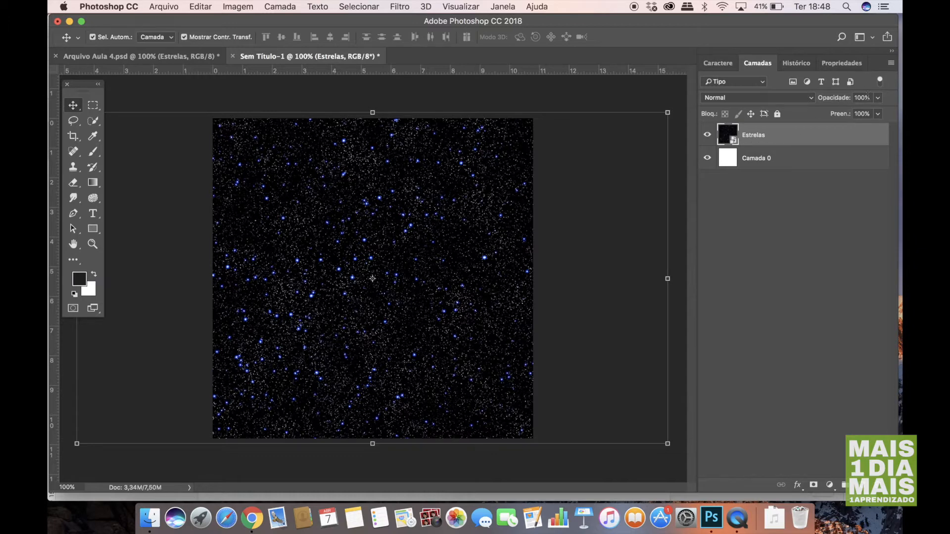
click(193, 57)
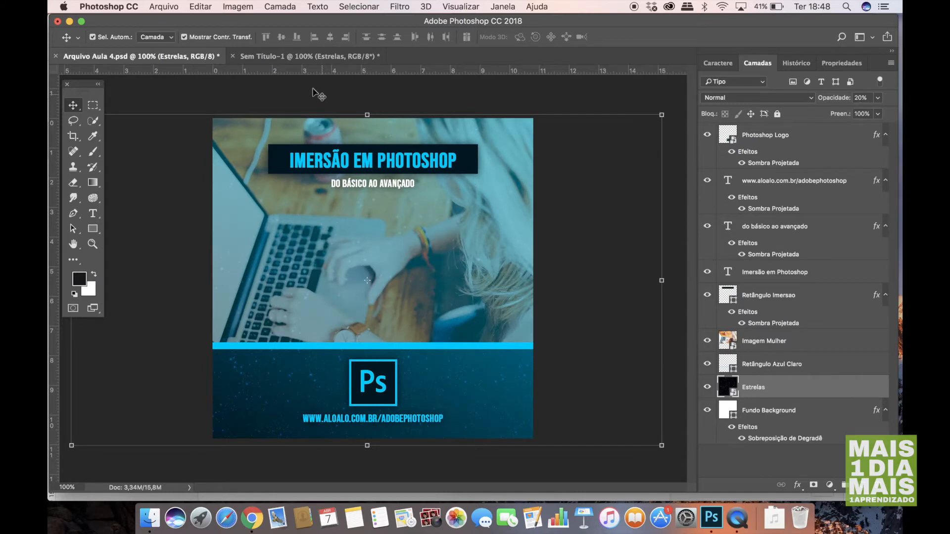
click(304, 58)
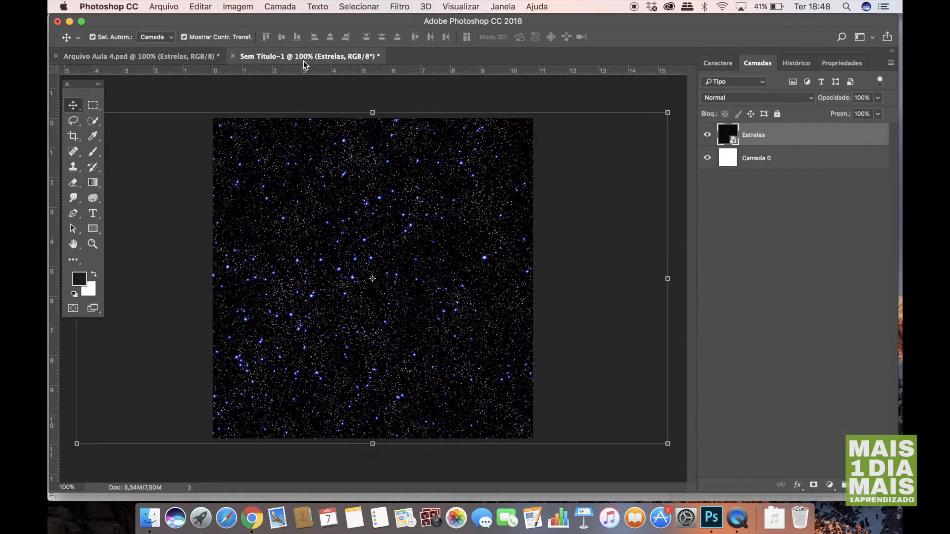
click(860, 97)
double_click(860, 98)
text(20)
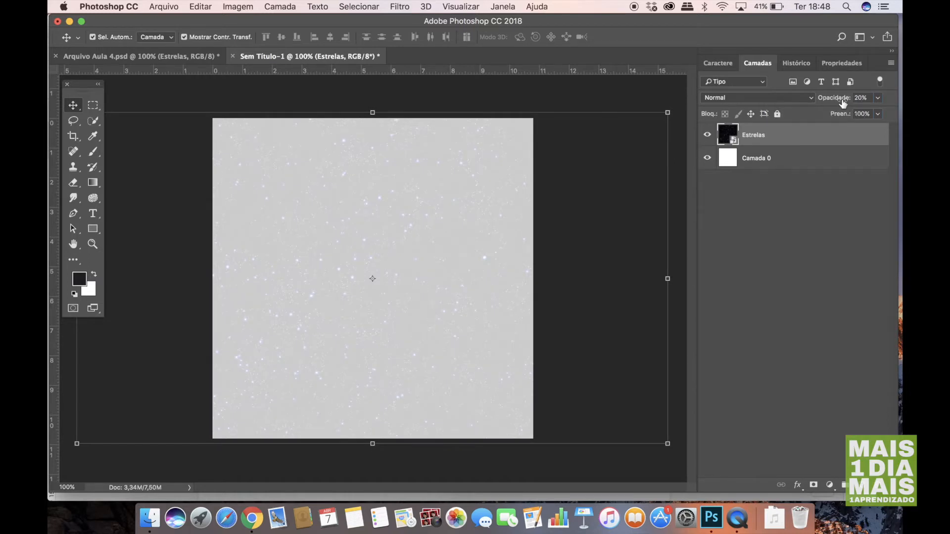
Try the opacity slider on the Estrelas layer and leave it at 20%.
drag(843, 102, 846, 104)
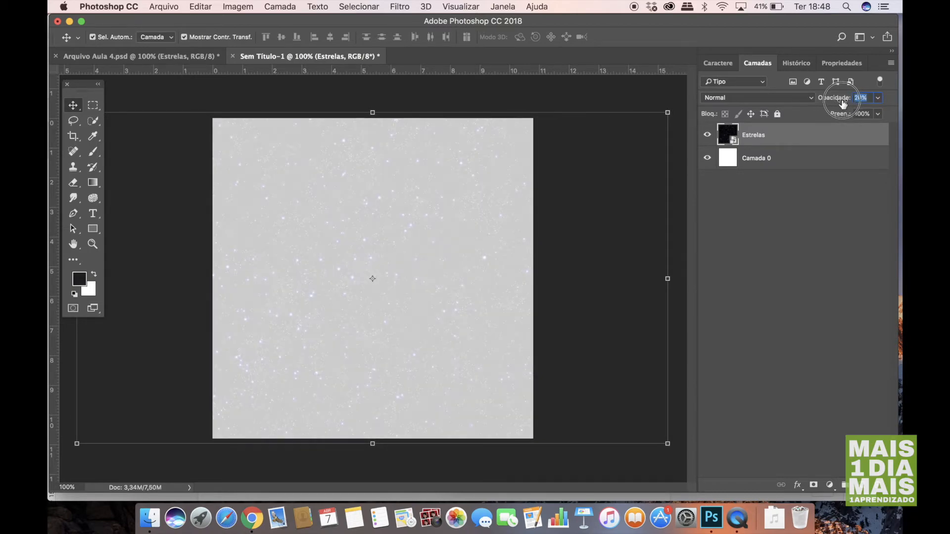
click(879, 99)
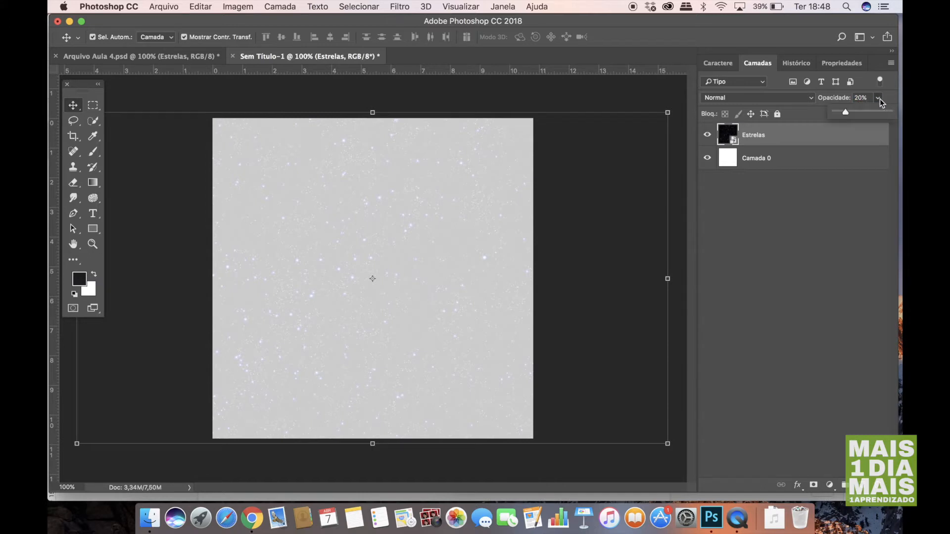
drag(872, 114, 845, 113)
click(817, 183)
click(461, 195)
Examine the Fundo Background, Estrelas, Retângulo Azul Claro and Imagem Mulher layers in Arquivo Aula 4.psd.
click(187, 56)
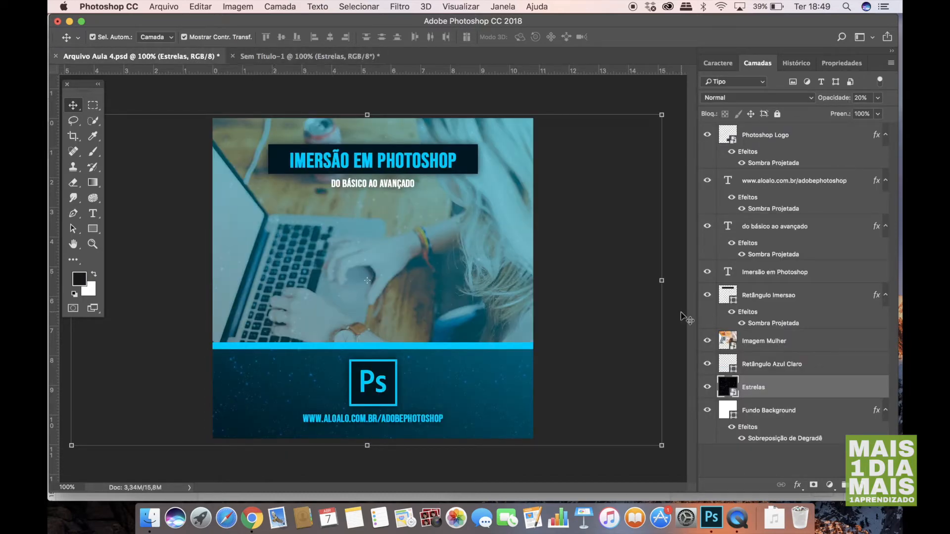
click(766, 412)
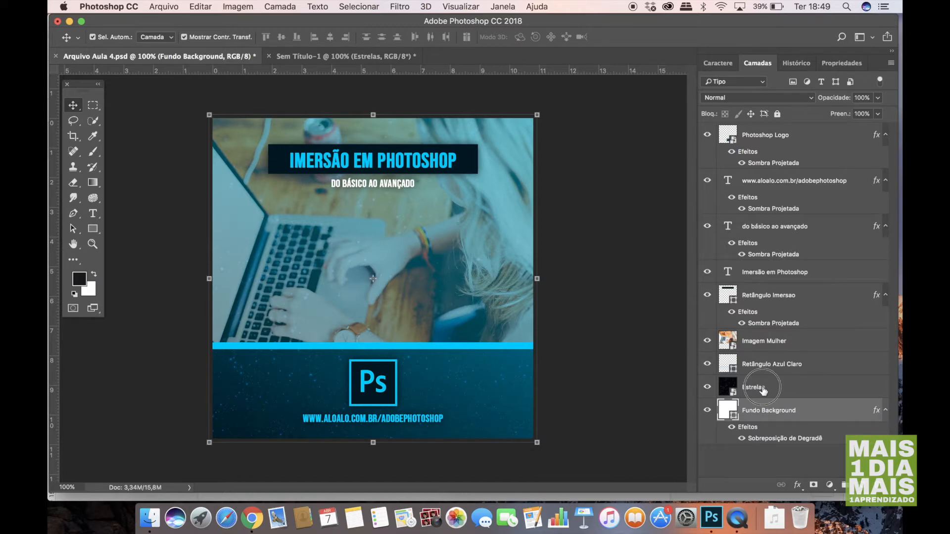
click(763, 390)
click(766, 372)
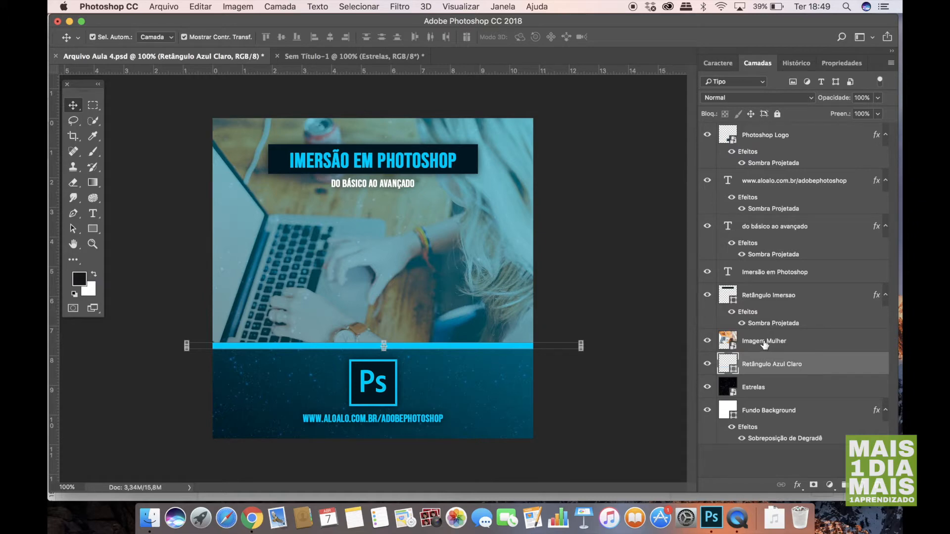
click(764, 345)
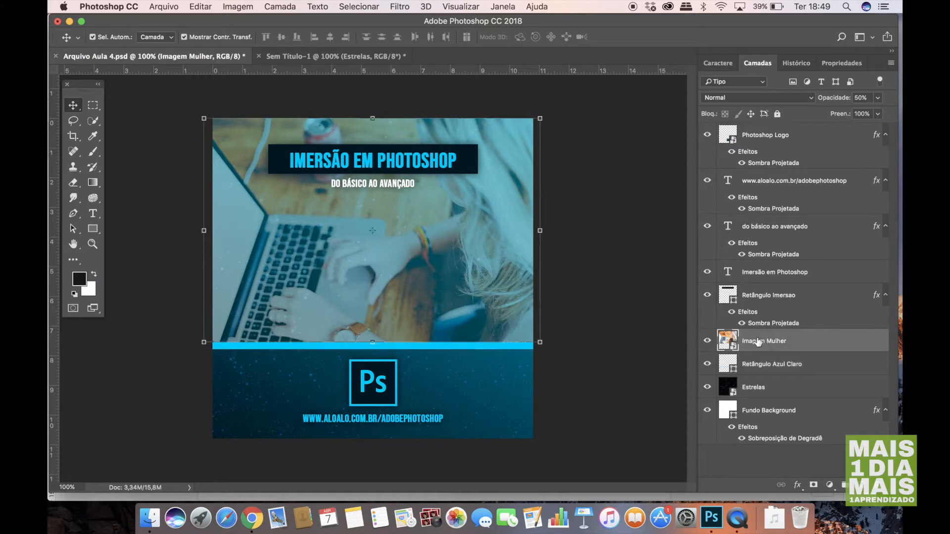
Place Mulher Computador.jpg from the AULA 04 folder as an embedded image in the new document.
click(283, 56)
click(168, 6)
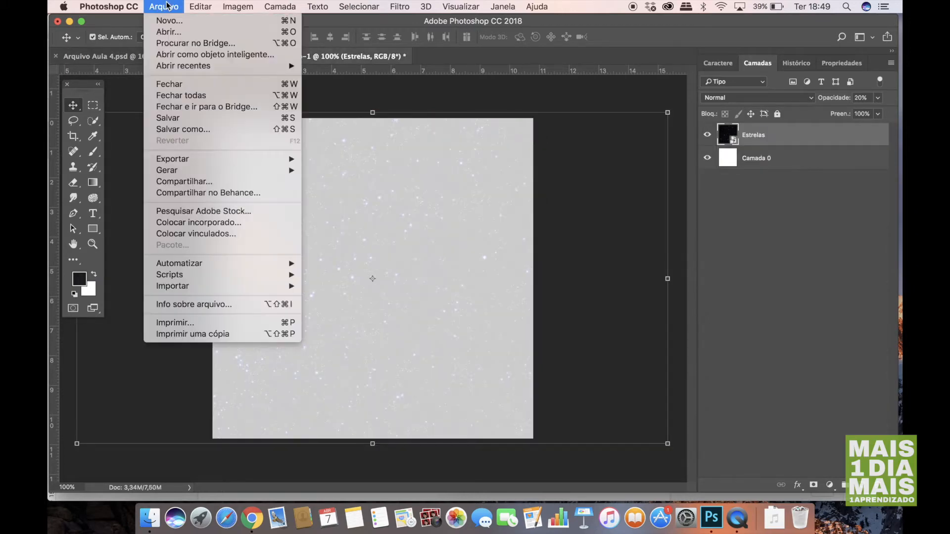
click(201, 226)
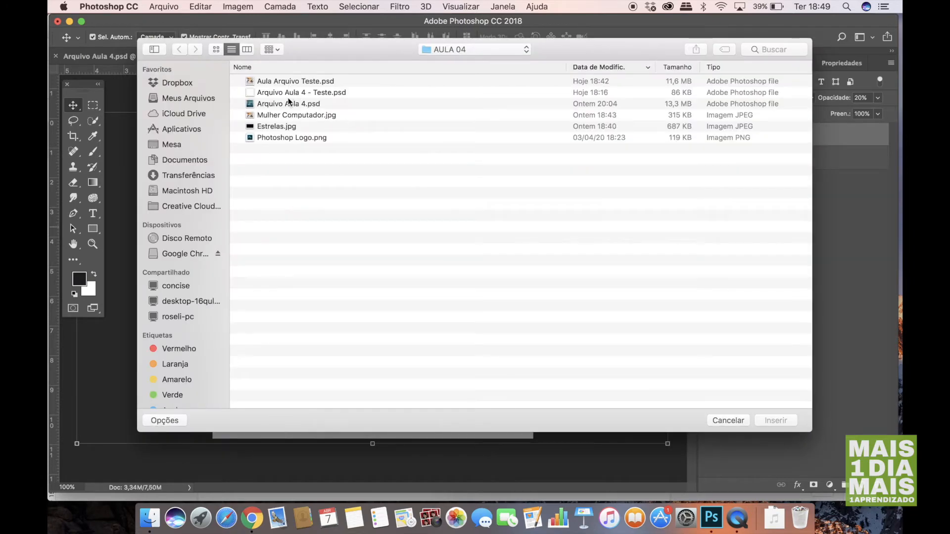
click(290, 117)
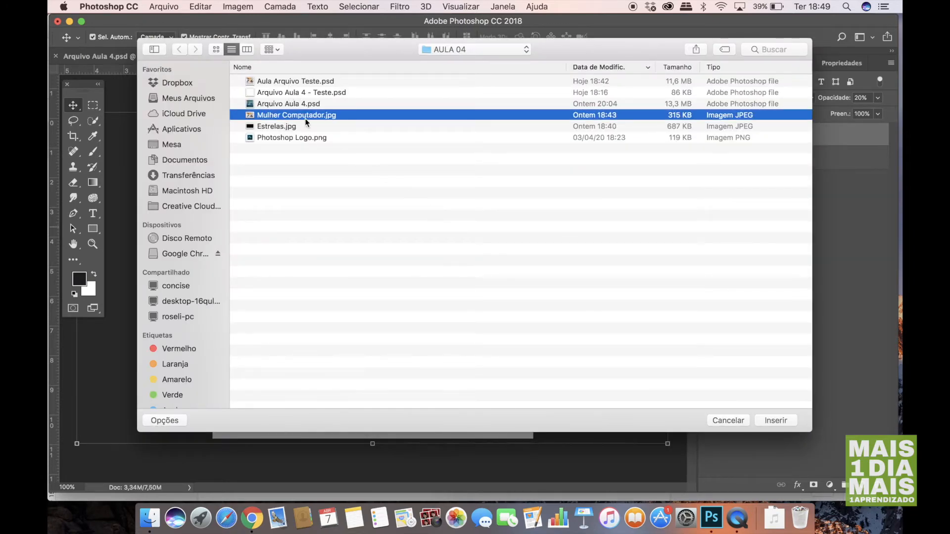
click(770, 420)
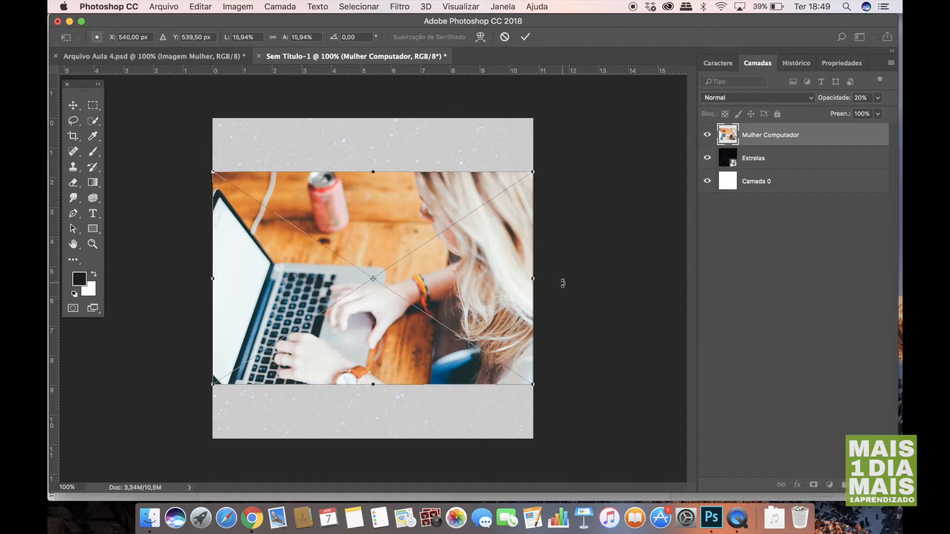
key(Return)
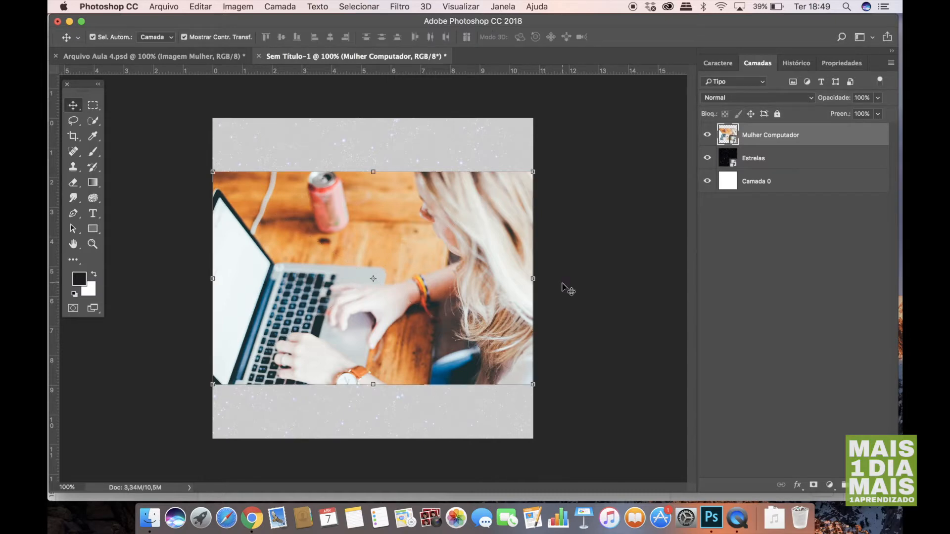
Move the Mulher Computador photo to the canvas's upper edge and enlarge it to about 16.6%, slightly overlapping both sides.
click(199, 53)
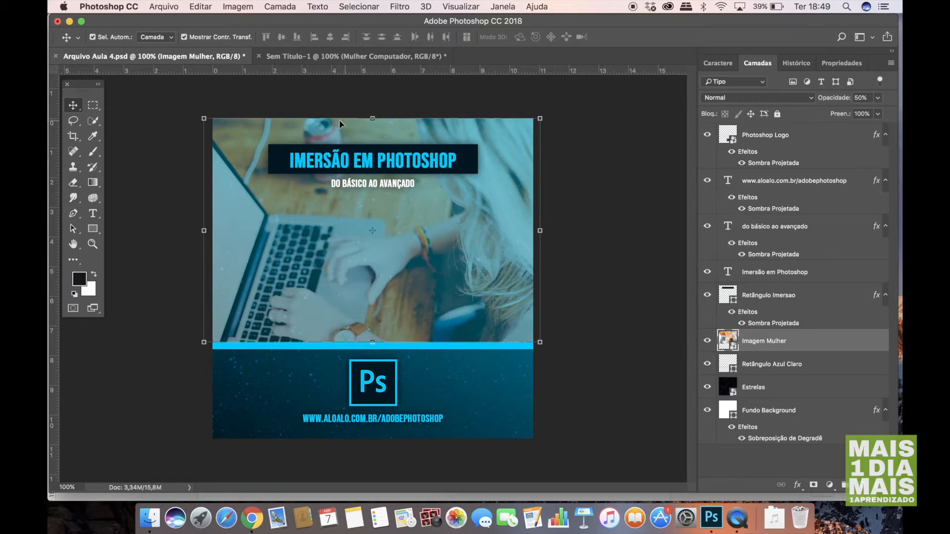
click(325, 60)
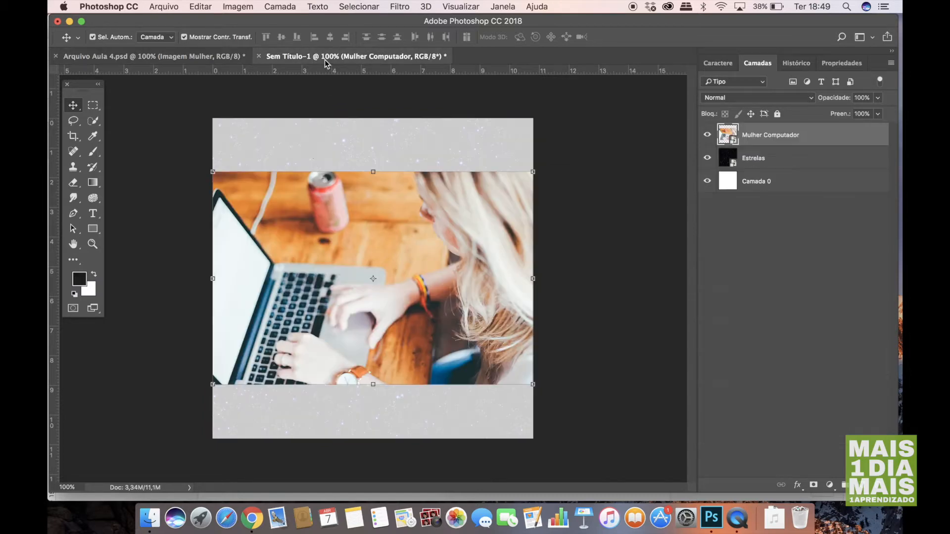
drag(344, 219, 345, 169)
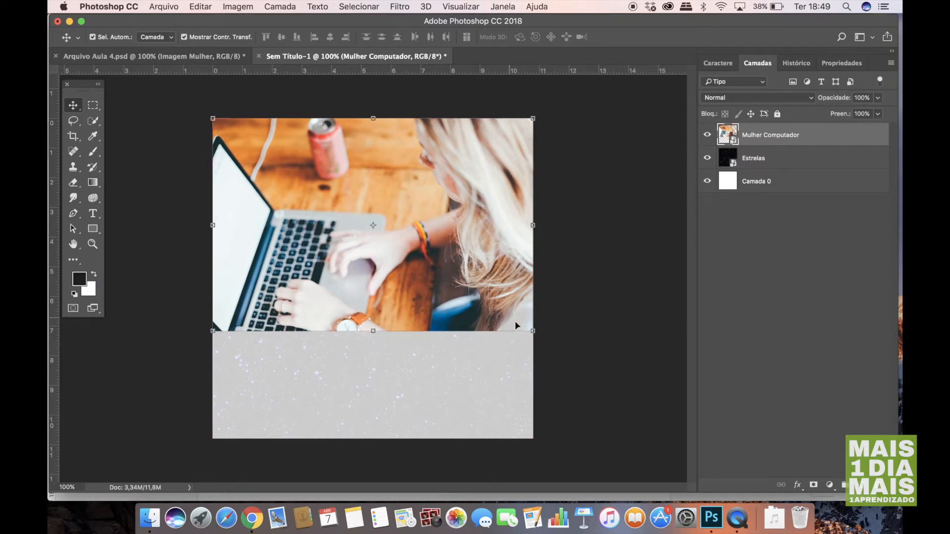
drag(528, 328, 539, 335)
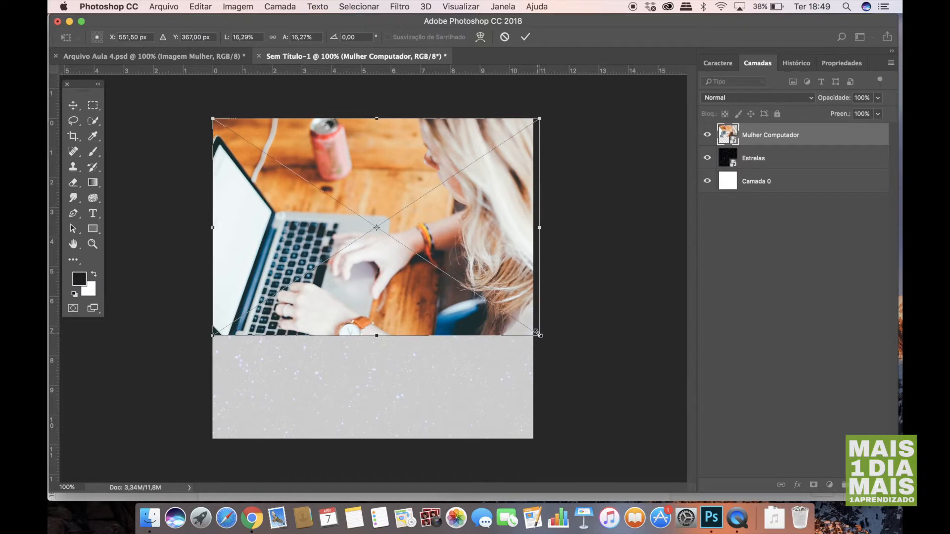
drag(210, 338, 206, 339)
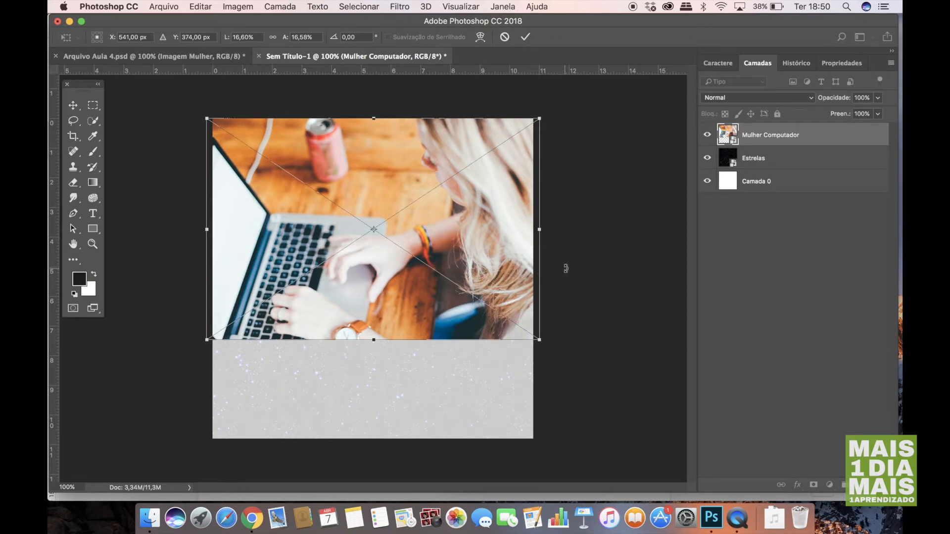
click(74, 107)
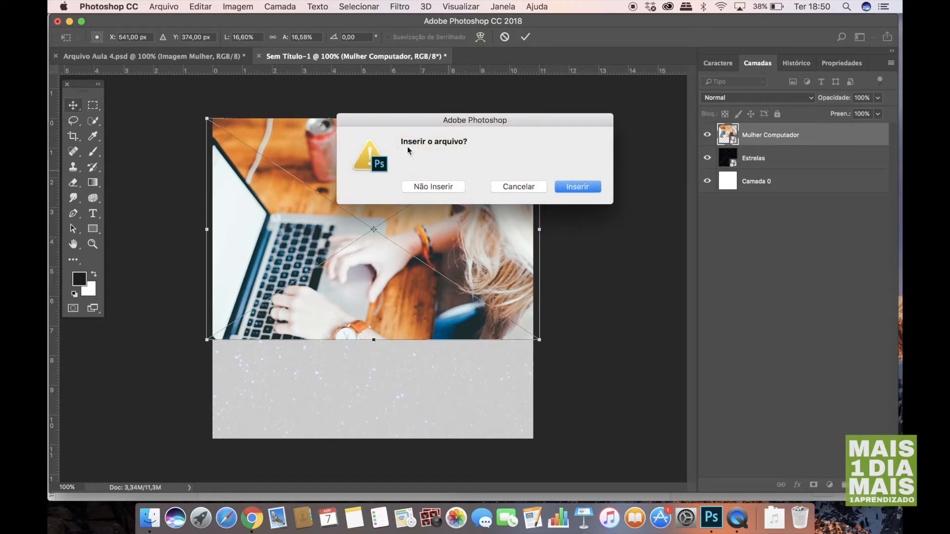
click(570, 186)
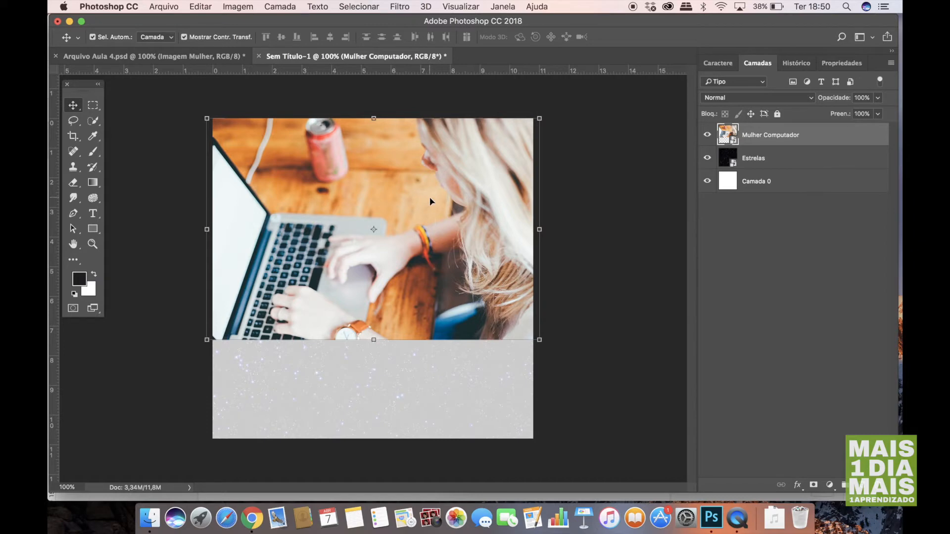
Switch to Arquivo Aula 4.psd, hide its rulers and show them again.
click(213, 58)
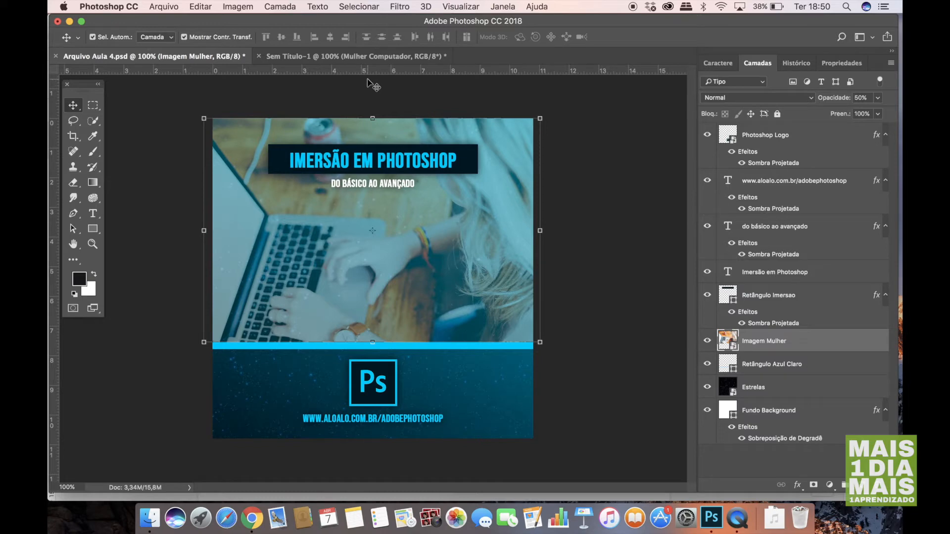
click(458, 8)
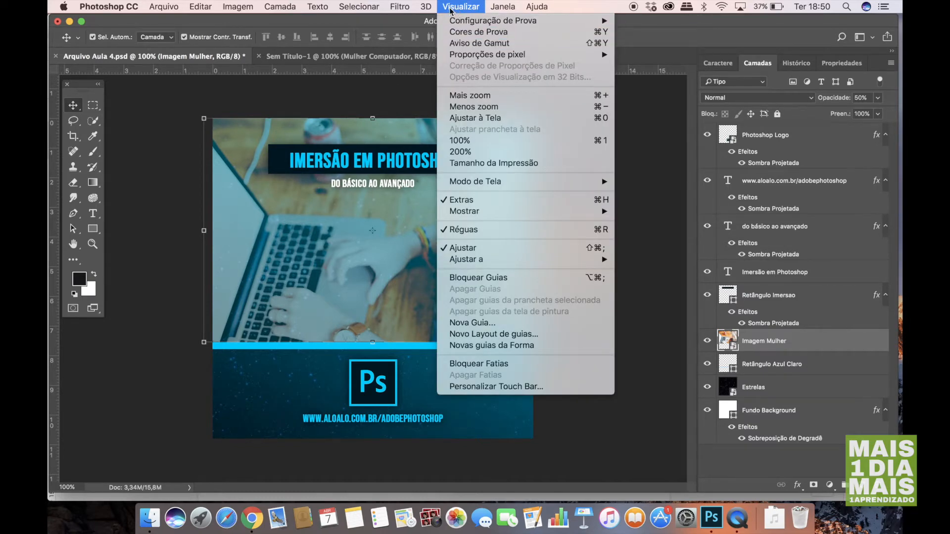
click(465, 230)
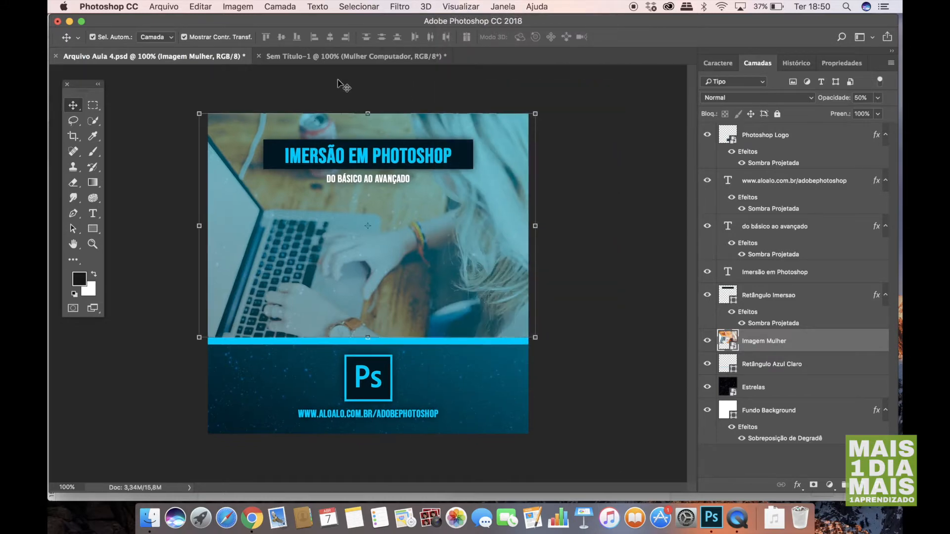
click(457, 6)
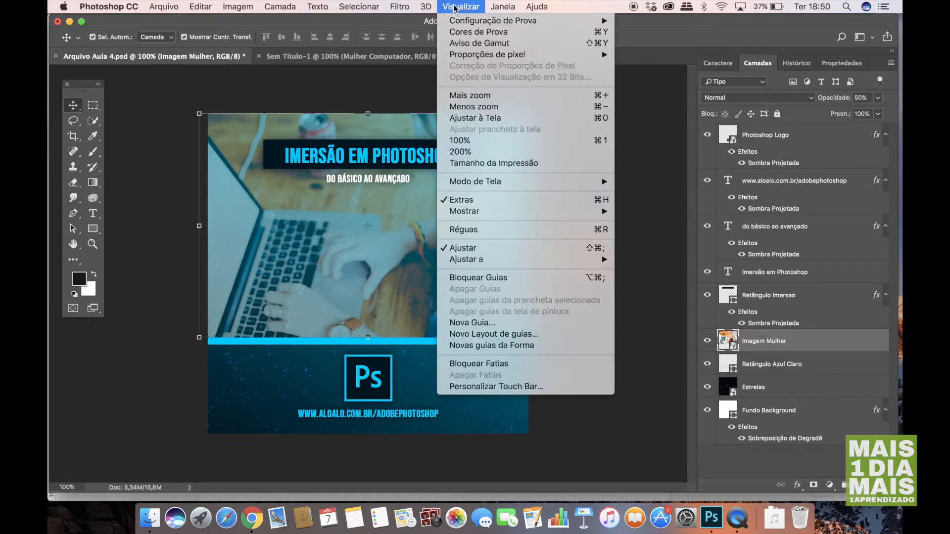
click(469, 230)
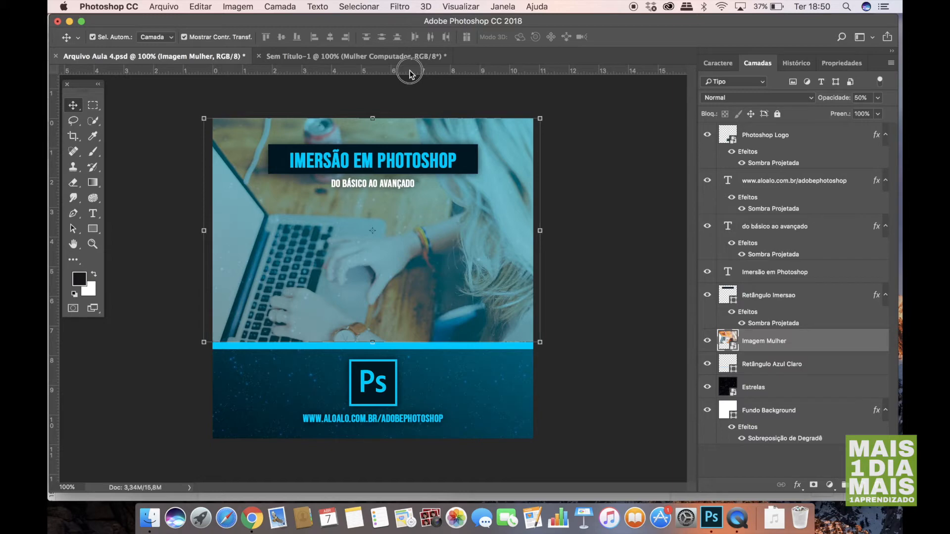
Add a horizontal guide along the photo's lower edge in Arquivo Aula 4.psd and another at about 7.66 cm in the new document.
drag(401, 71, 384, 340)
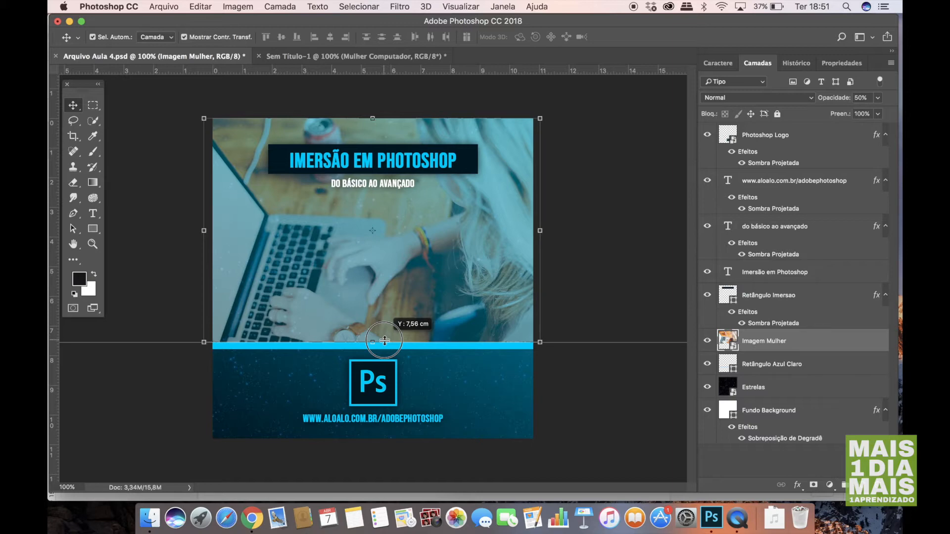
drag(385, 341, 385, 342)
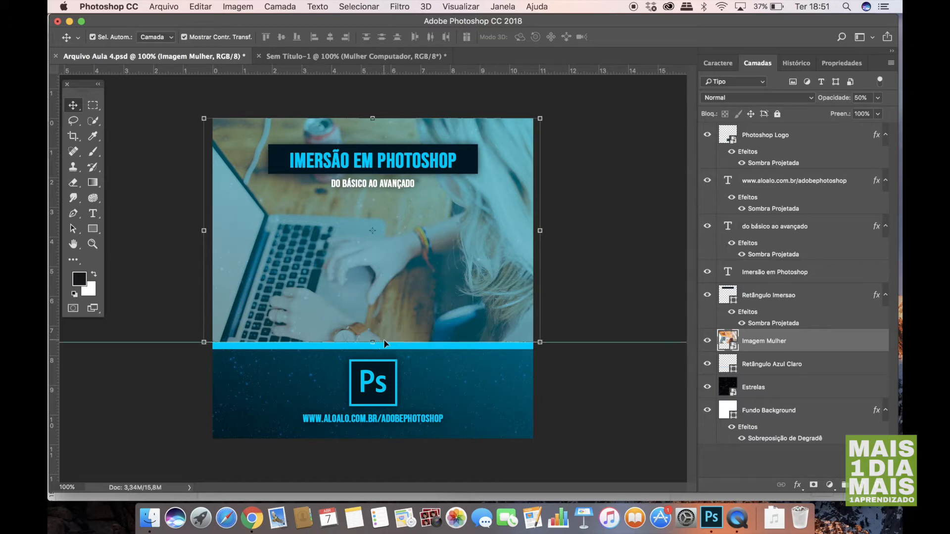
click(348, 56)
drag(364, 69, 361, 346)
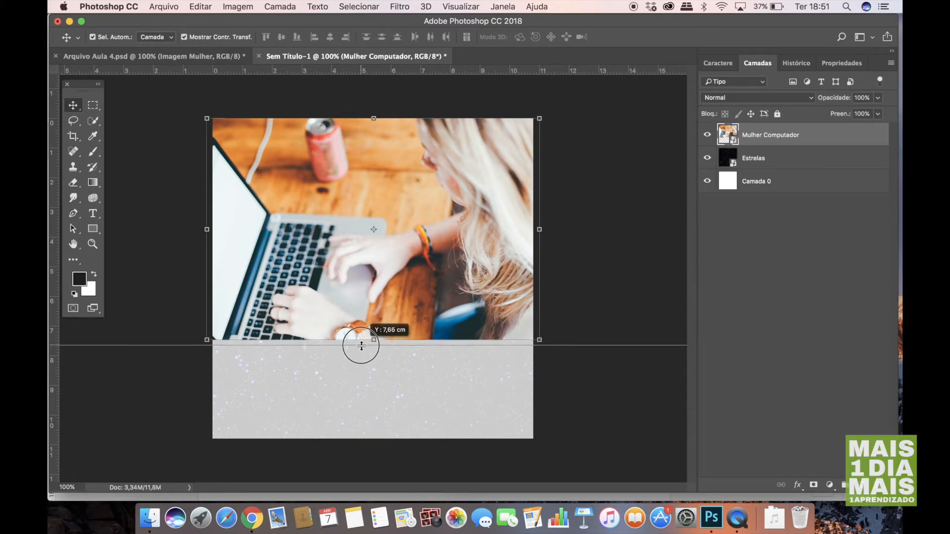
drag(361, 346, 361, 345)
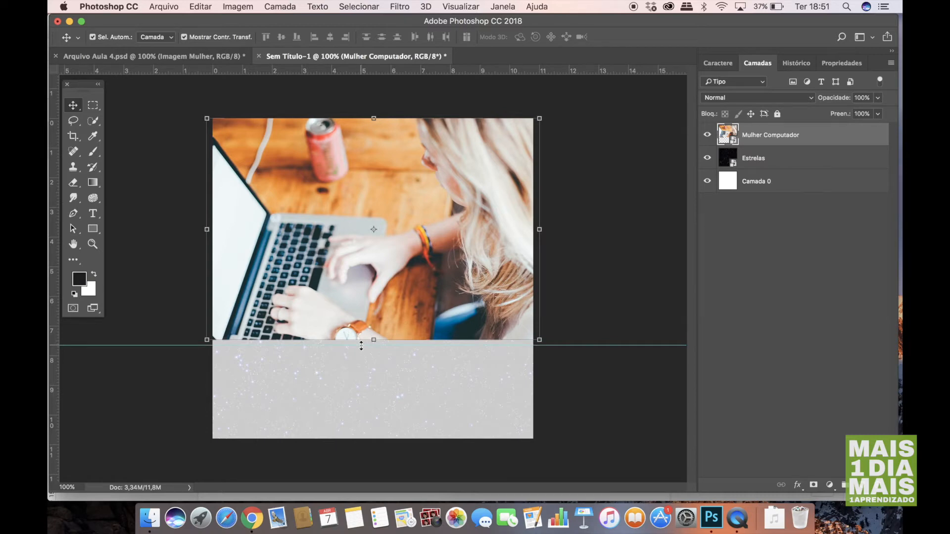
Move the horizontal guide in the new document up to about 7.56 cm.
key(super+plus)
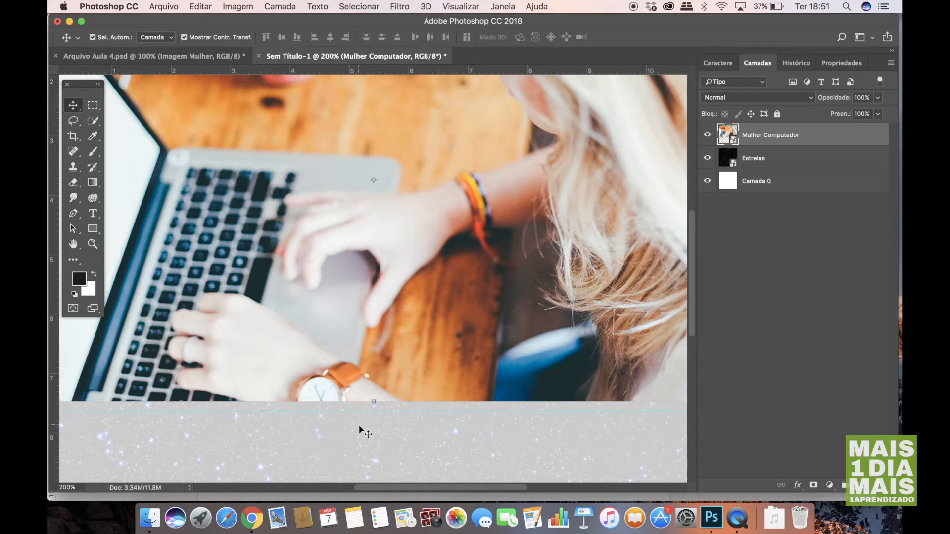
scroll(361, 426, down, 5)
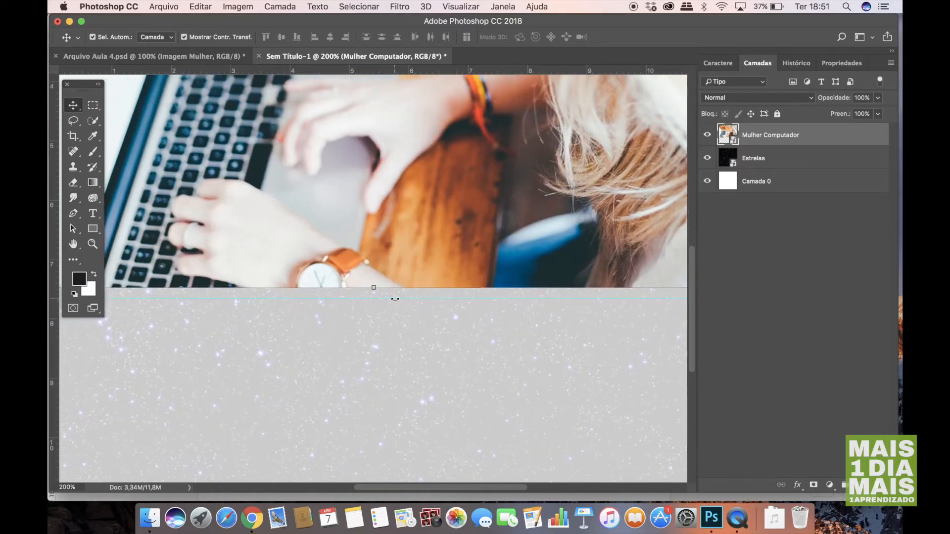
click(387, 335)
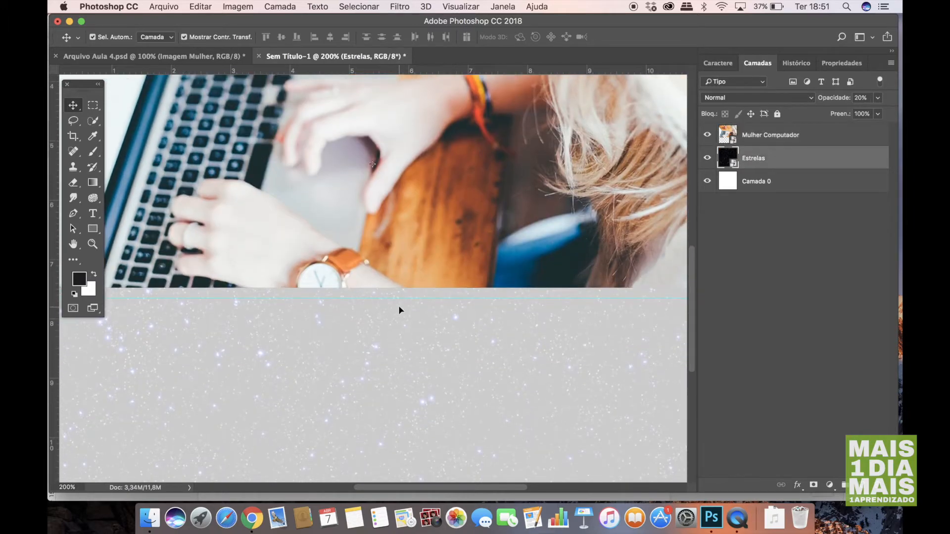
drag(400, 298, 403, 292)
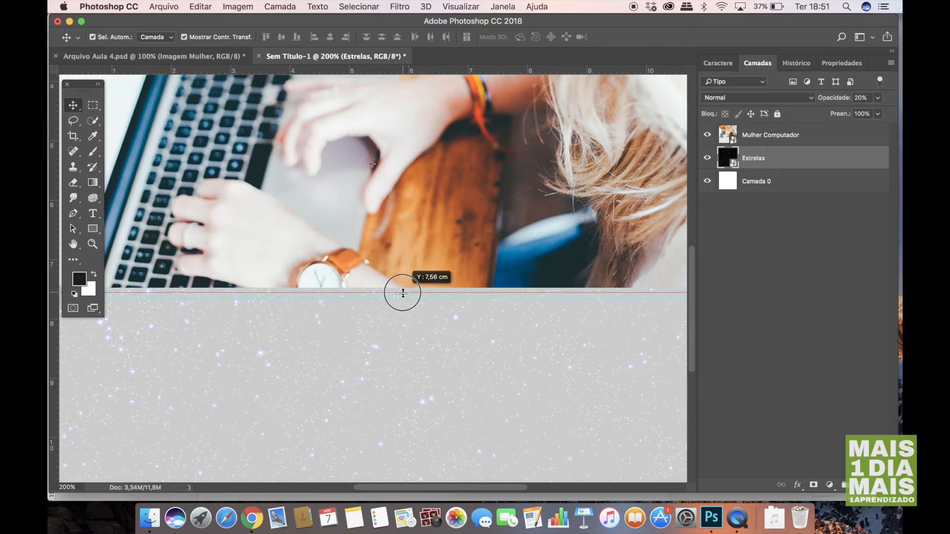
drag(402, 293, 403, 293)
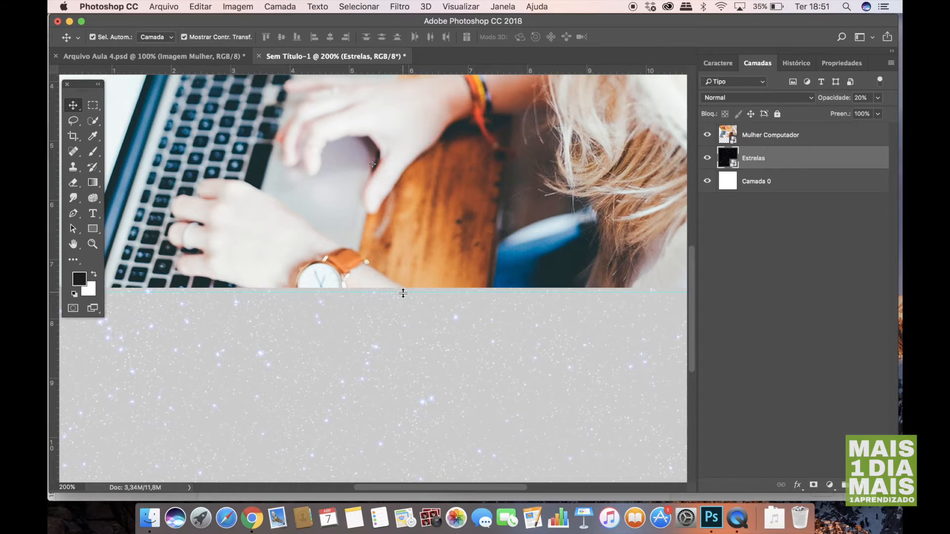
click(410, 263)
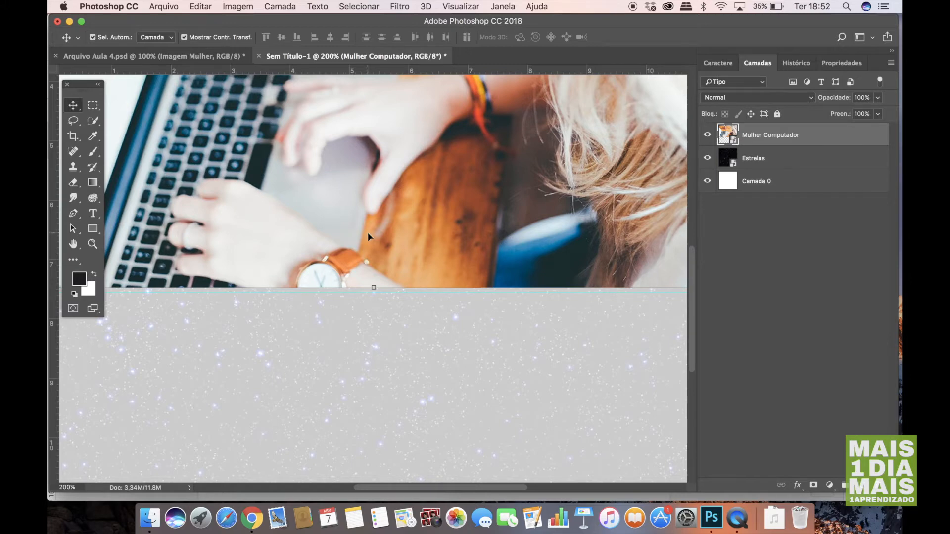
key(super+0)
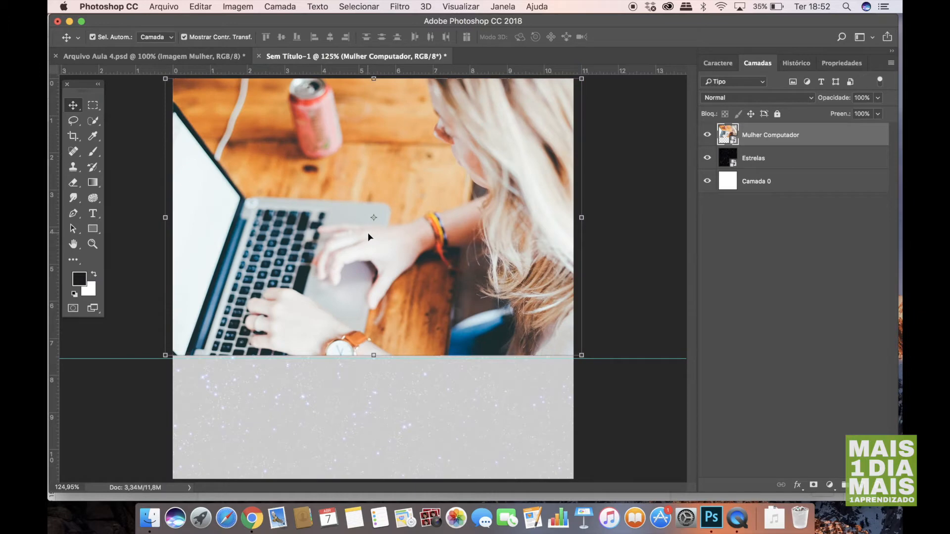
Enlarge the Mulher Computador photo to about 16.8% so it reaches the guide, and shift it horizontally to X 540 px.
key(super)
key(super)
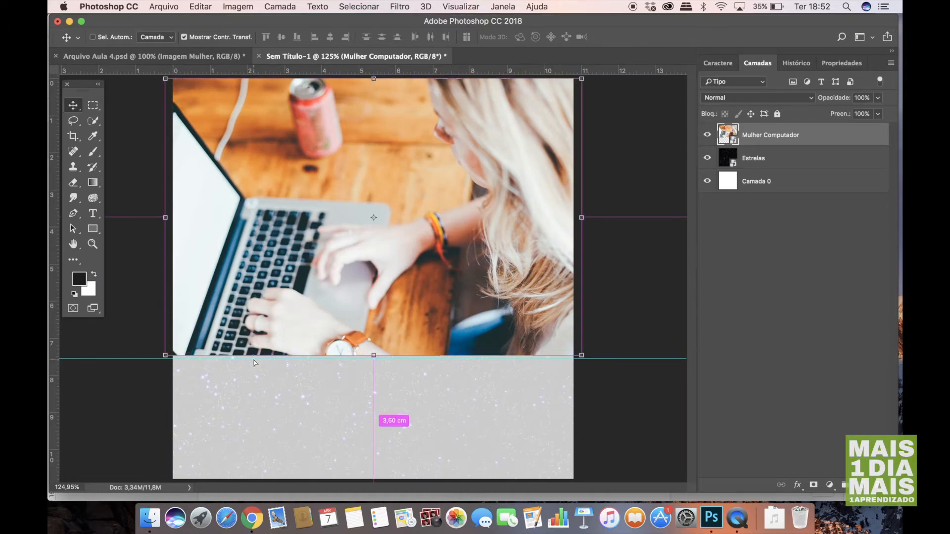
key(super+1)
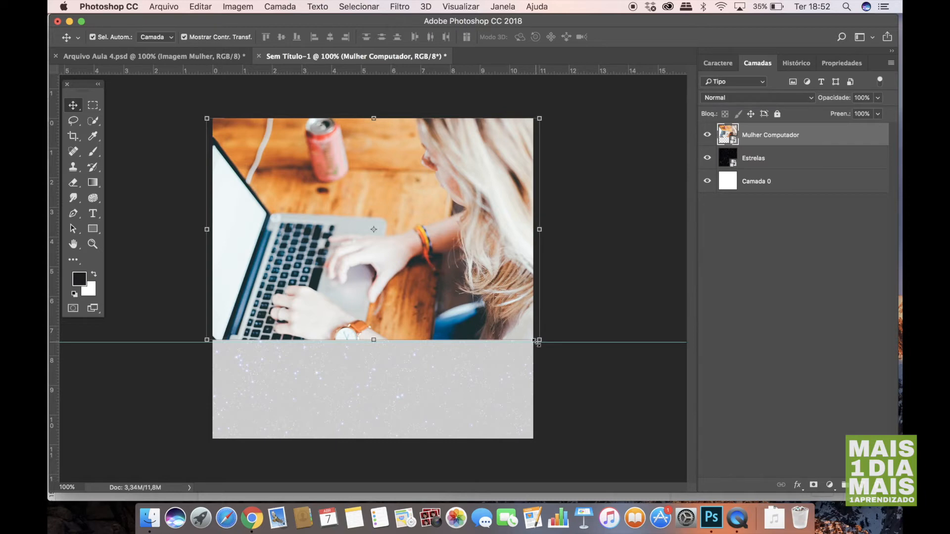
drag(537, 340, 541, 343)
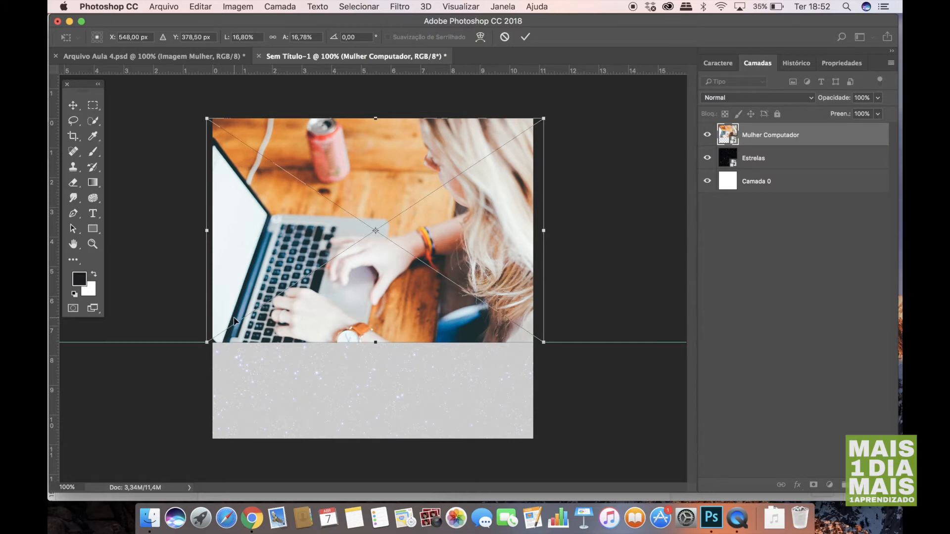
key(Left)
key(Left)
key(Left)
key(Left)
key(Left)
key(Left)
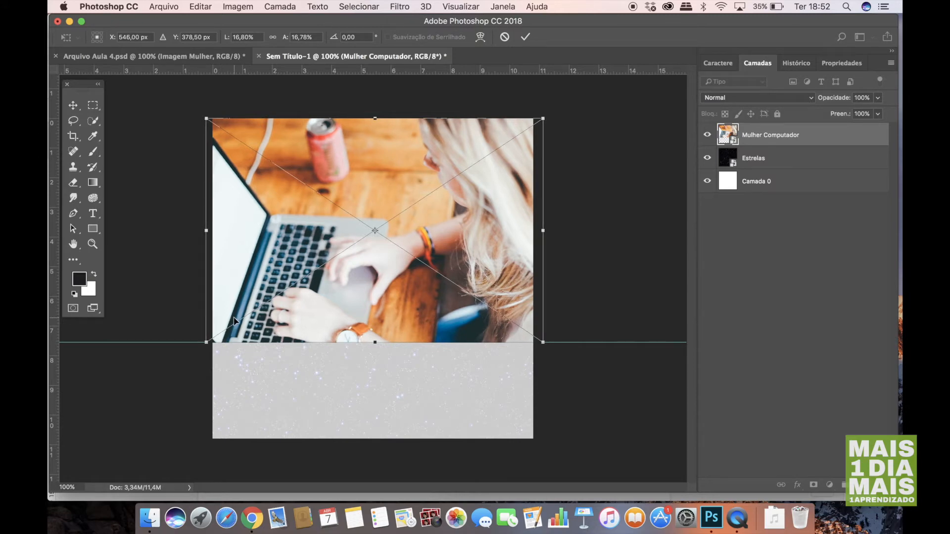
key(Left)
key(Left)
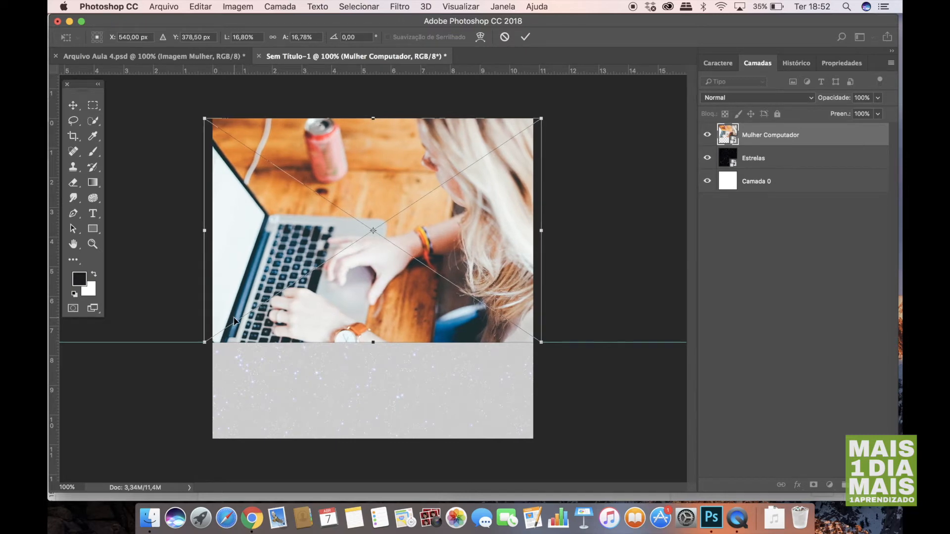
key(Return)
click(144, 294)
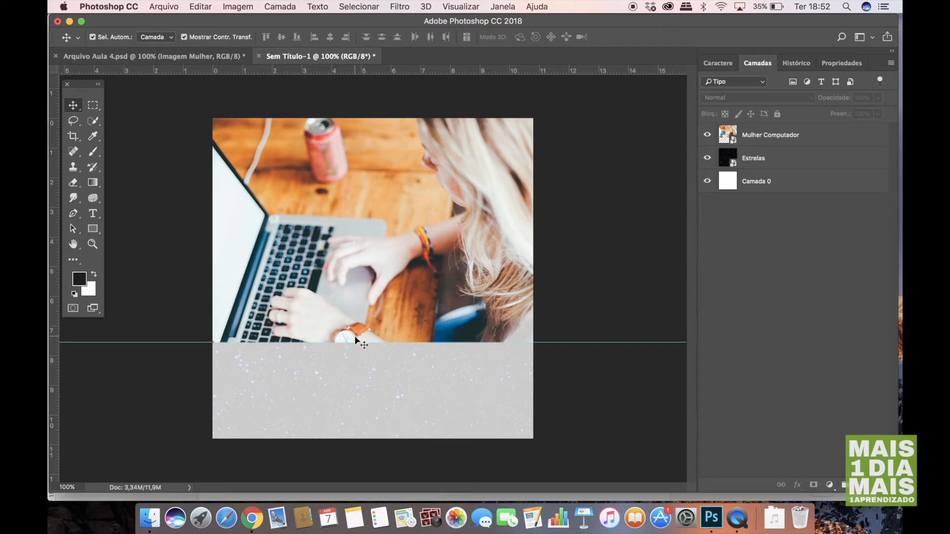
Clear all guides from the new document and reselect the Mulher Computador photo.
click(353, 338)
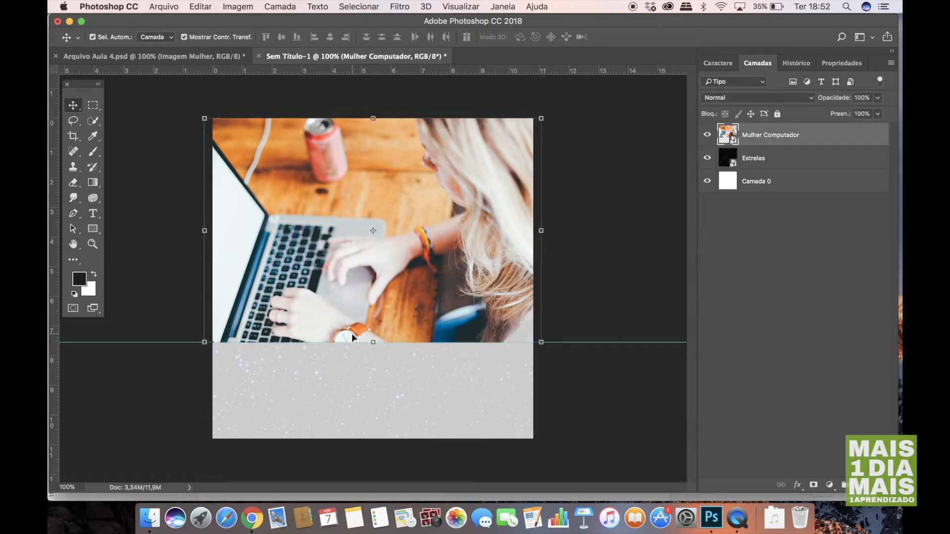
click(134, 298)
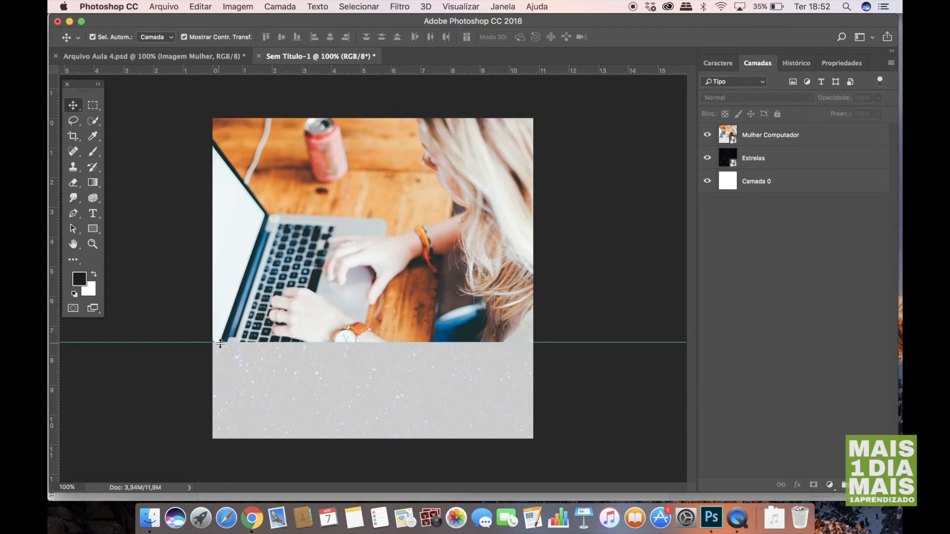
click(464, 8)
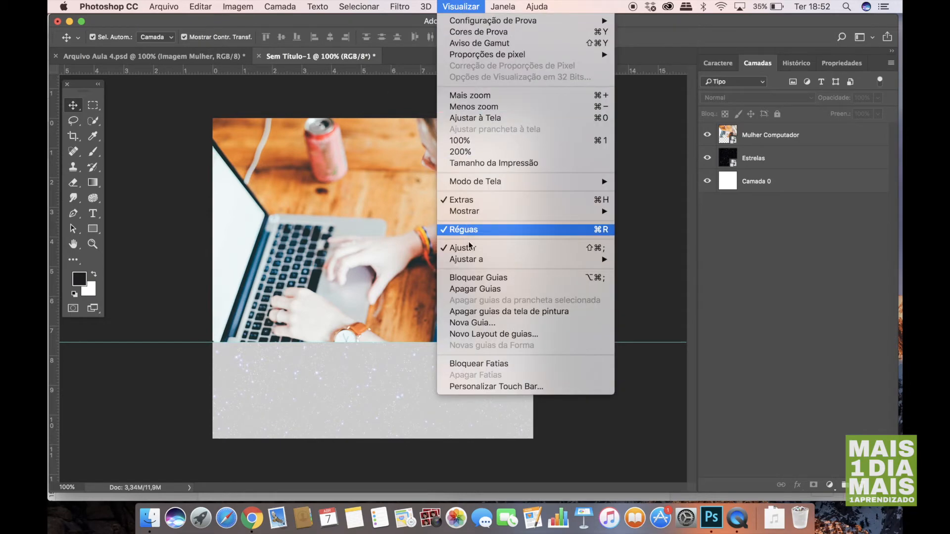
click(475, 289)
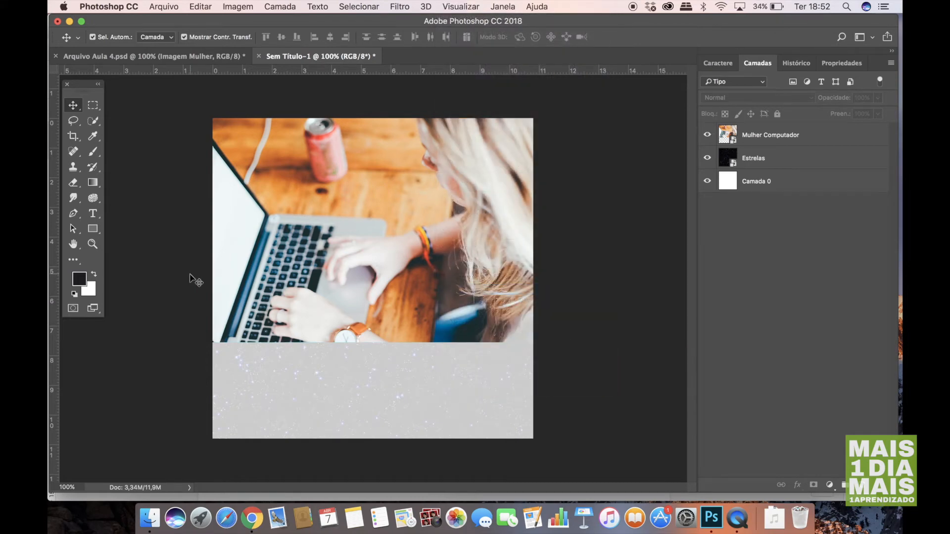
click(325, 273)
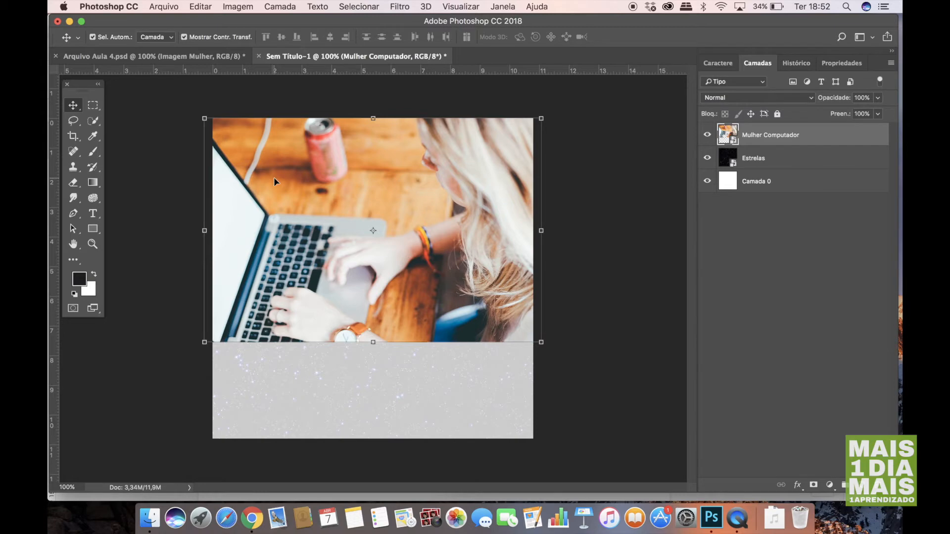
Check the logo area in Arquivo Aula 4.psd, then place Photoshop Logo.png from the AULA 04 folder as an embedded image in the new document.
click(184, 61)
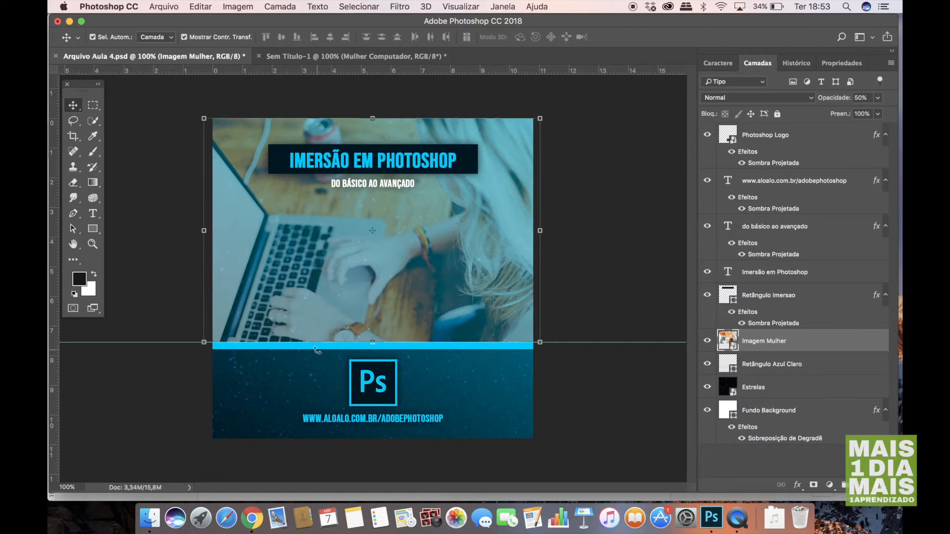
click(369, 56)
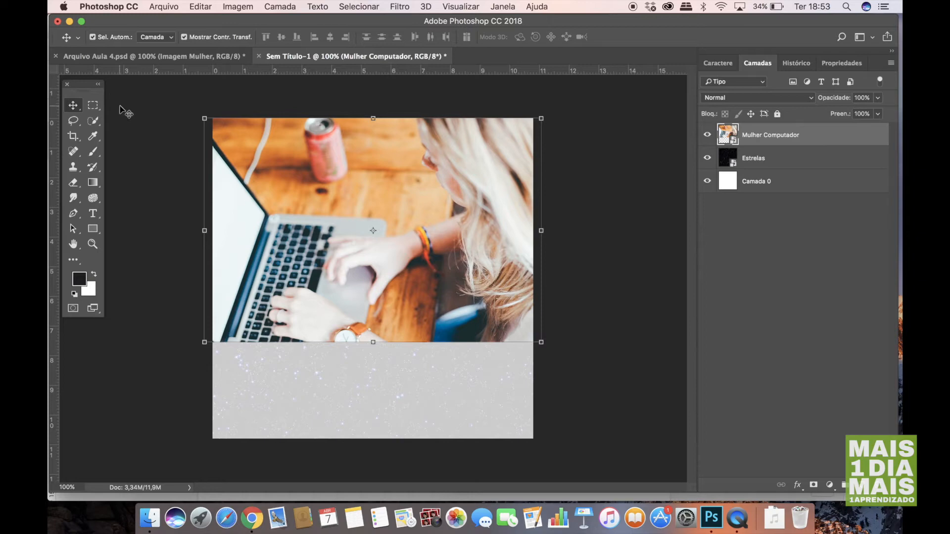
click(163, 7)
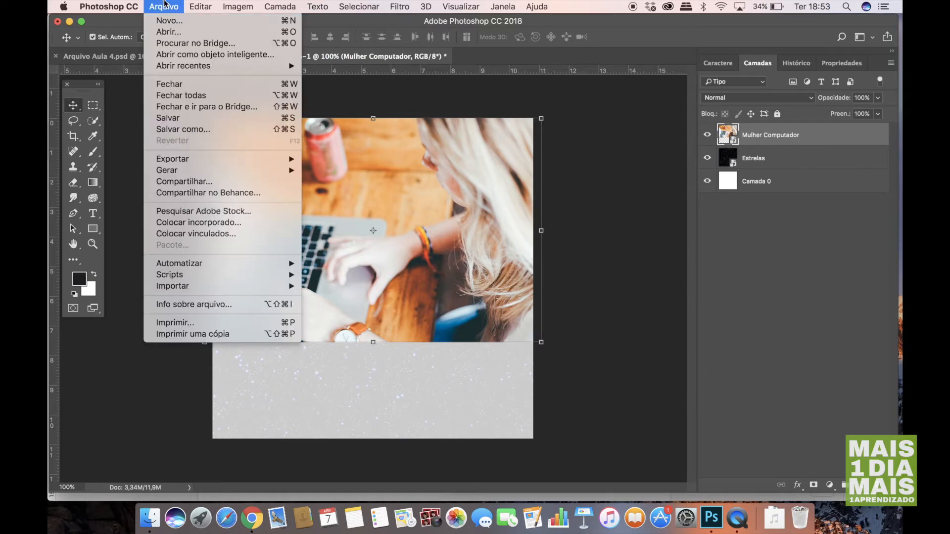
click(181, 224)
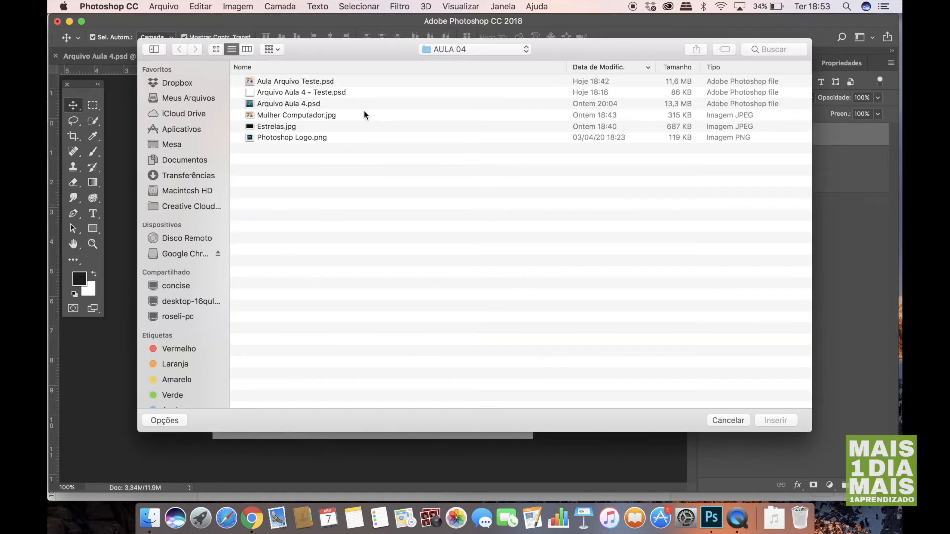
click(277, 137)
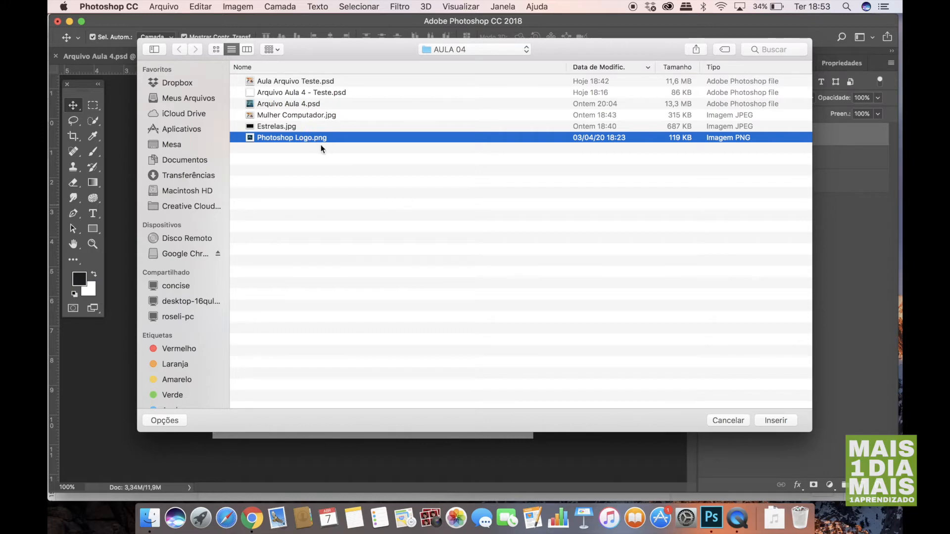
click(781, 420)
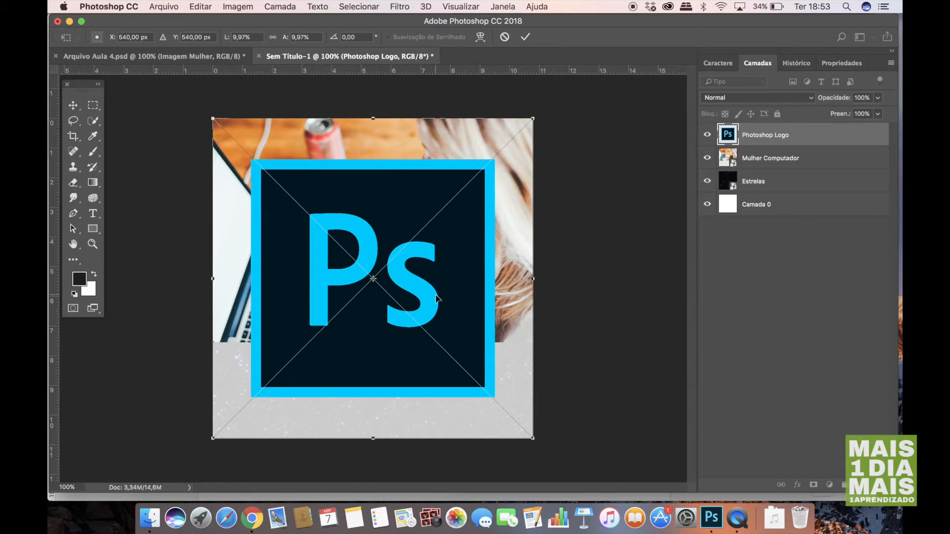
key(Return)
Shrink the Photoshop logo proportionally into the lower-left corner of the canvas, below the photo.
drag(495, 163, 480, 200)
drag(528, 132, 278, 359)
key(Return)
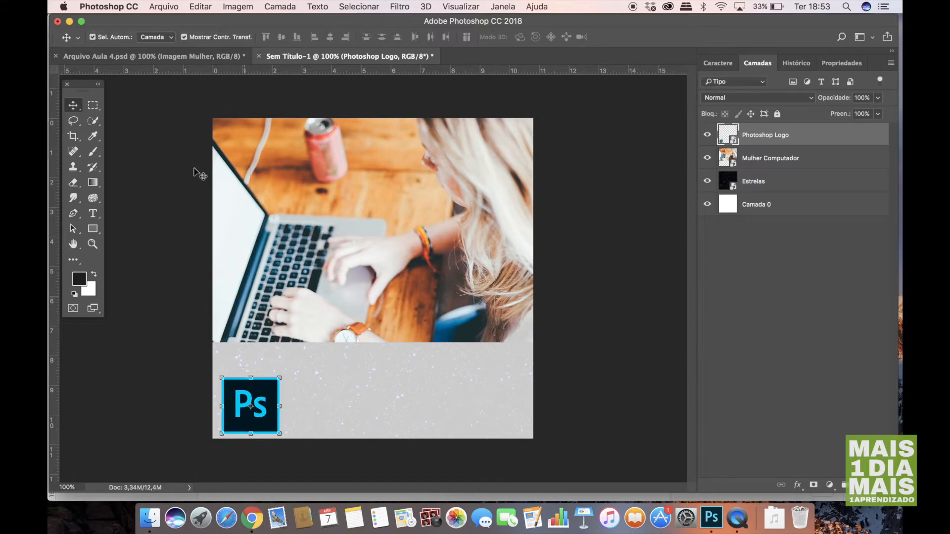
Switch to Arquivo Aula 4.psd and scale its Photoshop logo down to about 1.91%.
click(173, 57)
click(375, 371)
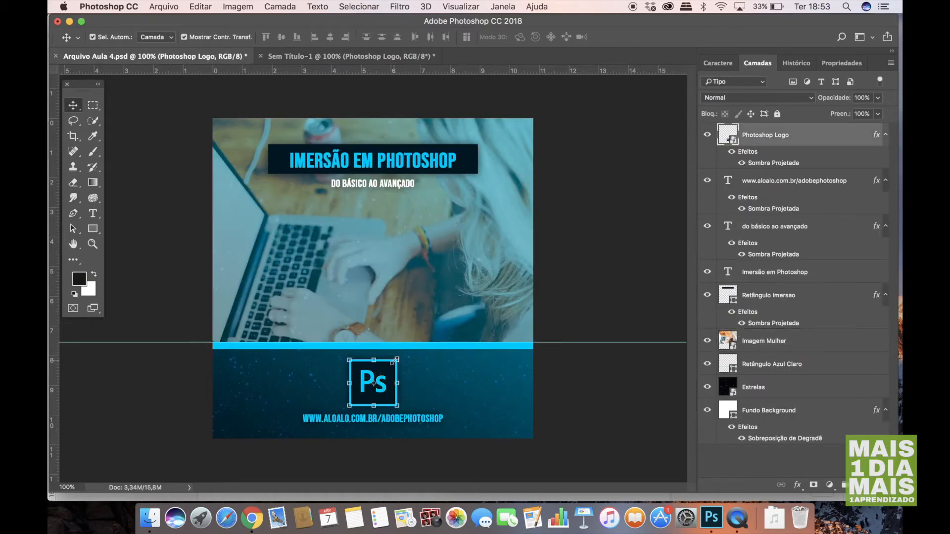
key(super+t)
click(401, 354)
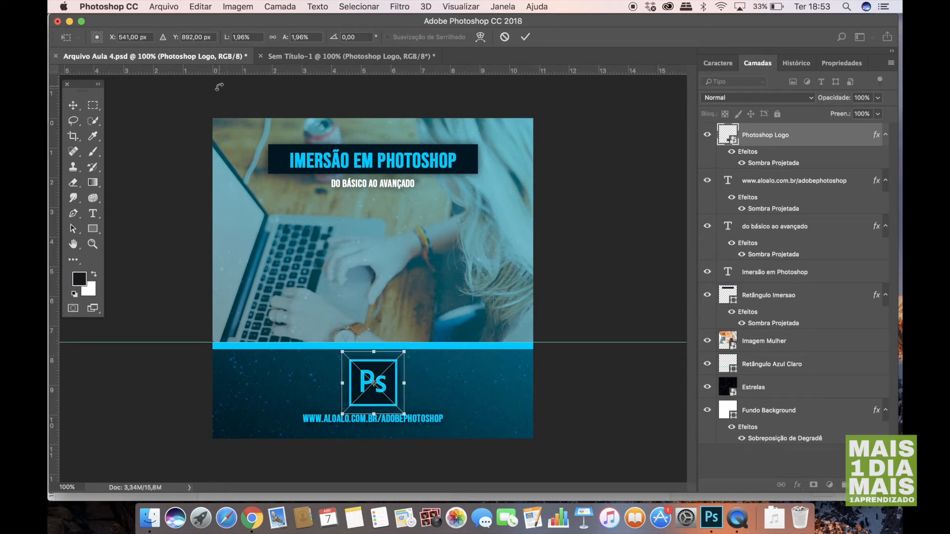
click(404, 355)
drag(404, 356, 404, 354)
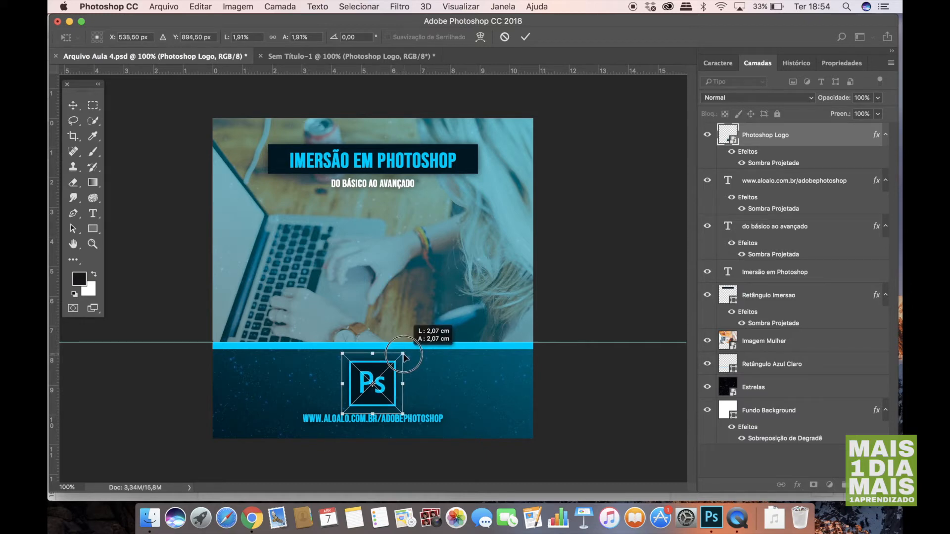
key(Return)
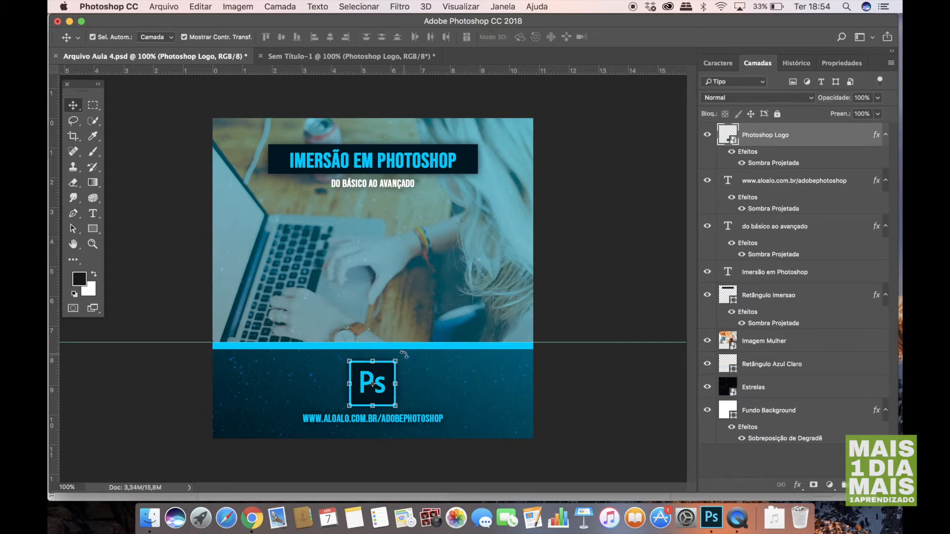
Centre the Photoshop logo horizontally below the photo in the new document and shrink it to match the reference logo's size.
click(302, 56)
drag(268, 401, 390, 385)
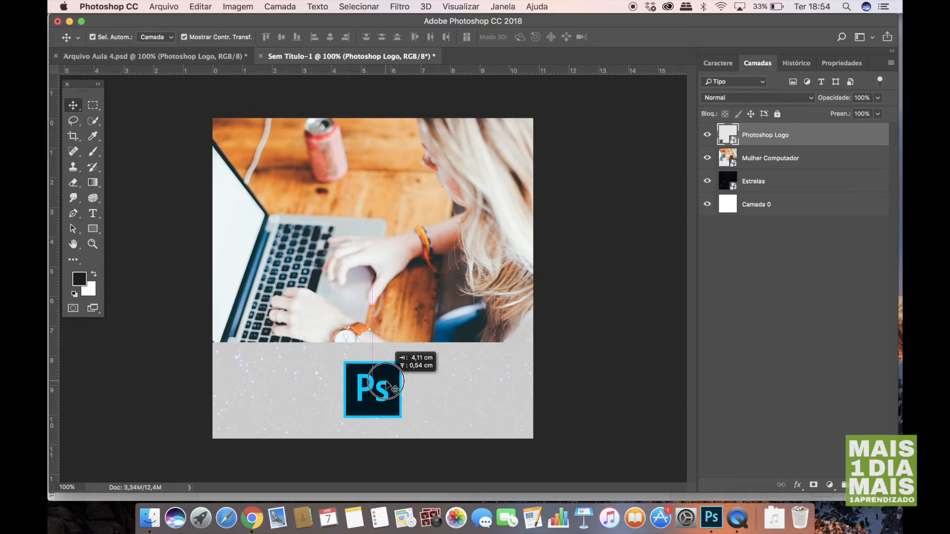
drag(394, 389, 394, 388)
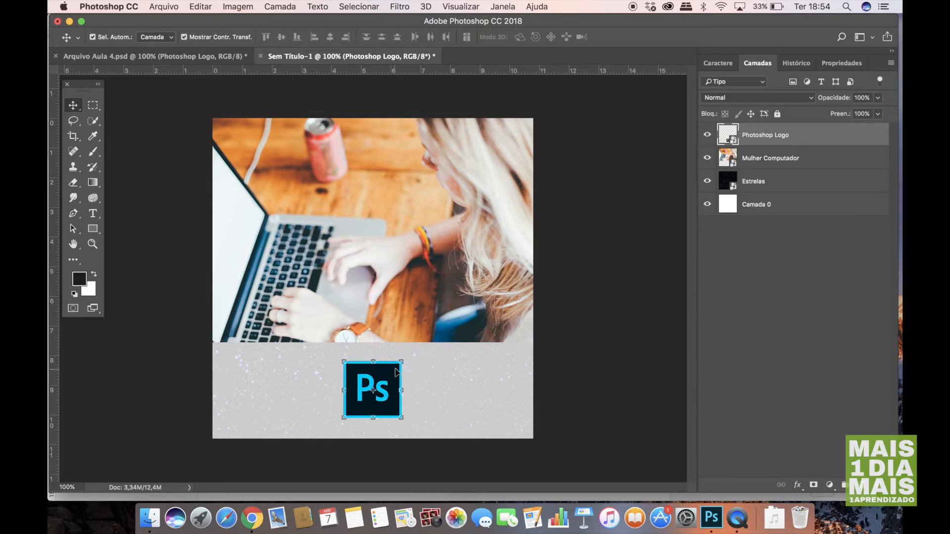
click(401, 364)
drag(410, 352, 380, 384)
key(Return)
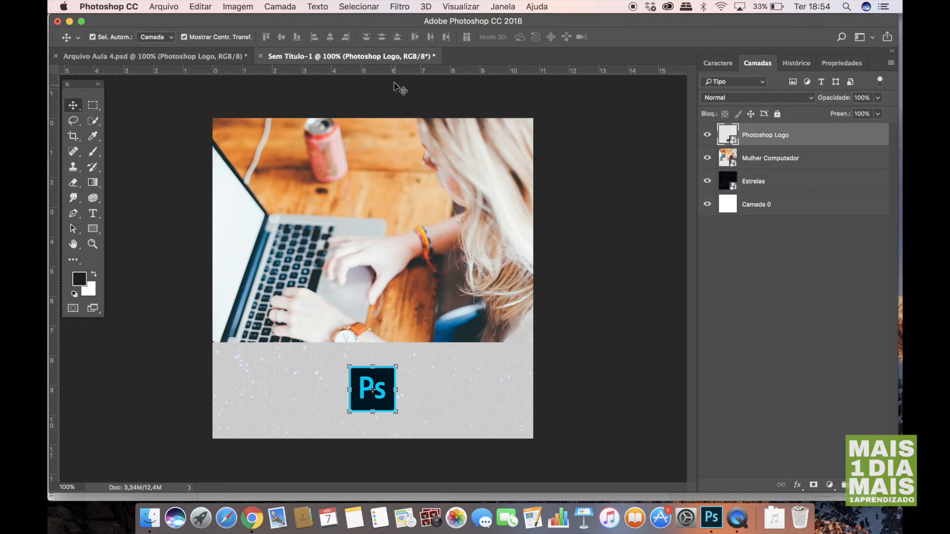
Set matching guides at the reference logo's upper edge in both documents and move the new document's logo up to its guide.
click(200, 58)
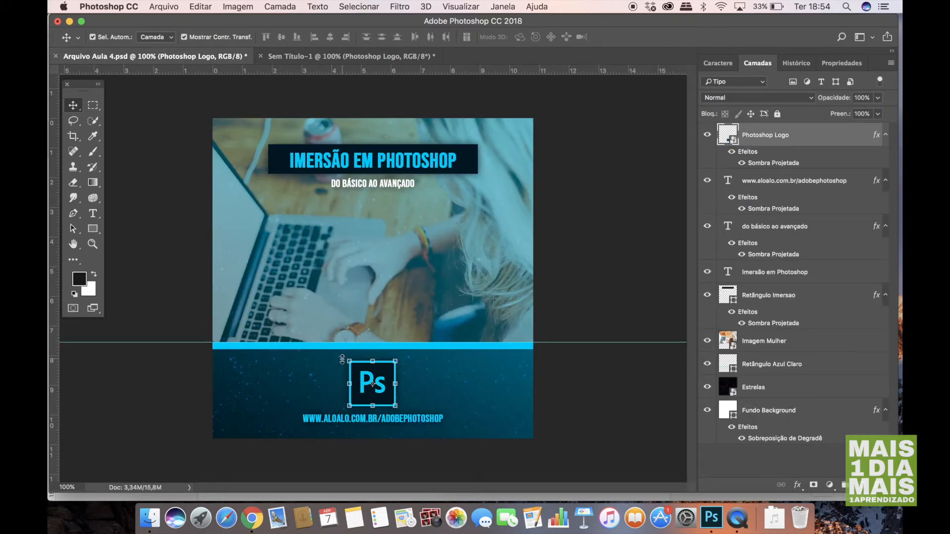
drag(196, 342, 195, 361)
click(294, 56)
drag(323, 78, 305, 361)
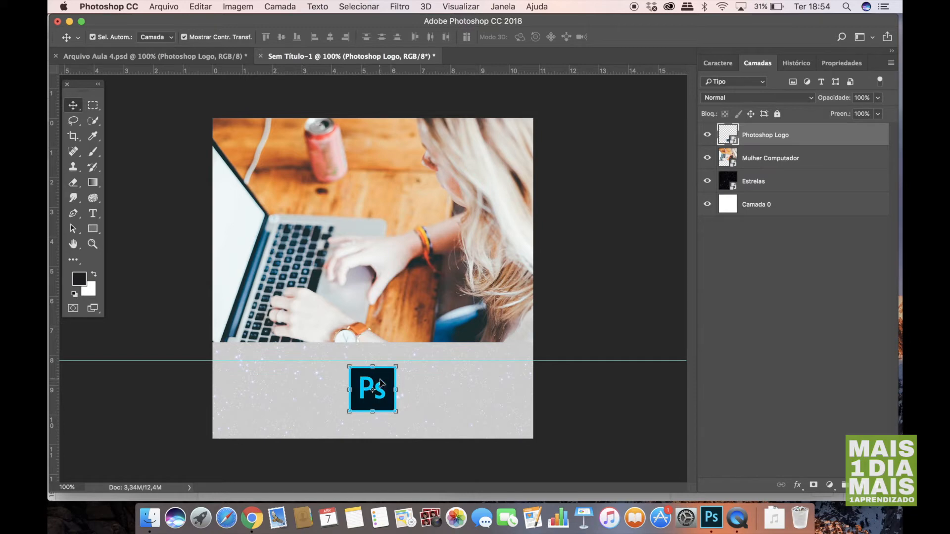
drag(380, 378, 381, 373)
drag(379, 375, 378, 375)
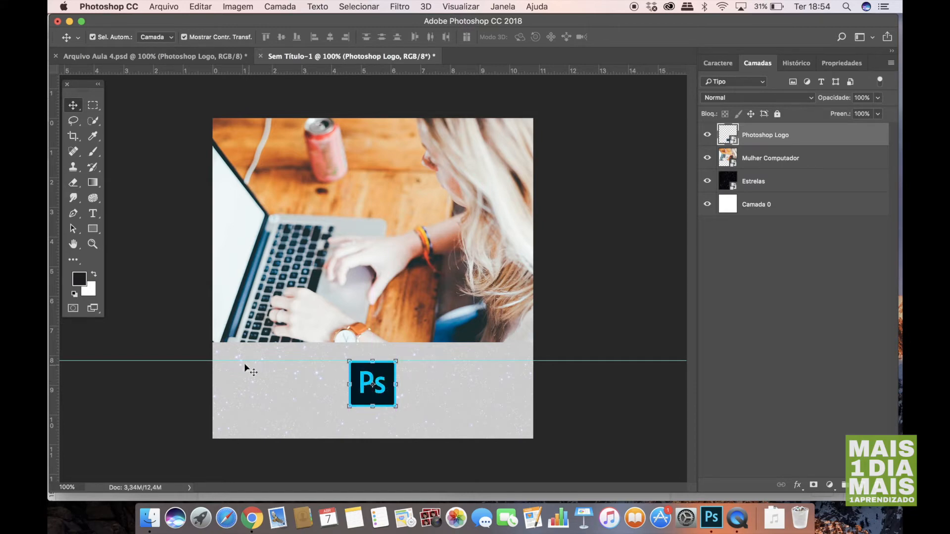
Remove the guide above the logo and draw a rectangular strip about 1167 x 28 px along the photo's lower edge.
drag(233, 362, 214, 70)
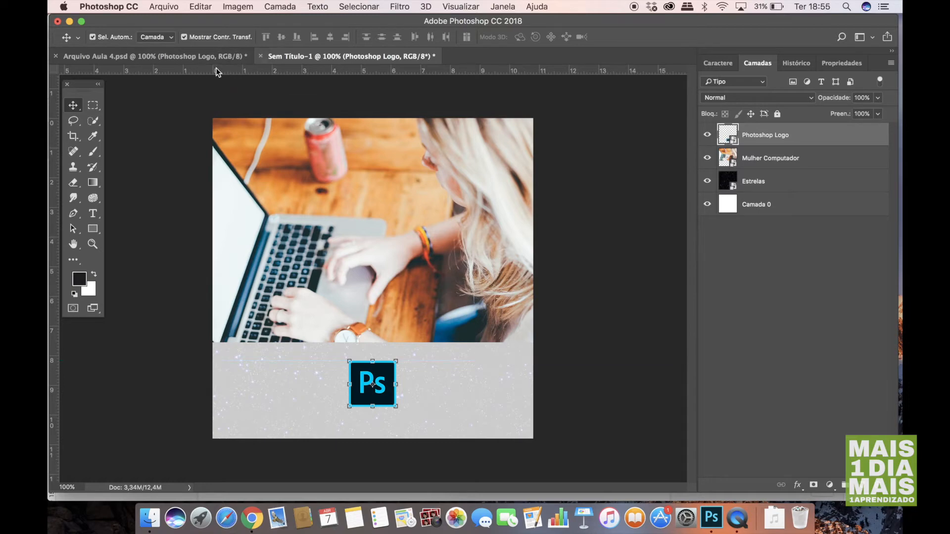
click(182, 313)
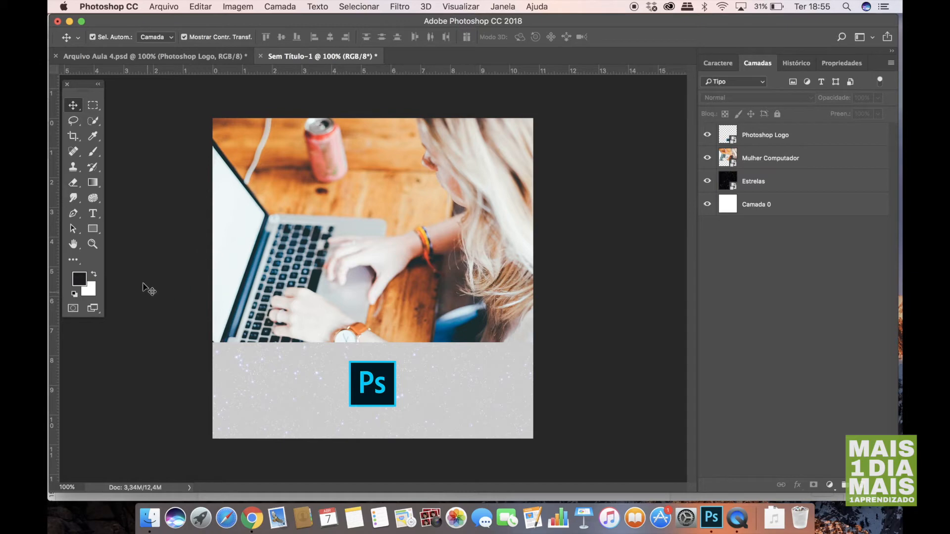
click(93, 229)
drag(203, 342, 547, 351)
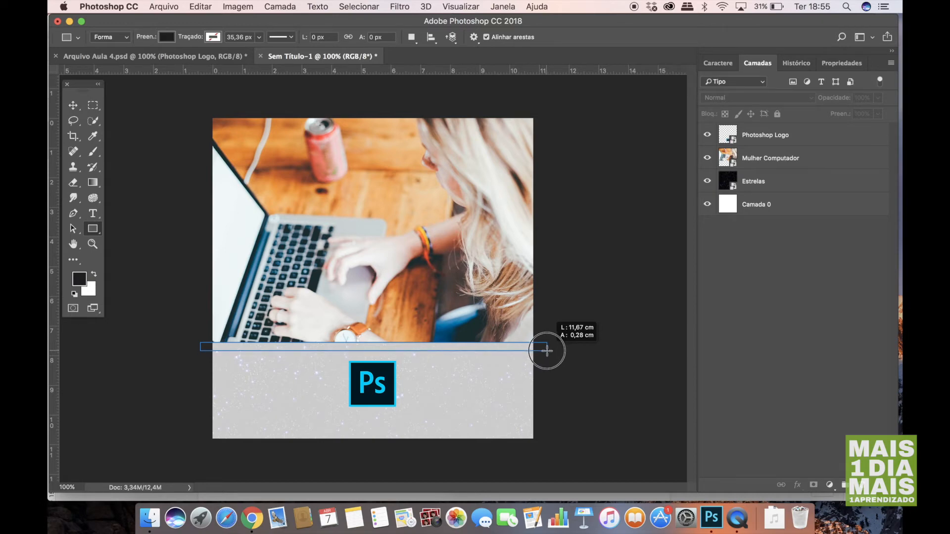
drag(547, 351, 547, 351)
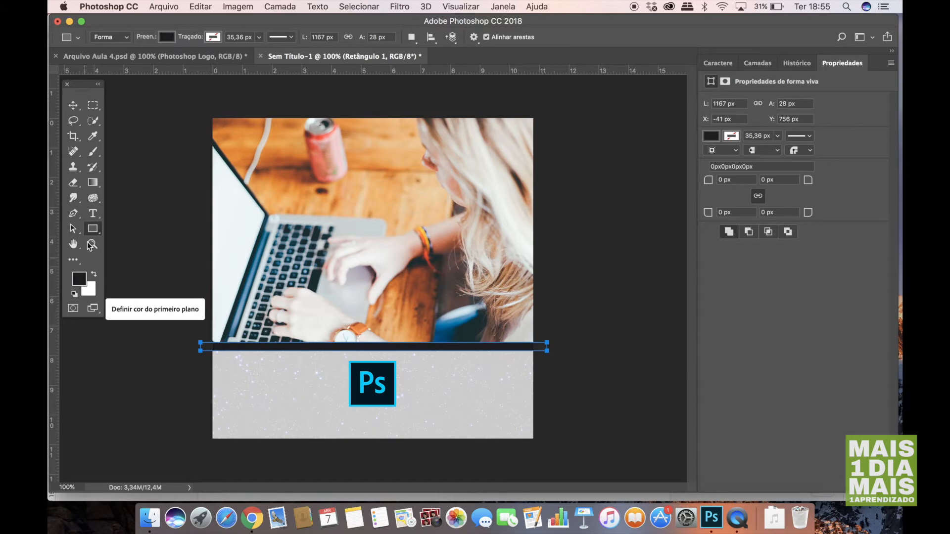
Sample the cyan of the Photoshop logo's lettering as the foreground colour.
click(94, 139)
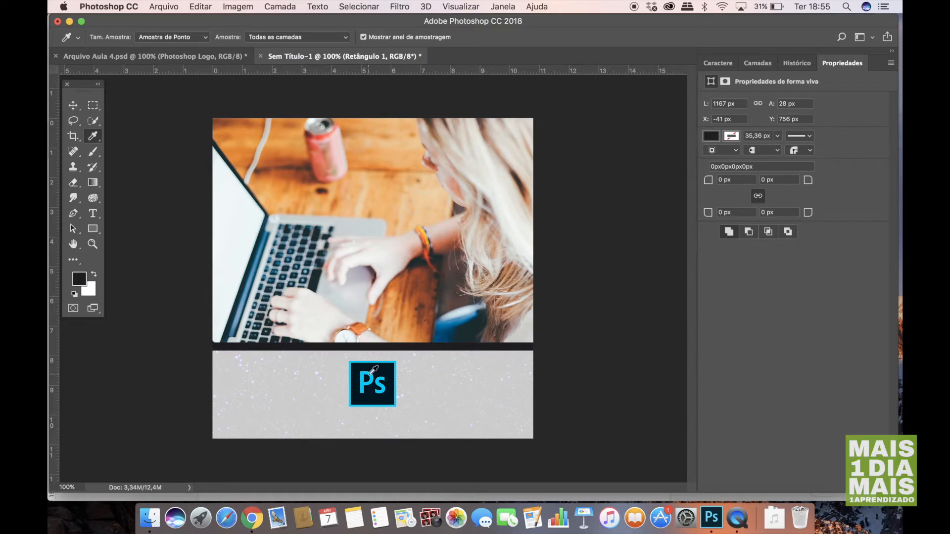
click(372, 373)
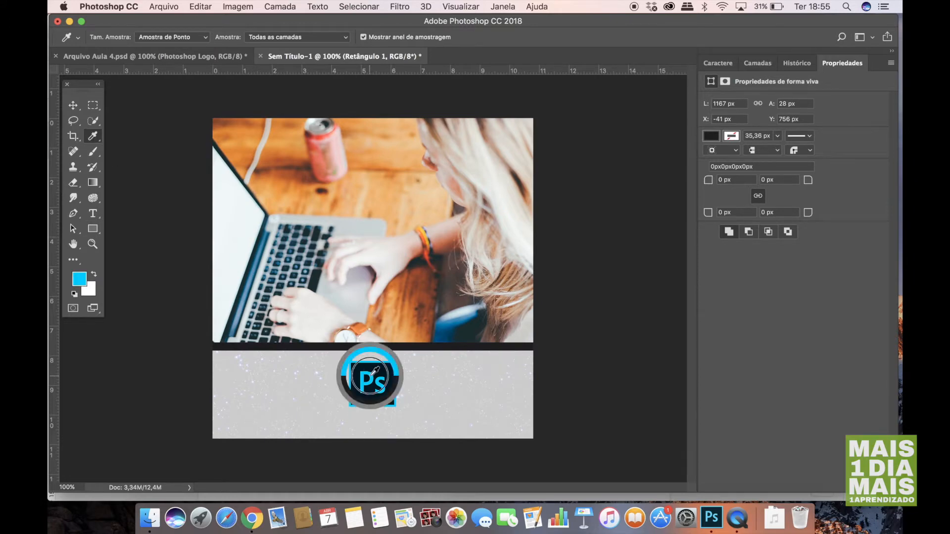
click(73, 105)
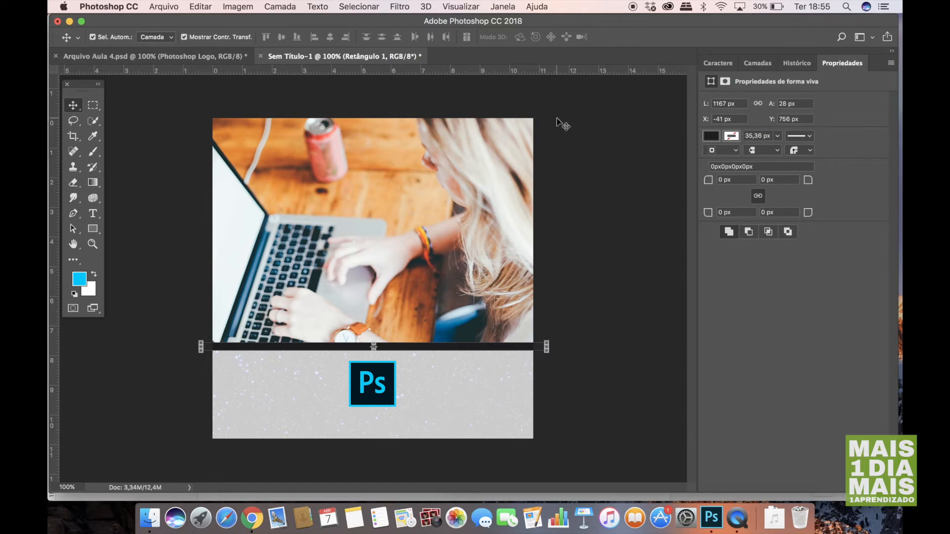
click(502, 7)
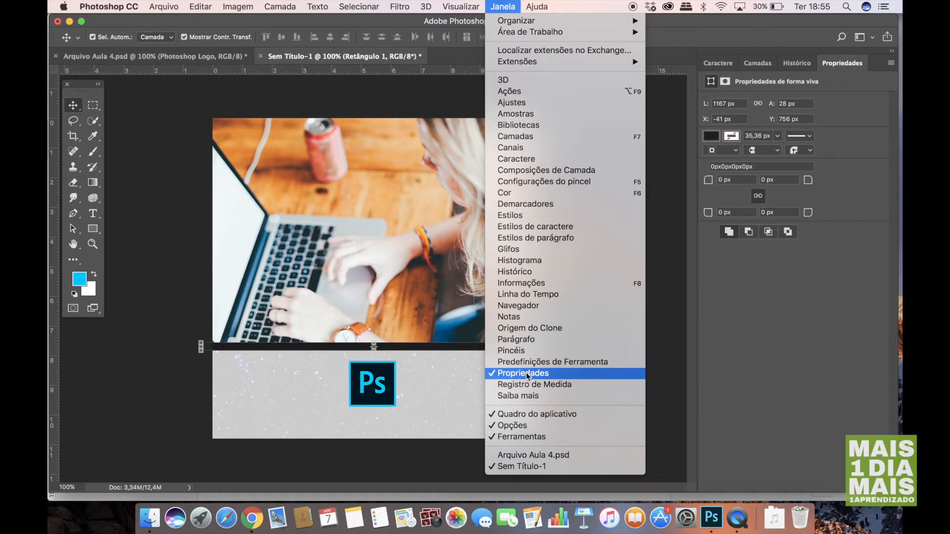
click(796, 291)
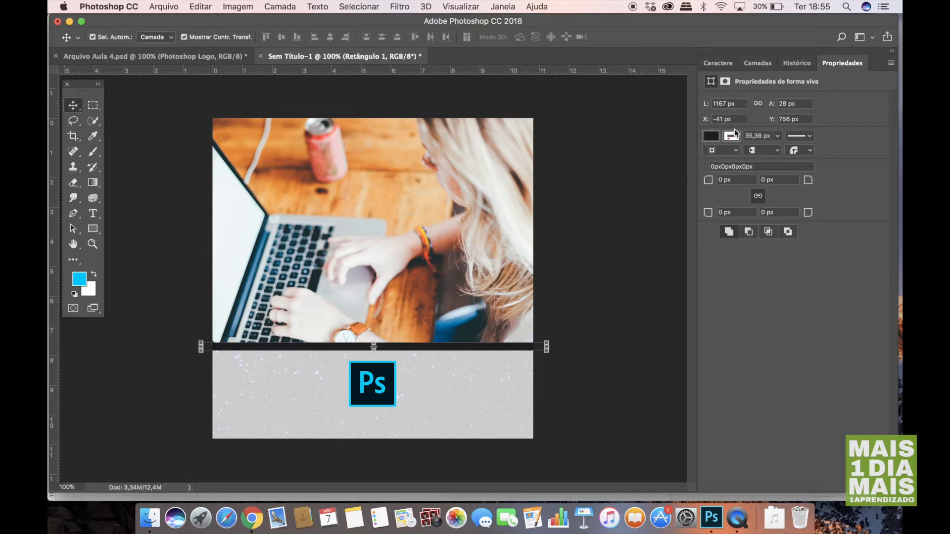
Resample the logo's cyan and fill the strip below the photo with that recently used colour.
click(711, 136)
click(714, 138)
click(713, 138)
click(714, 138)
click(89, 142)
click(368, 382)
click(72, 106)
click(710, 136)
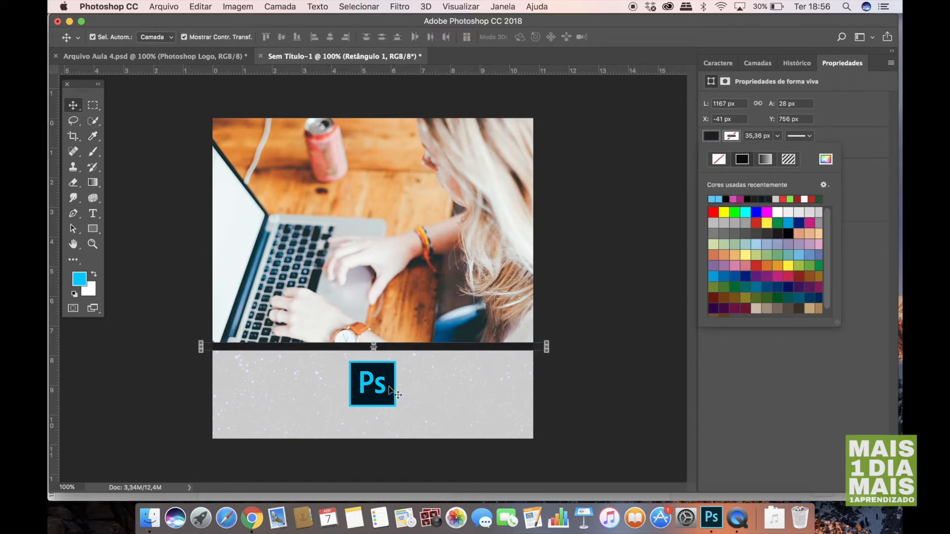
click(711, 137)
click(711, 137)
click(719, 198)
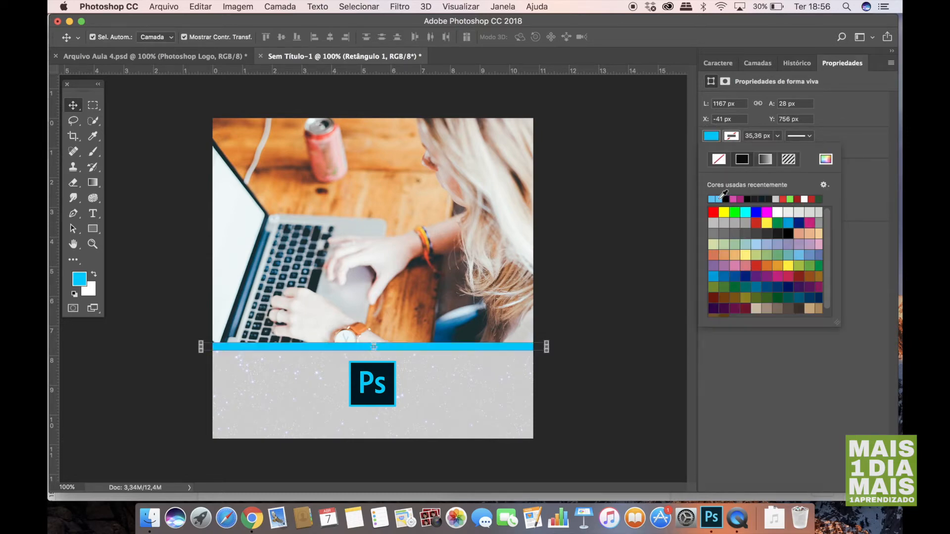
click(573, 272)
click(178, 303)
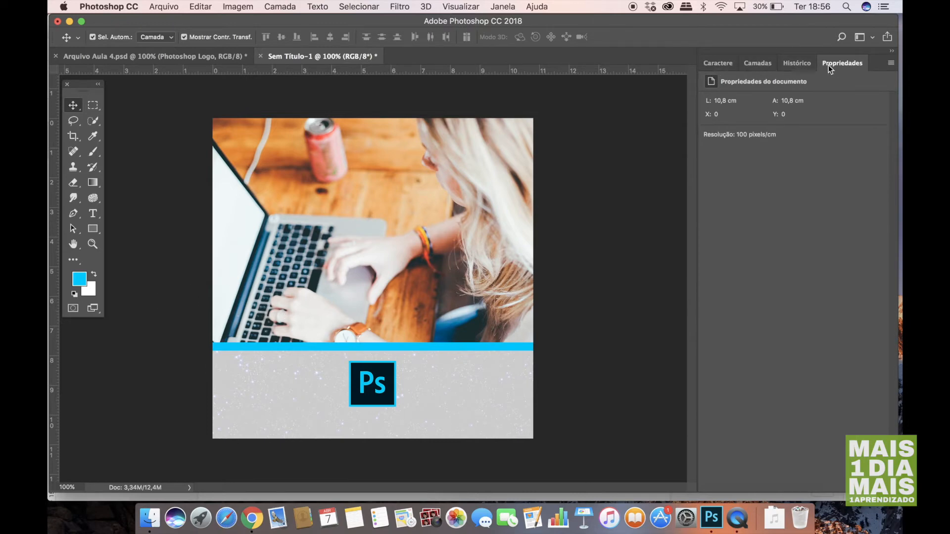
Fill the strip with red sampled from the soda can and switch its fill back to the recently used cyan.
click(421, 347)
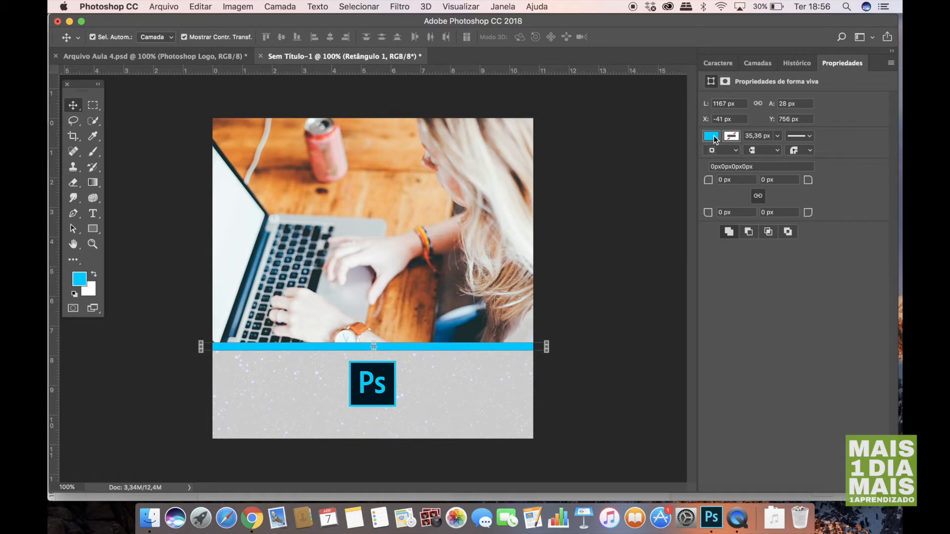
click(712, 136)
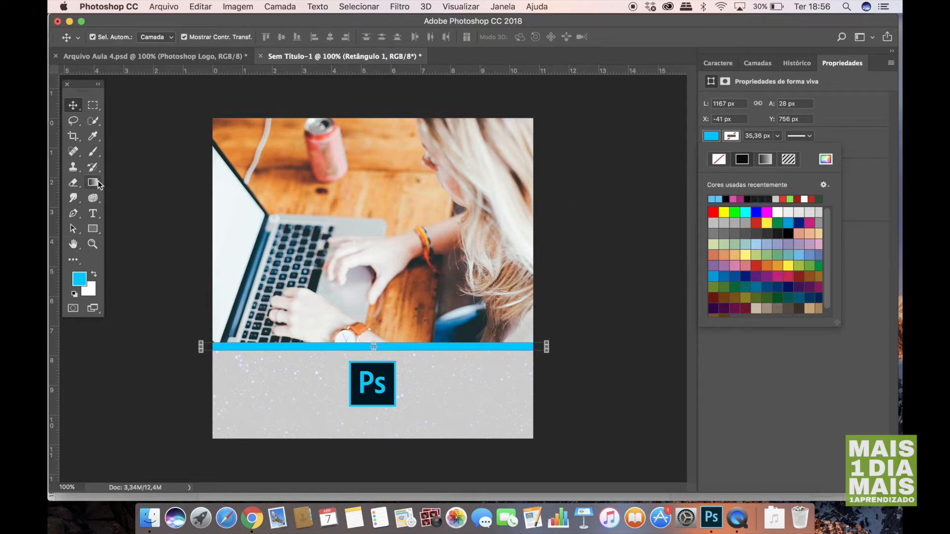
click(92, 142)
click(320, 134)
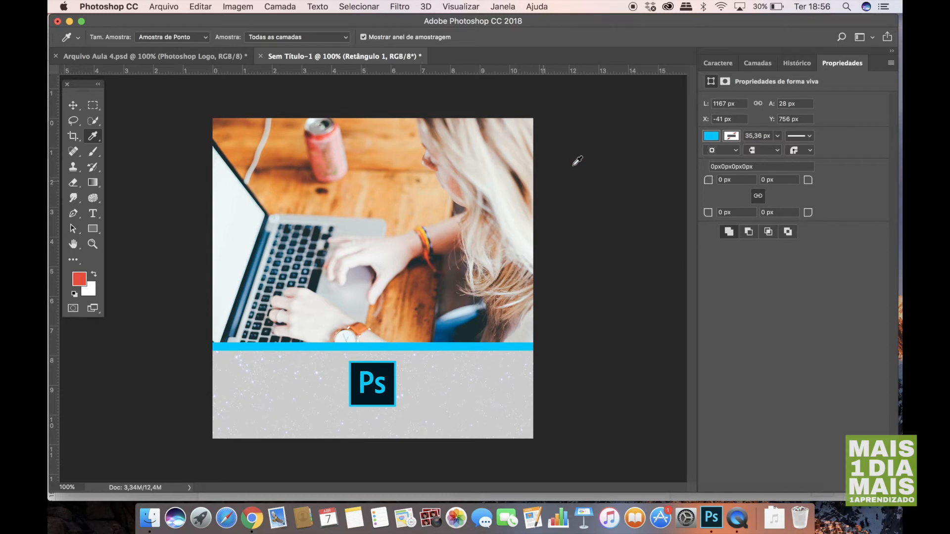
click(711, 136)
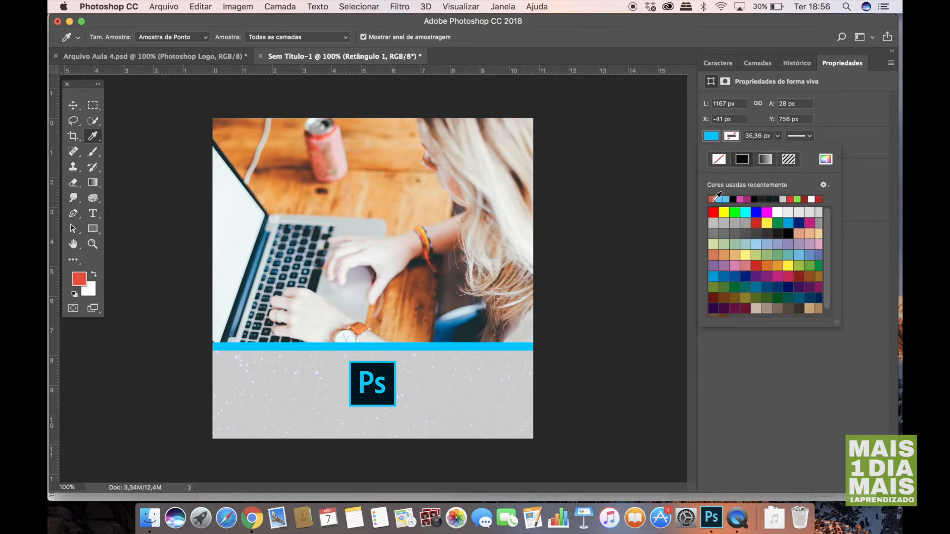
click(714, 199)
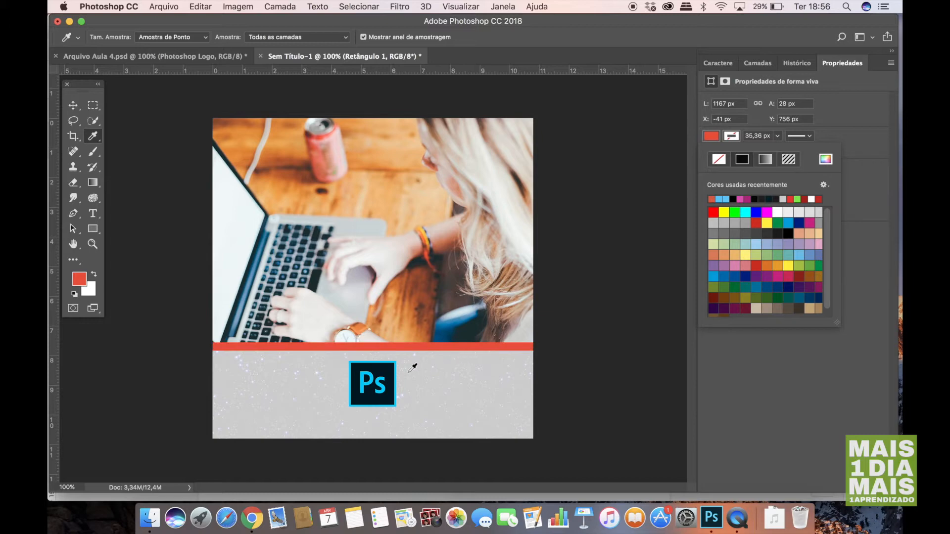
click(726, 198)
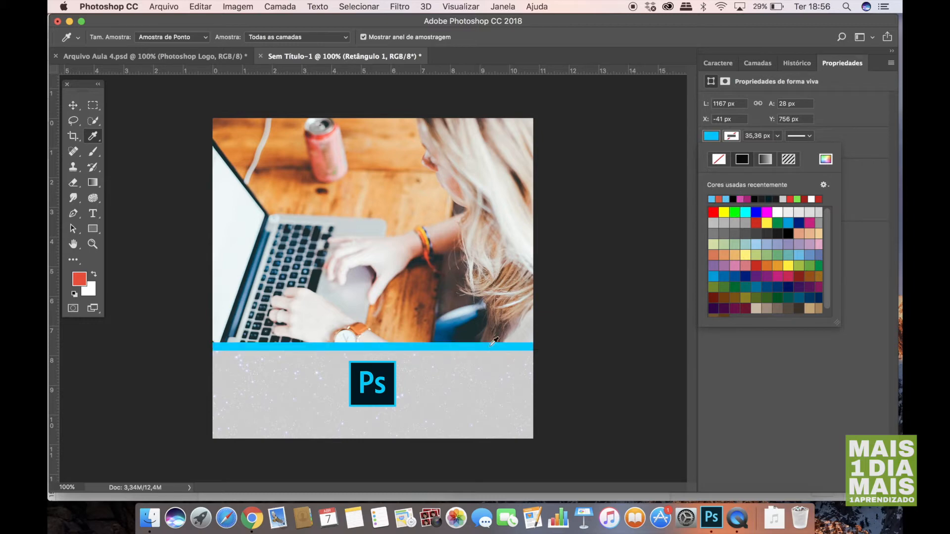
key(v)
click(154, 157)
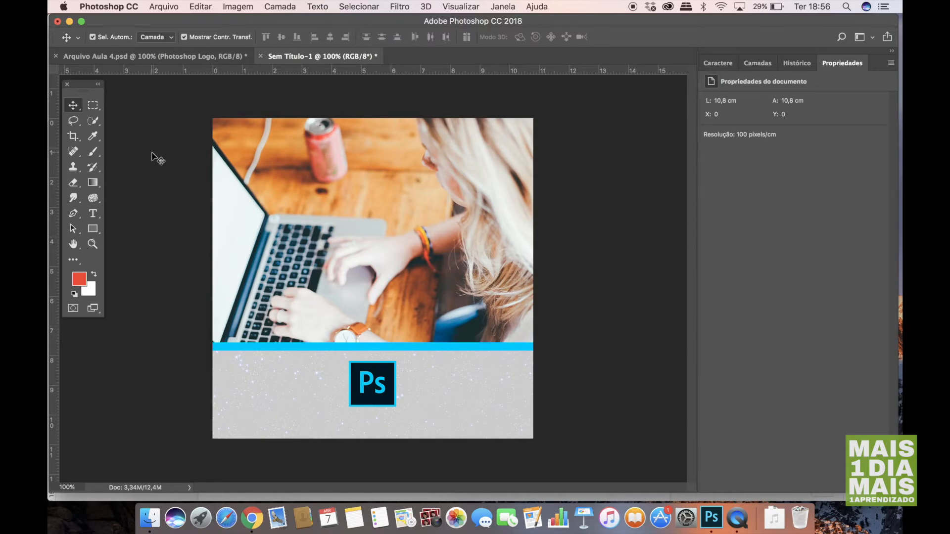
Check the title bar in Arquivo Aula 4.psd, draw a rectangle about 701 x 99 px over the new document's upper photo area and undo it.
click(166, 56)
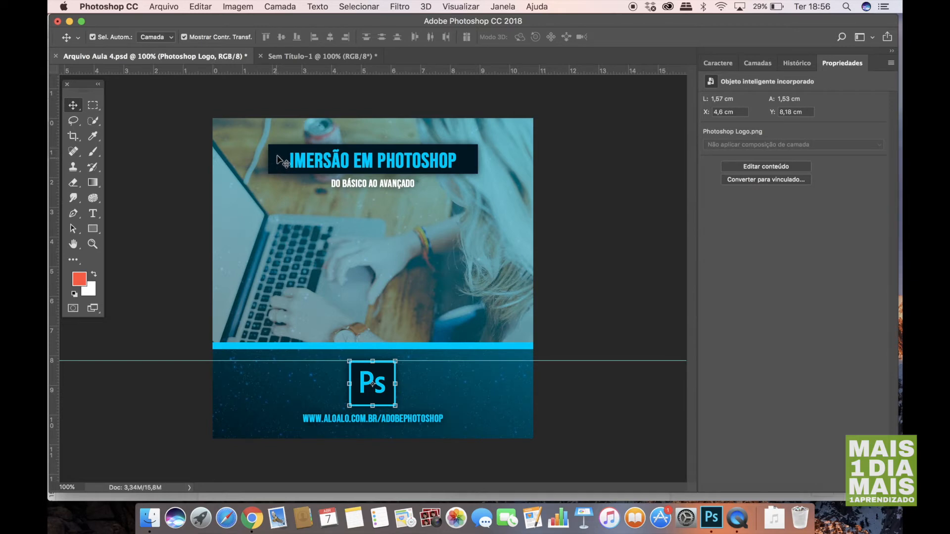
click(295, 58)
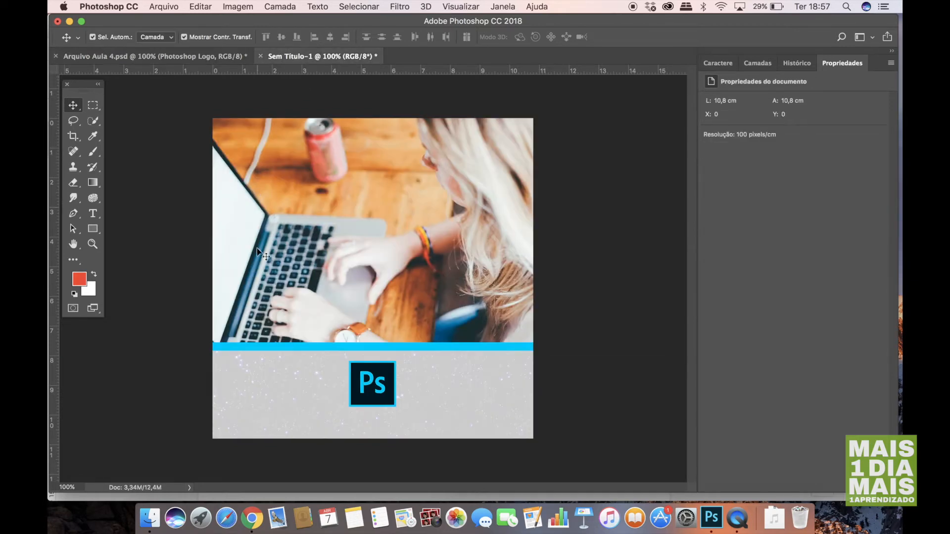
click(93, 229)
drag(273, 144, 479, 172)
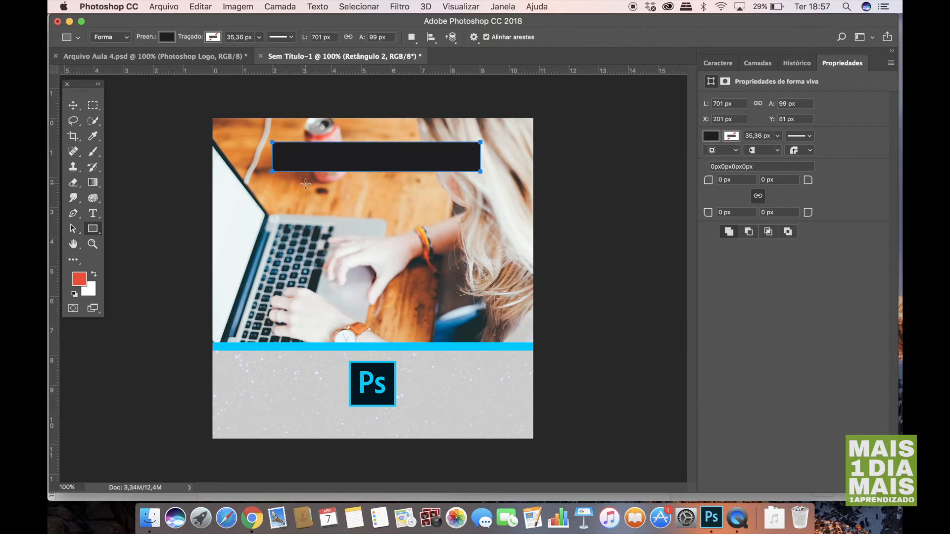
key(super+z)
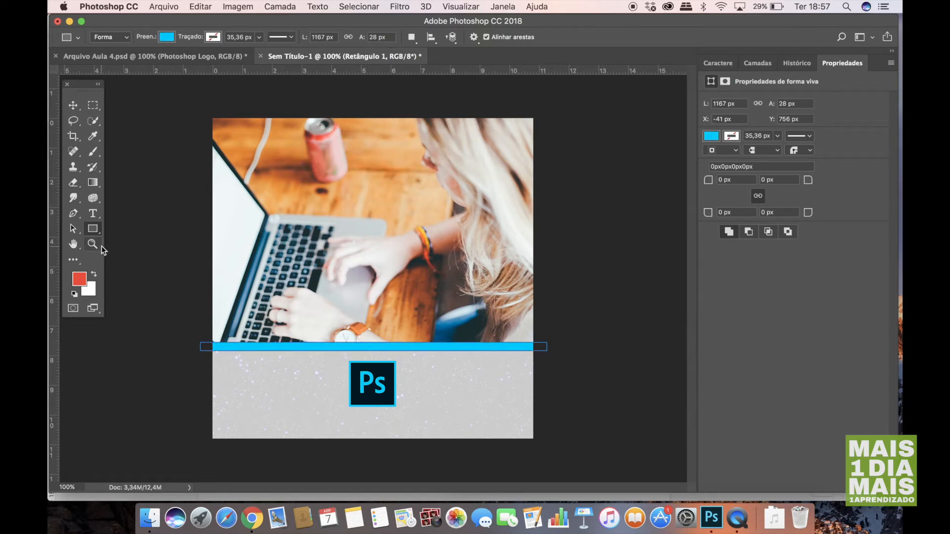
Sample the logo's dark navy and draw a title rectangle about 608 x 92 px over the upper photo, within the strip's shape layer.
click(92, 140)
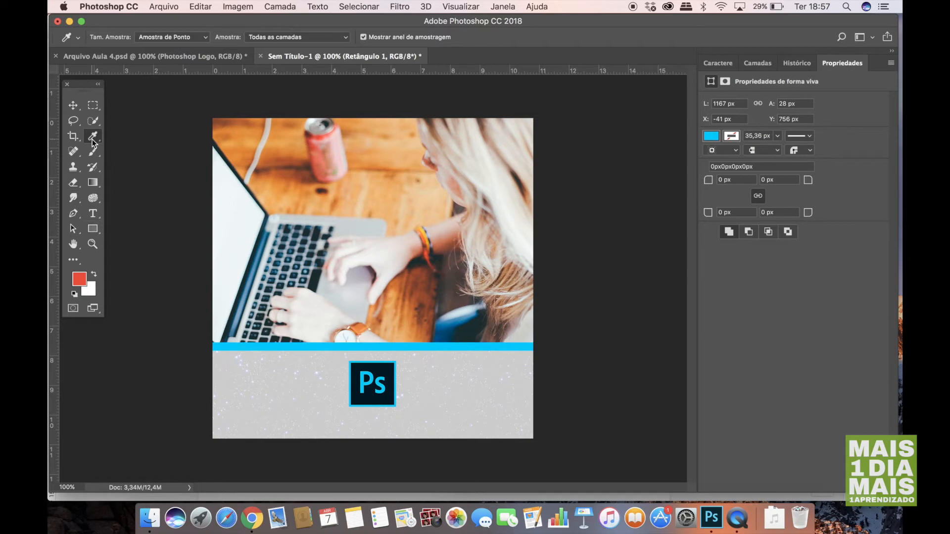
click(356, 373)
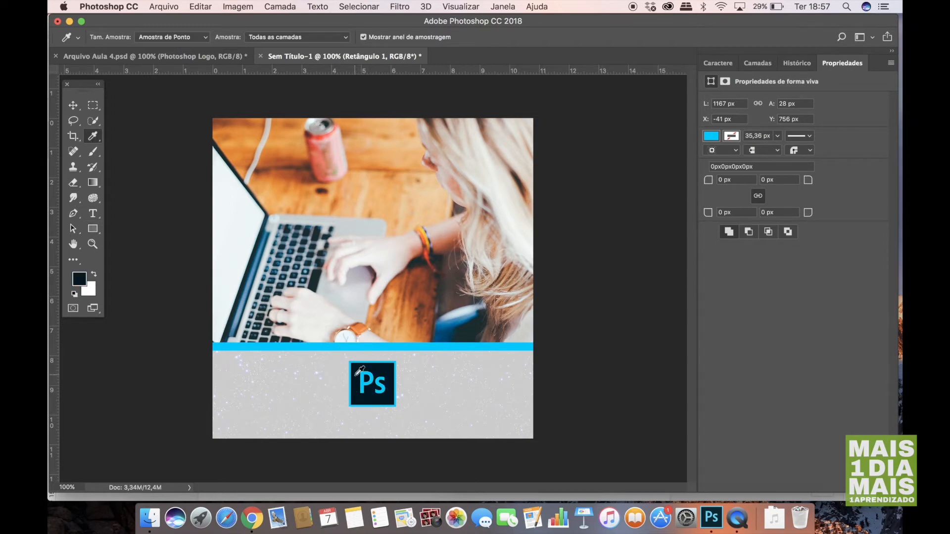
click(93, 229)
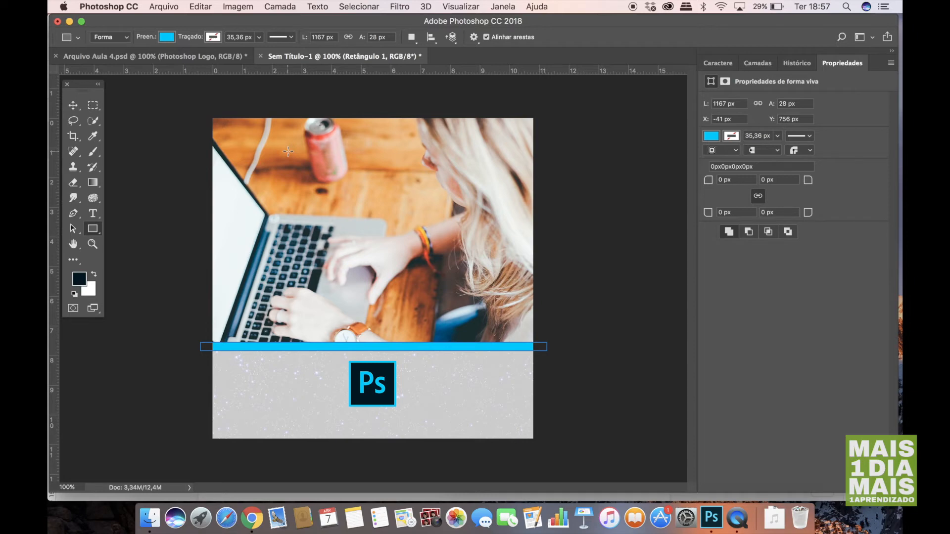
mouse_move(287, 151)
mouse_down()
mouse_move(395, 180)
mouse_move(482, 182)
mouse_move(465, 178)
mouse_move(476, 182)
mouse_move(482, 171)
mouse_move(475, 180)
mouse_move(366, 178)
mouse_move(458, 189)
mouse_move(455, 179)
mouse_move(469, 178)
mouse_move(457, 174)
mouse_move(471, 173)
mouse_up()
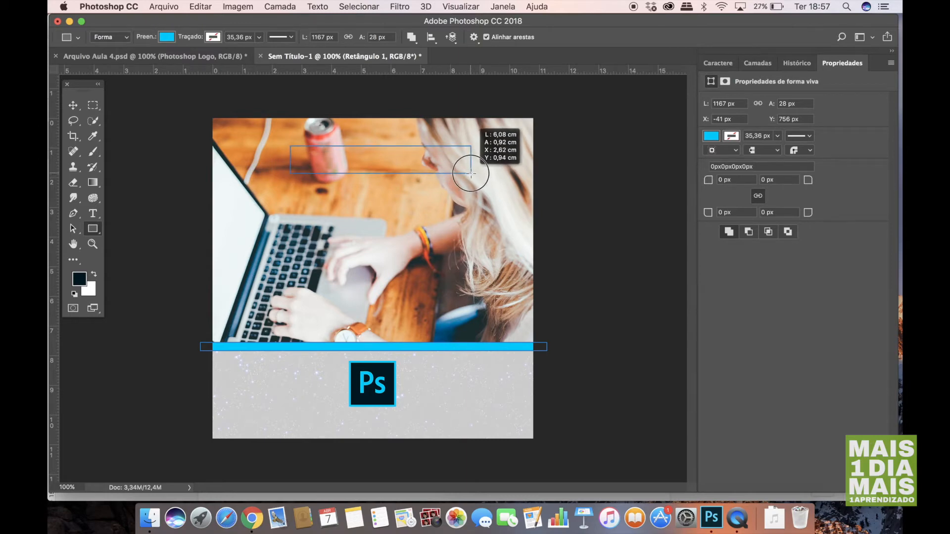
drag(471, 173, 471, 173)
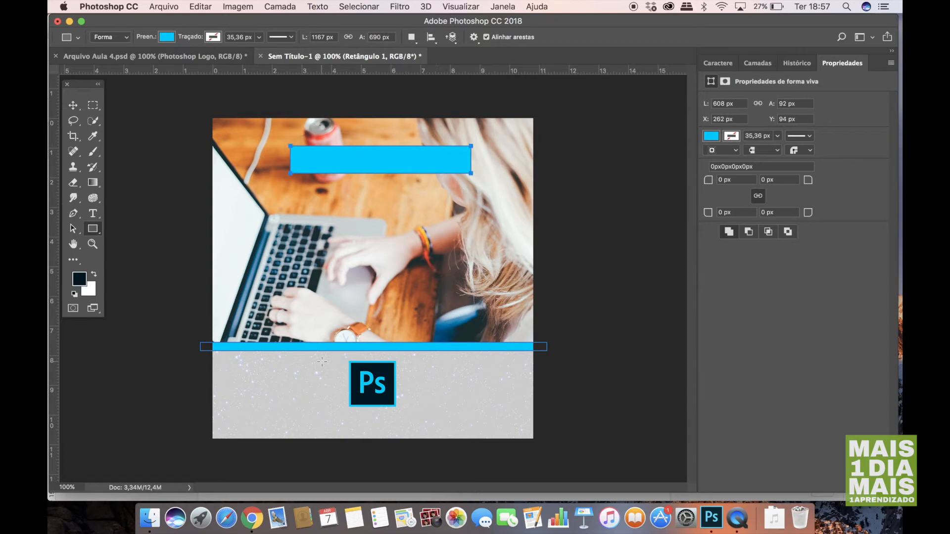
Fill the shape layer holding the title rectangle and strip with the sampled dark navy.
click(709, 137)
click(713, 198)
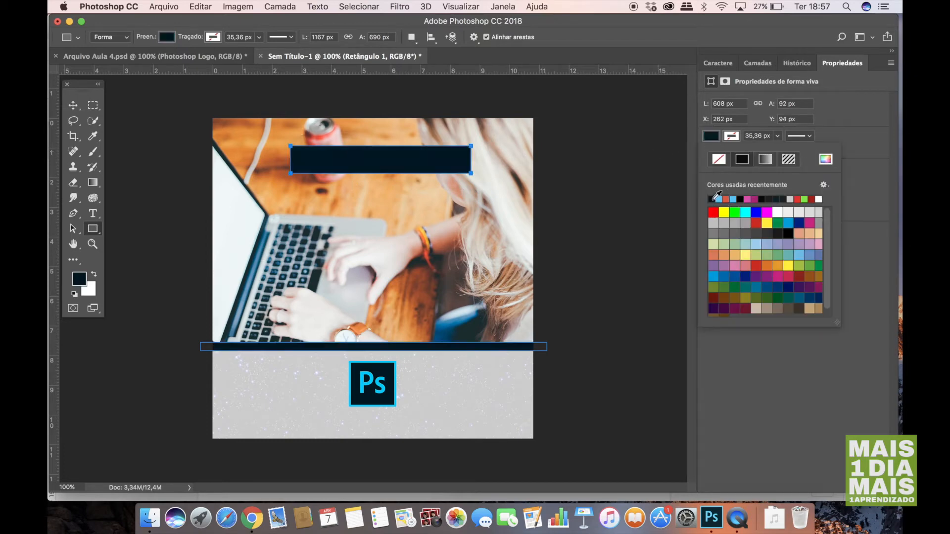
click(73, 105)
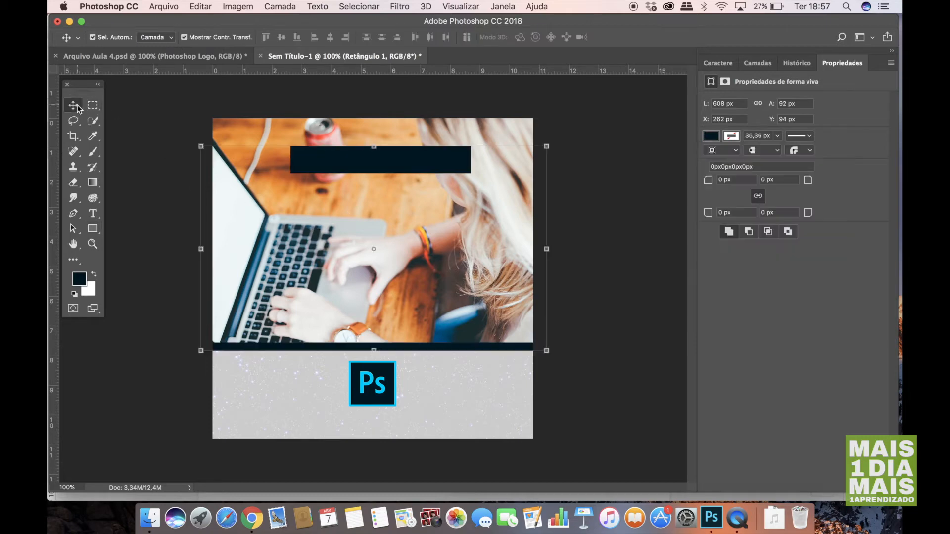
click(151, 168)
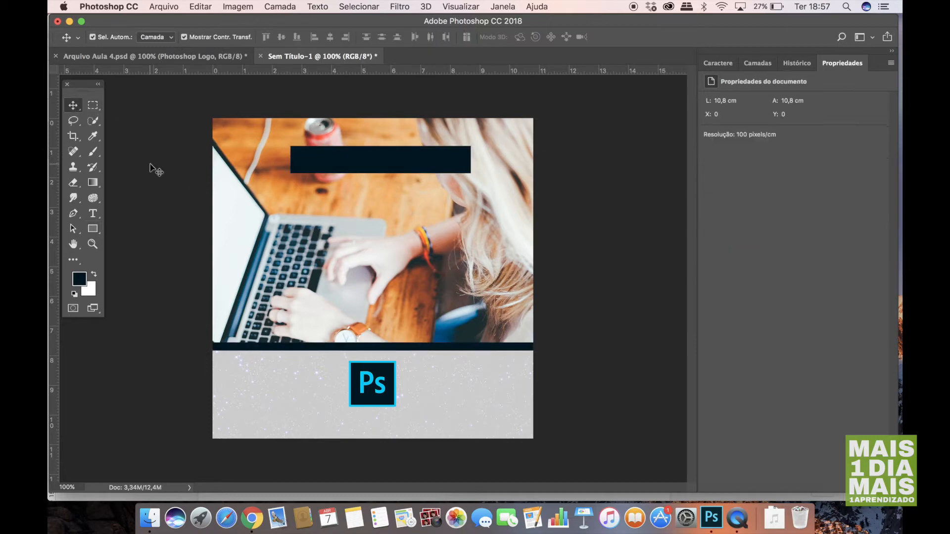
Select the shared shape layer Retângulo 1 in the layer list and undo its navy fill.
click(758, 64)
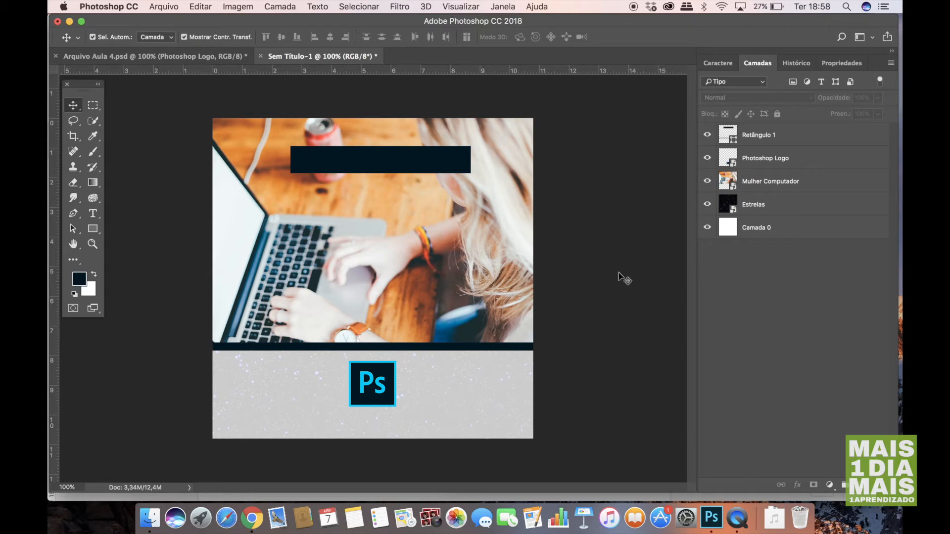
click(466, 348)
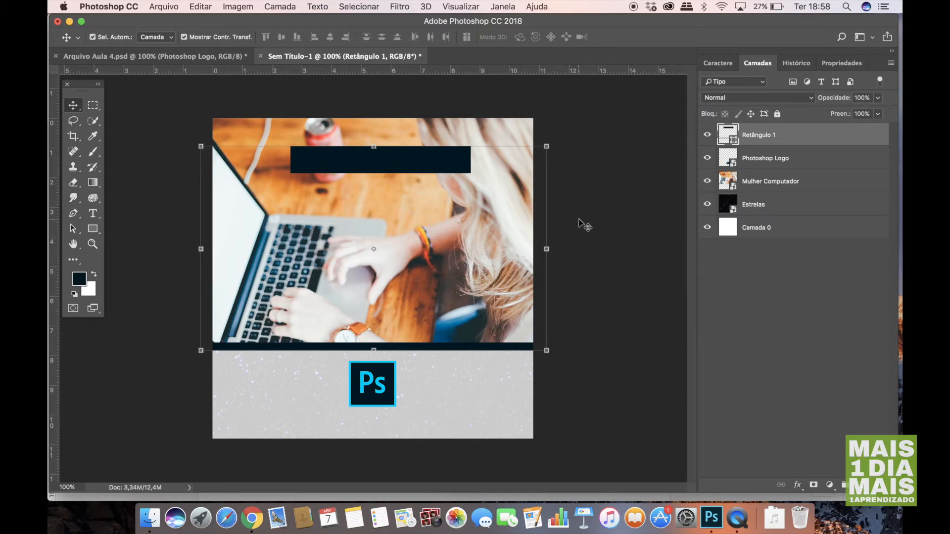
key(super)
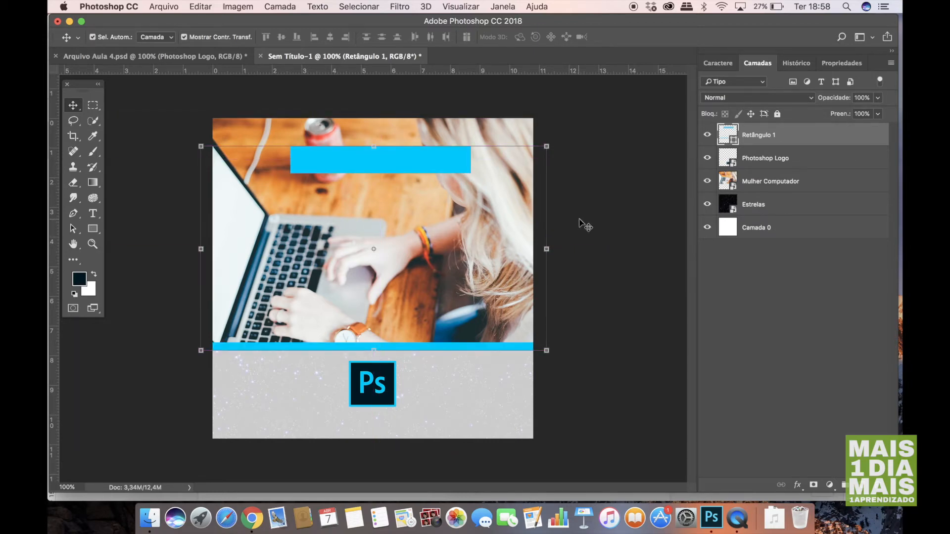
super+click(612, 237)
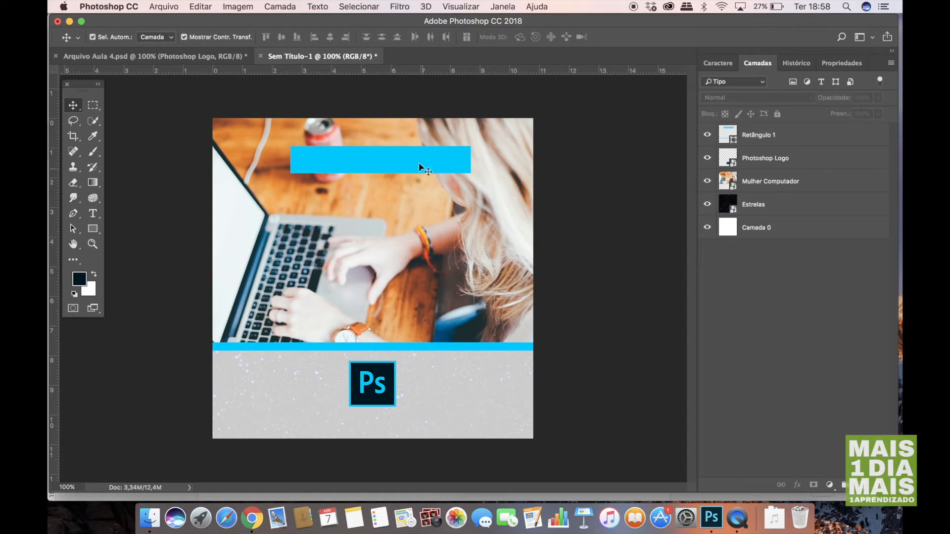
Revert the document history to the Excluir Camada state, removing the cyan title rectangle from the strip's shape layer.
click(788, 63)
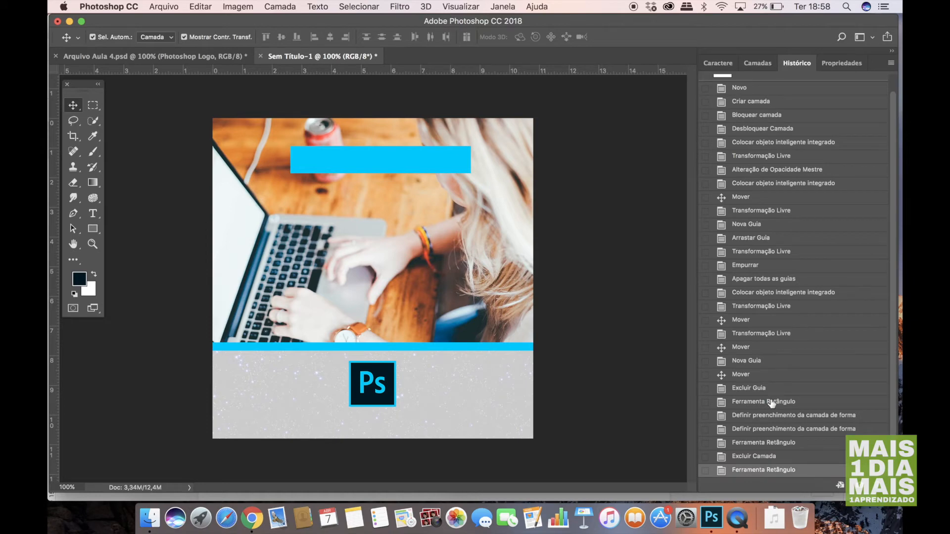
click(766, 456)
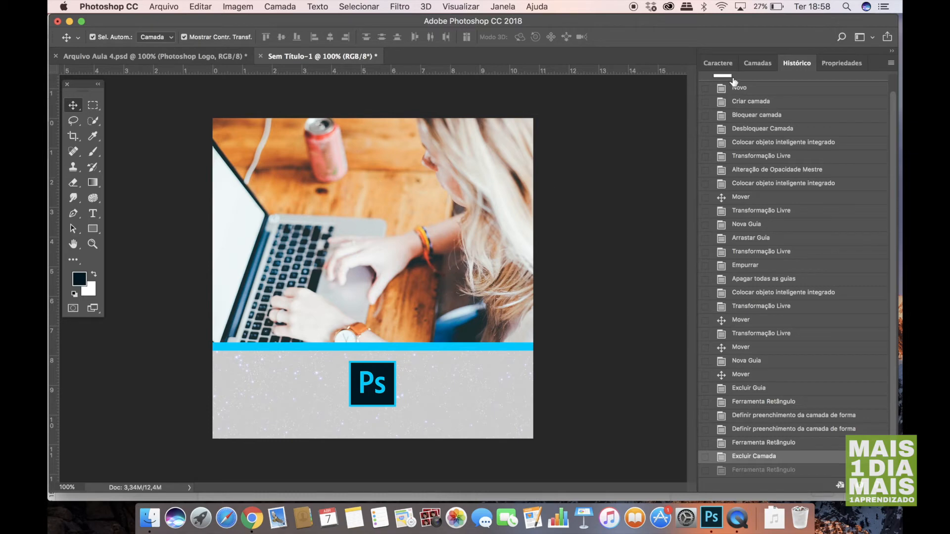
click(755, 63)
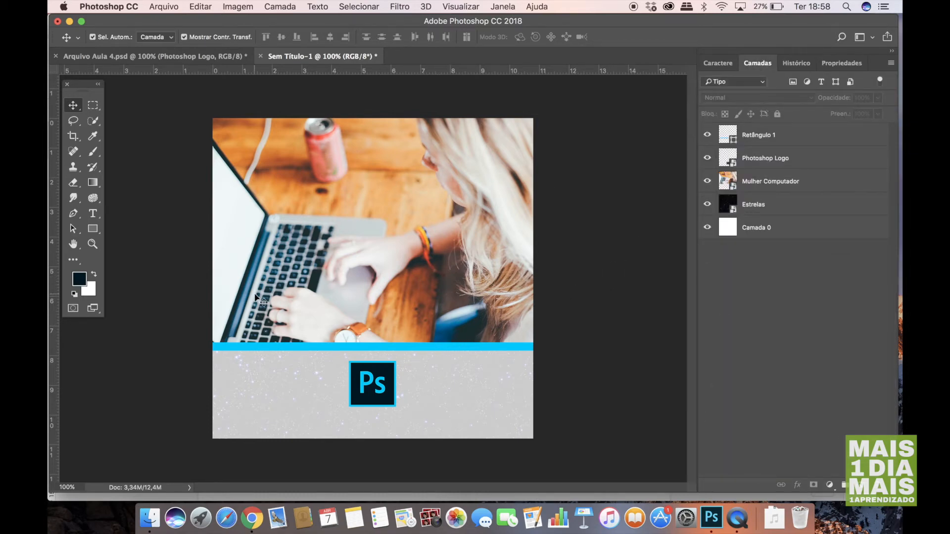
Add a new layer above Mulher Computador and draw a dark title rectangle about 649 x 87 px over the upper photo.
click(428, 243)
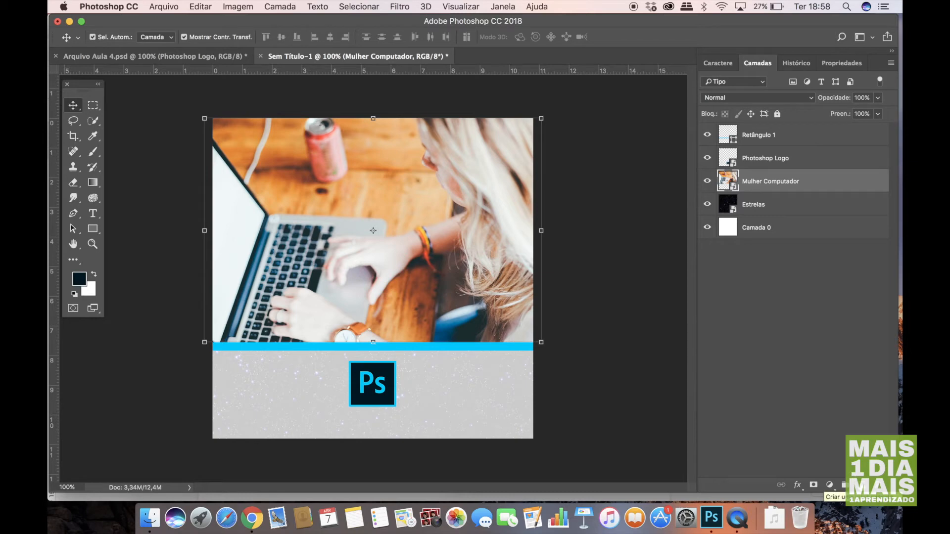
click(844, 484)
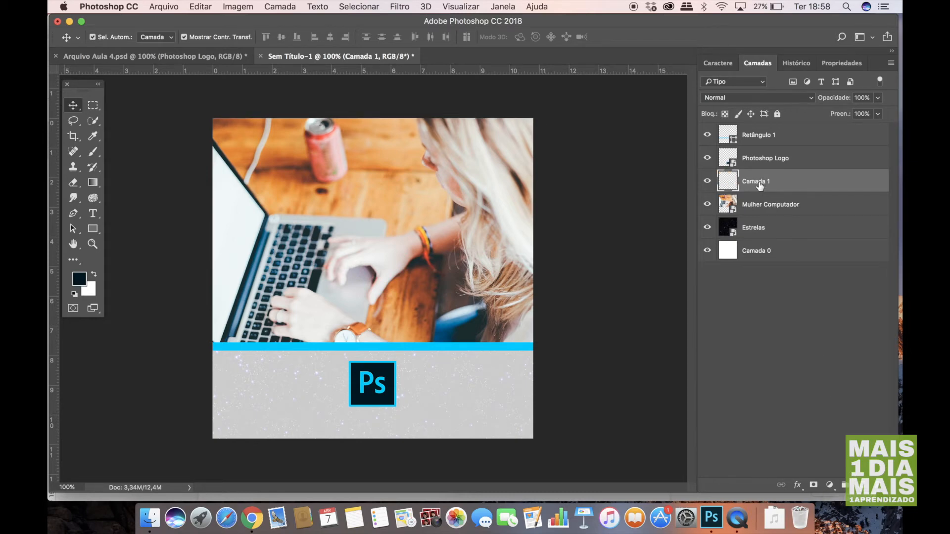
click(93, 228)
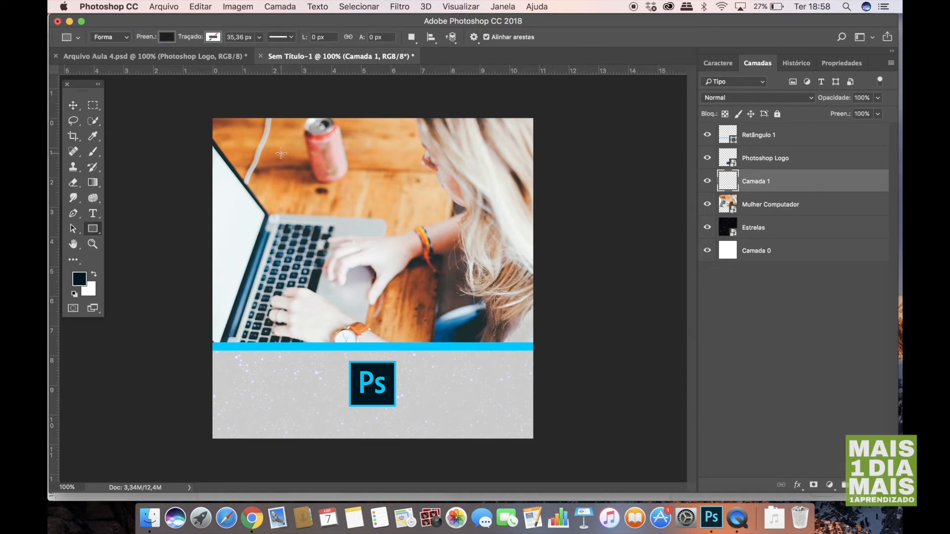
drag(281, 153, 469, 174)
click(74, 106)
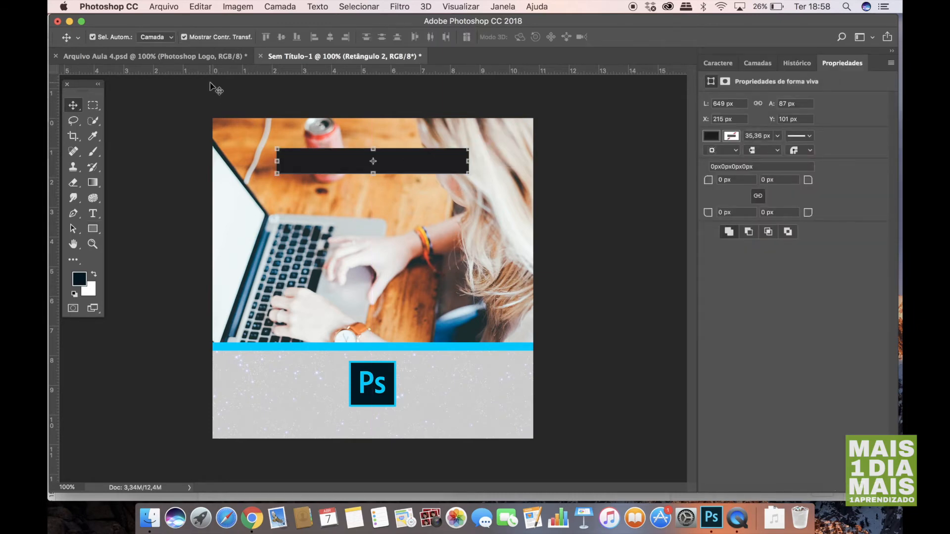
Mark the title bar's upper edge with a horizontal guide in Arquivo Aula 4.psd and add a matching guide in the new document.
click(187, 57)
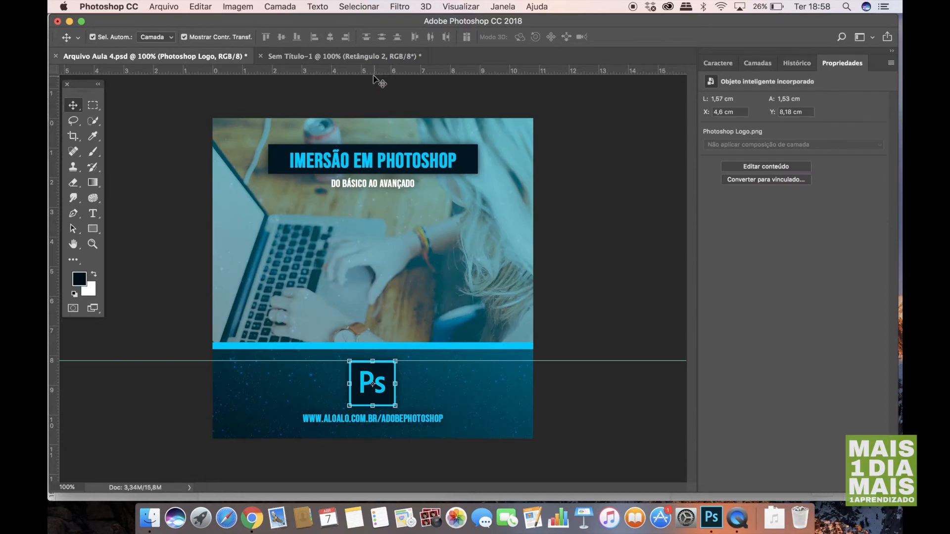
drag(373, 74, 372, 144)
click(316, 56)
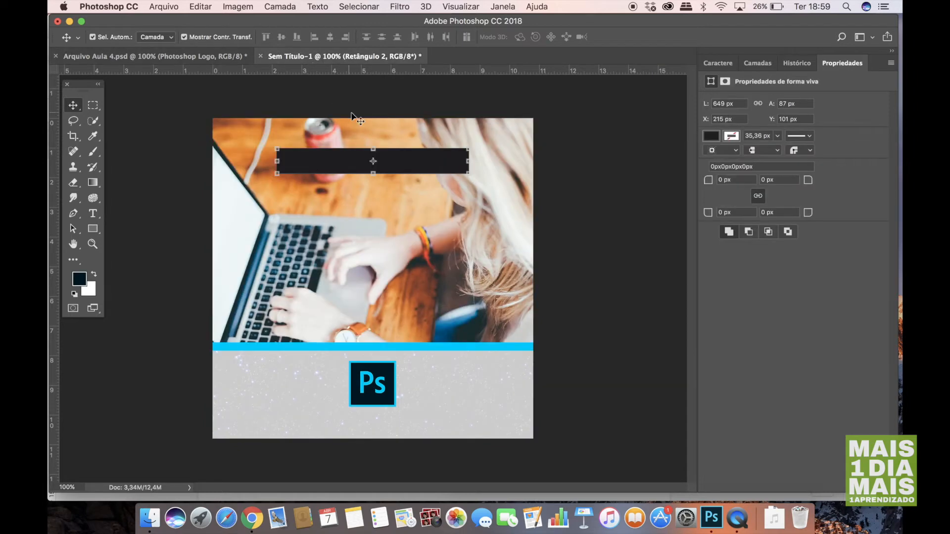
drag(354, 70, 346, 143)
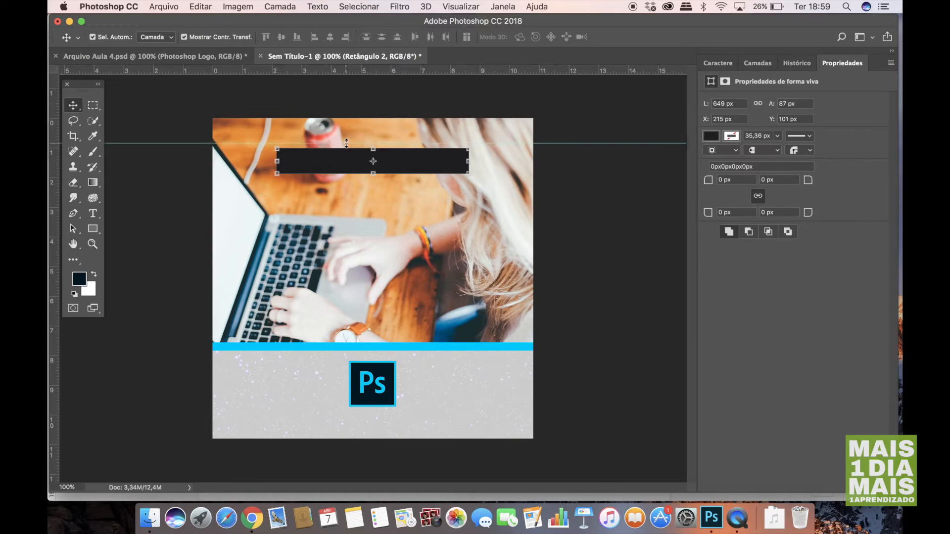
Fine-tune the horizontal guide and align the dark title bar's upper edge to it at Y 89 px.
key(super+equal)
key(super+equal)
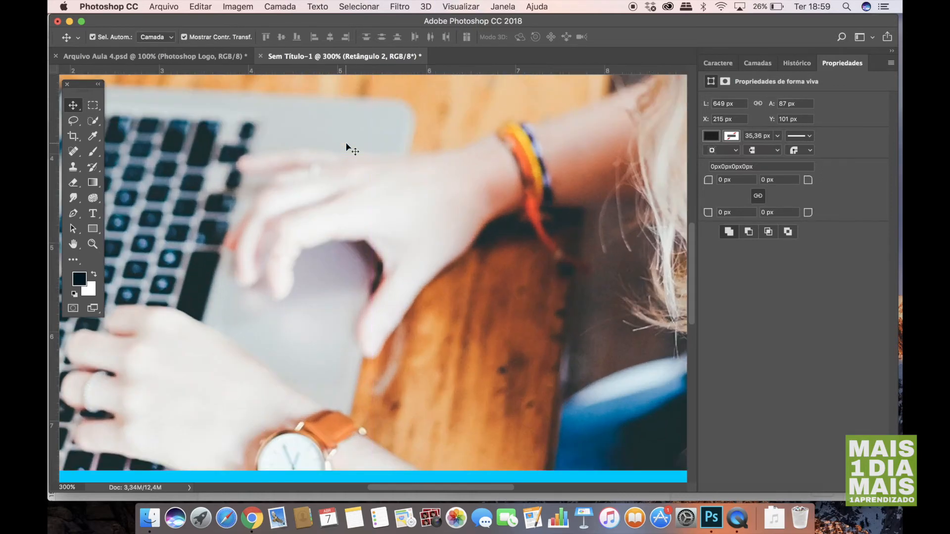
scroll(406, 165, up, 10)
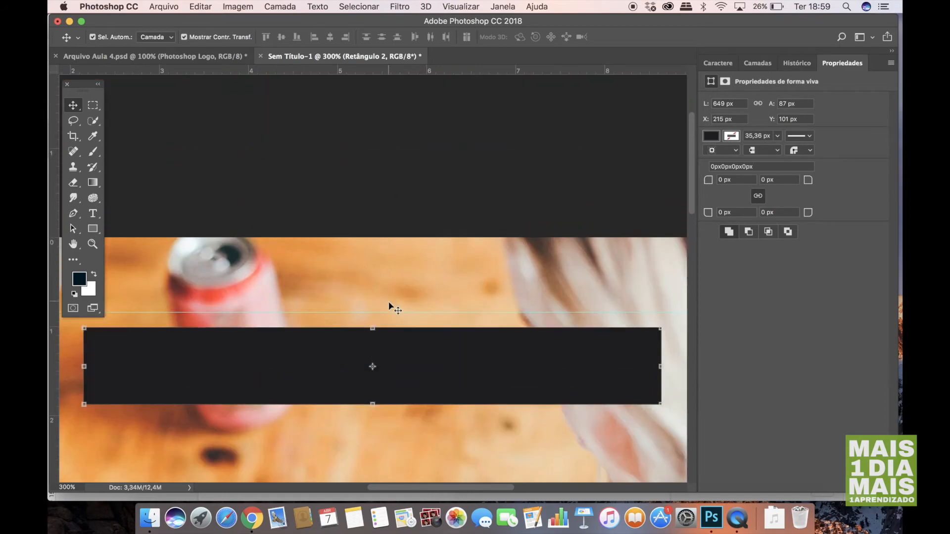
drag(390, 312, 391, 336)
click(382, 180)
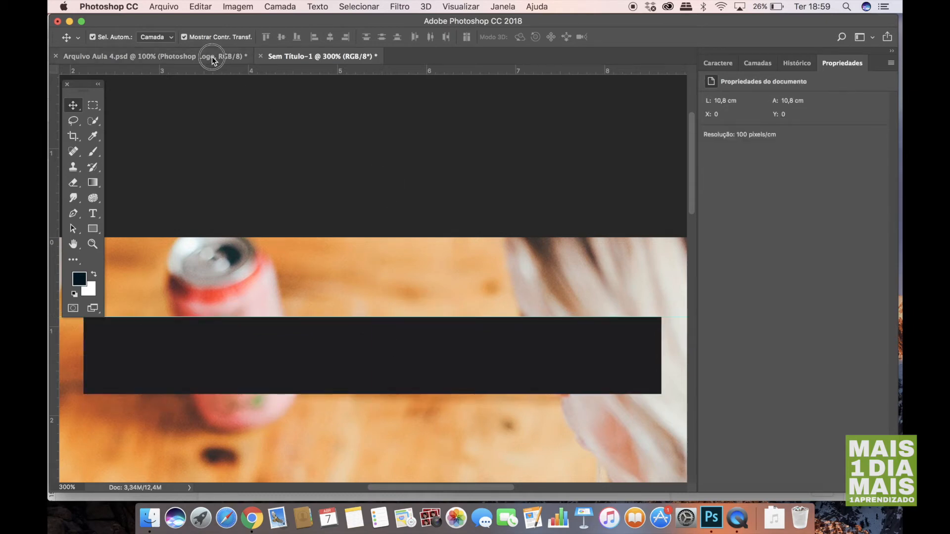
Place vertical guides at the title bar's left and right edges in Arquivo Aula 4.psd.
click(212, 56)
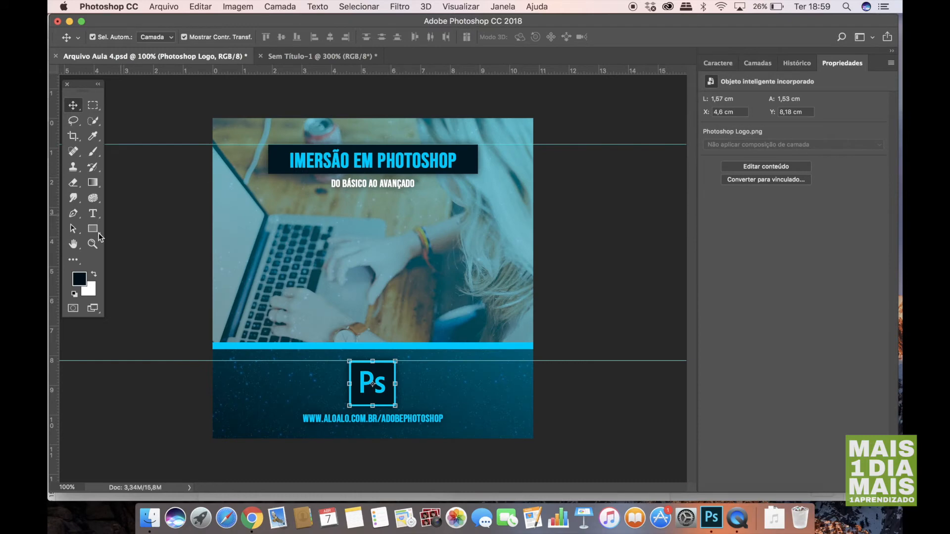
drag(58, 236, 268, 222)
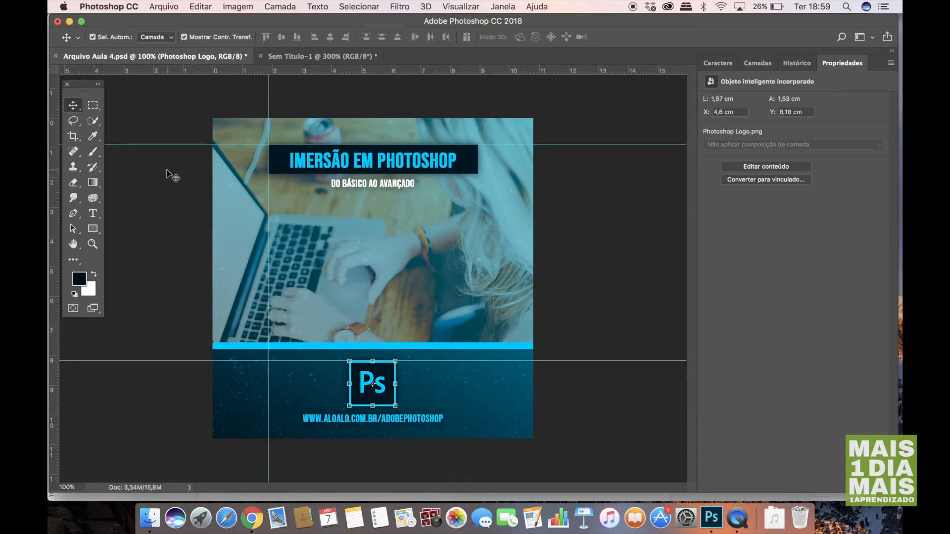
drag(51, 169, 477, 185)
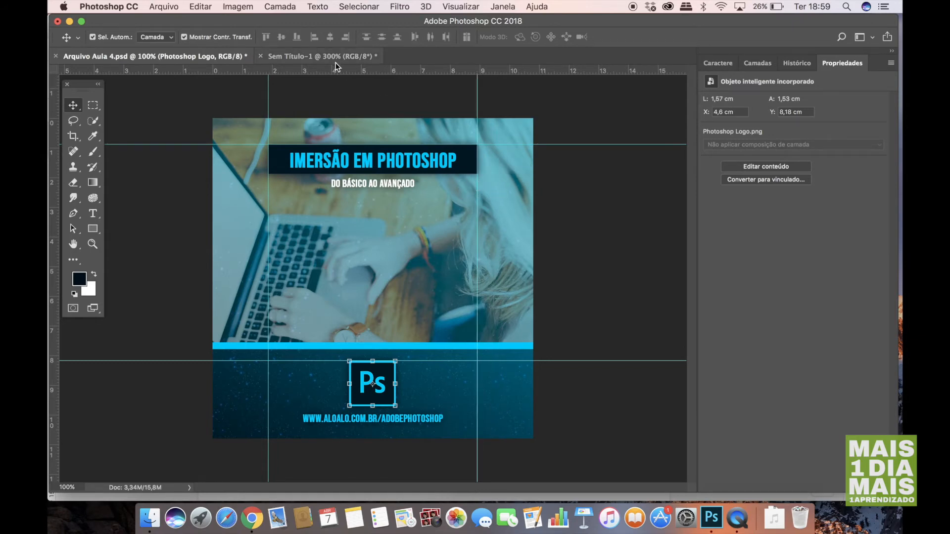
drag(478, 114, 466, 115)
Add a vertical guide near the title bar's left end in the new document and check the reference guide in Arquivo Aula 4.psd.
click(308, 57)
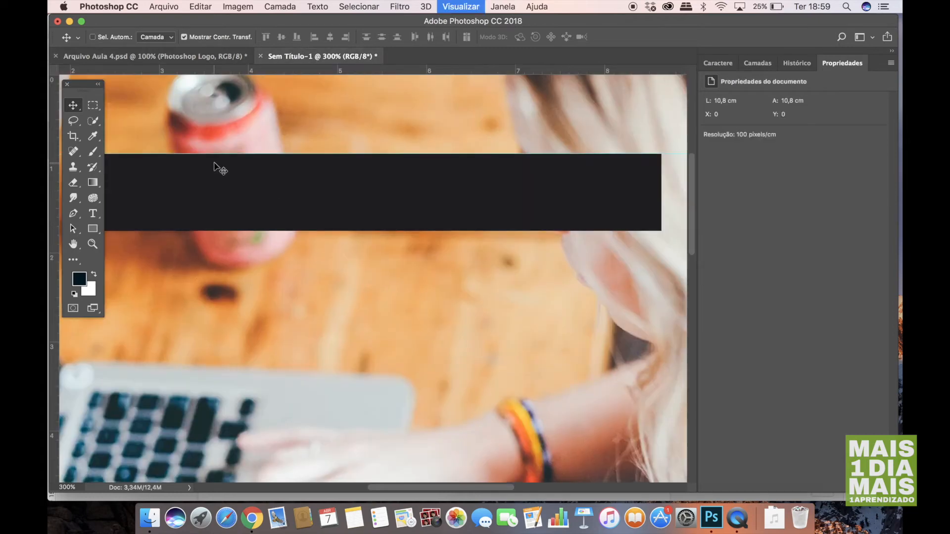
key(super+minus)
key(super+minus)
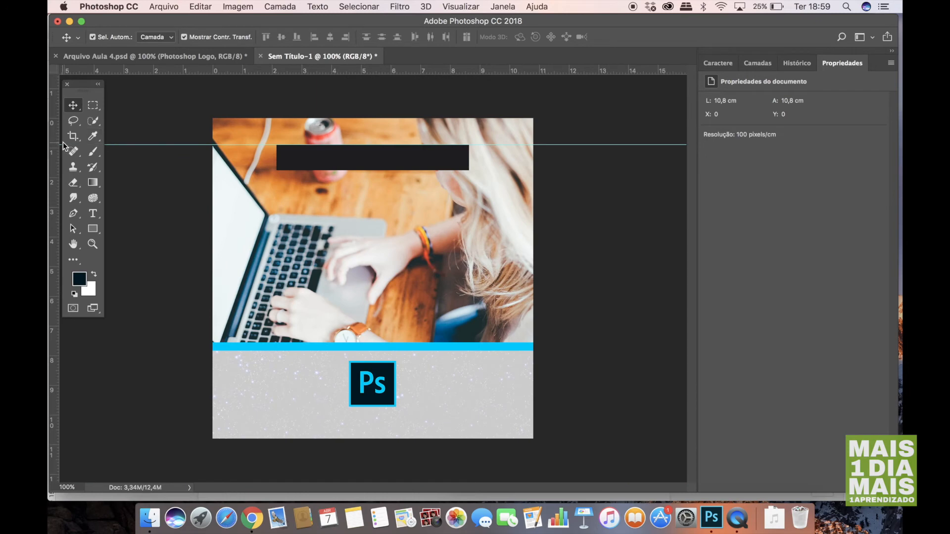
drag(54, 143, 275, 145)
click(203, 55)
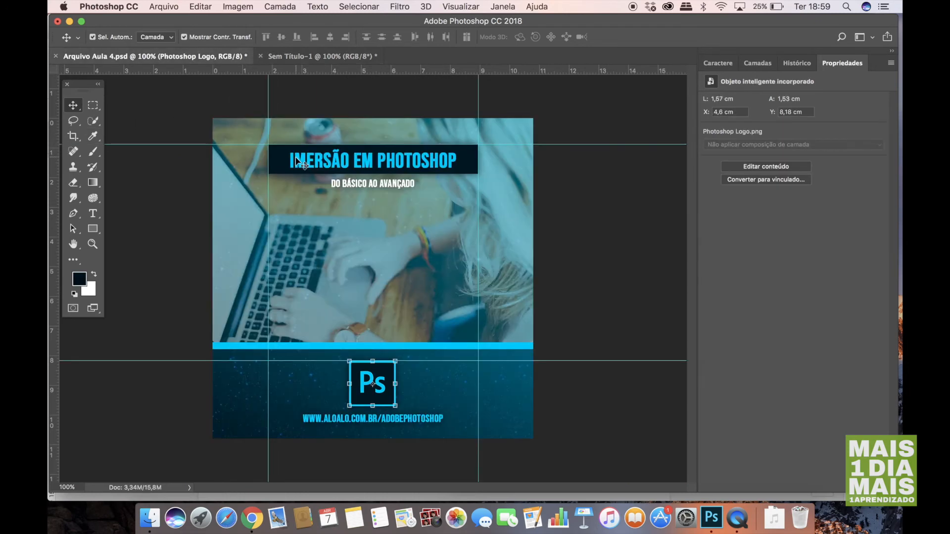
drag(266, 133, 267, 136)
click(307, 56)
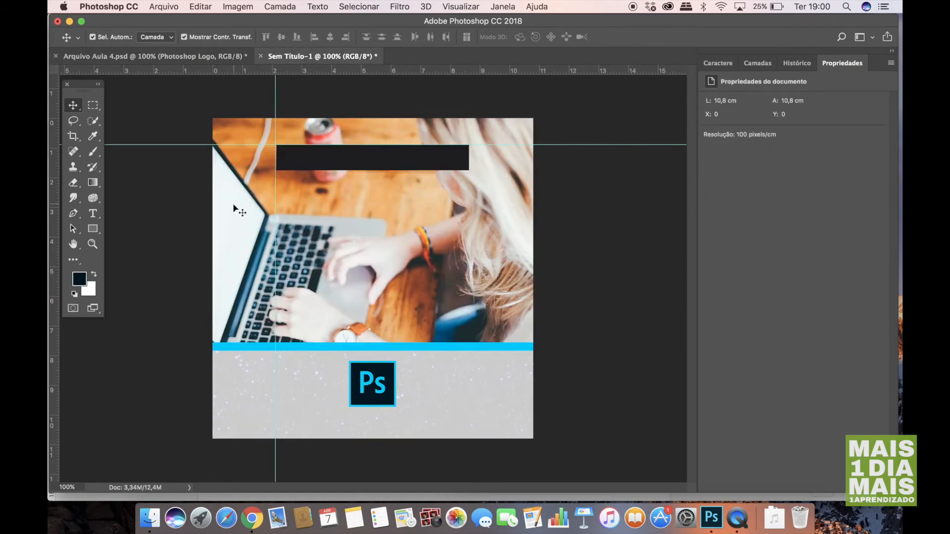
Move the vertical guide to about 1.87 cm and stretch the title bar's left edge to it, making the bar 677 px wide.
key(super+plus)
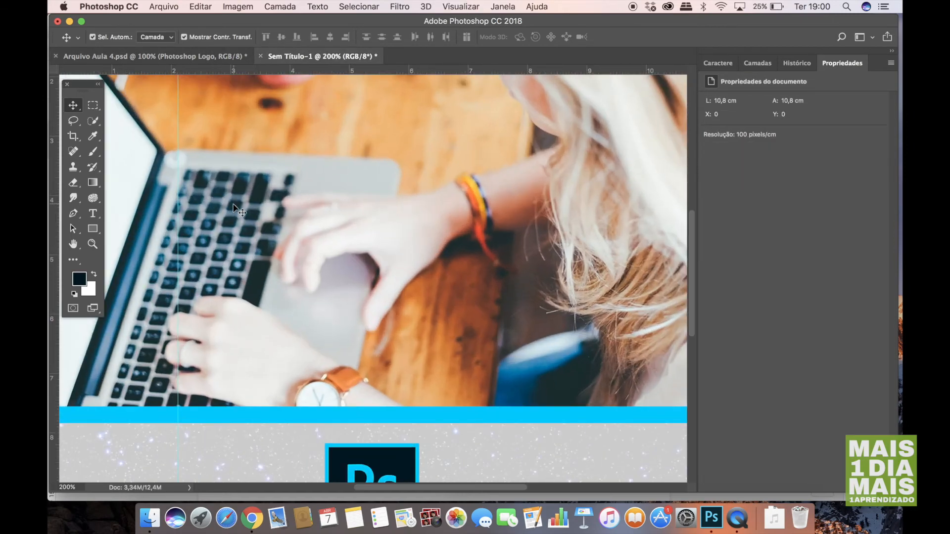
scroll(232, 205, up, 5)
scroll(233, 206, left, 2)
drag(240, 205, 227, 201)
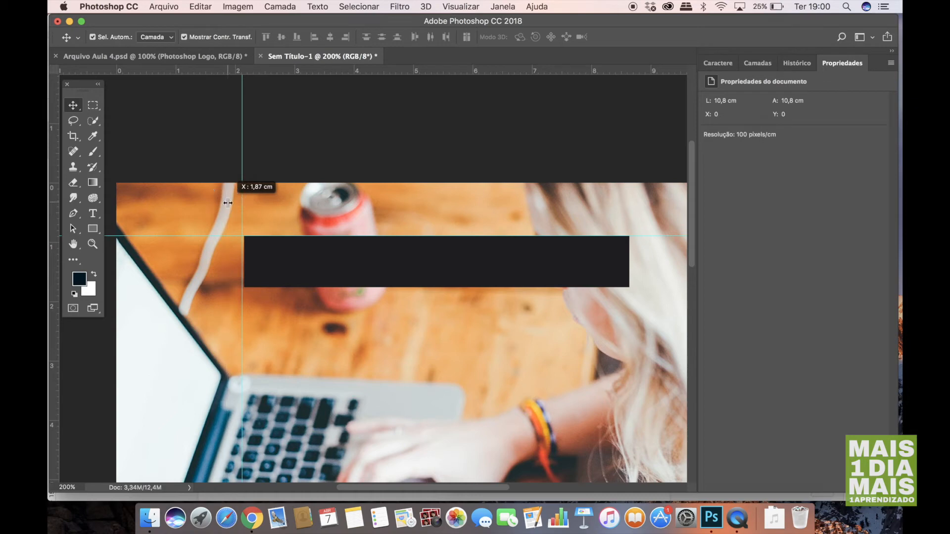
click(263, 263)
drag(243, 261, 231, 261)
key(Return)
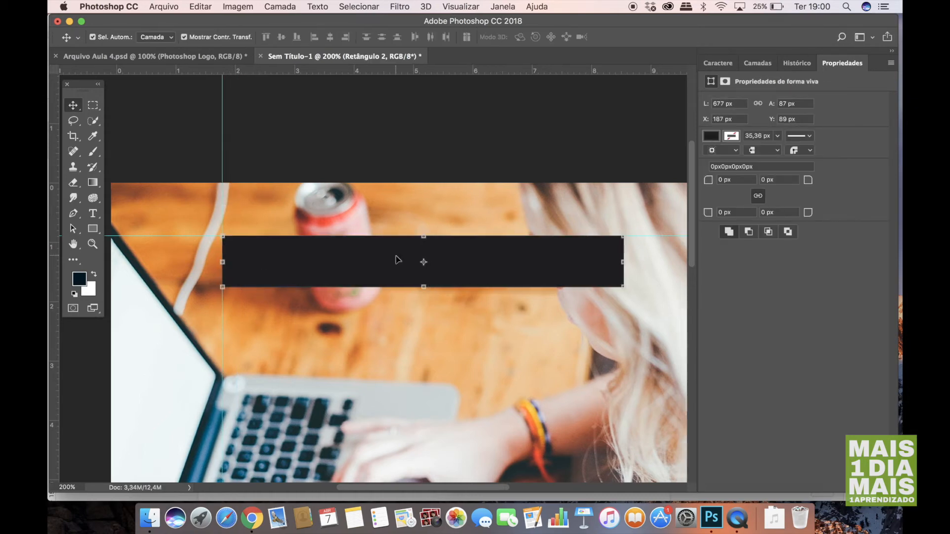
Check the position of the guide at the title bar's right edge in Arquivo Aula 4.psd.
scroll(394, 259, right, 10)
scroll(228, 222, left, 6)
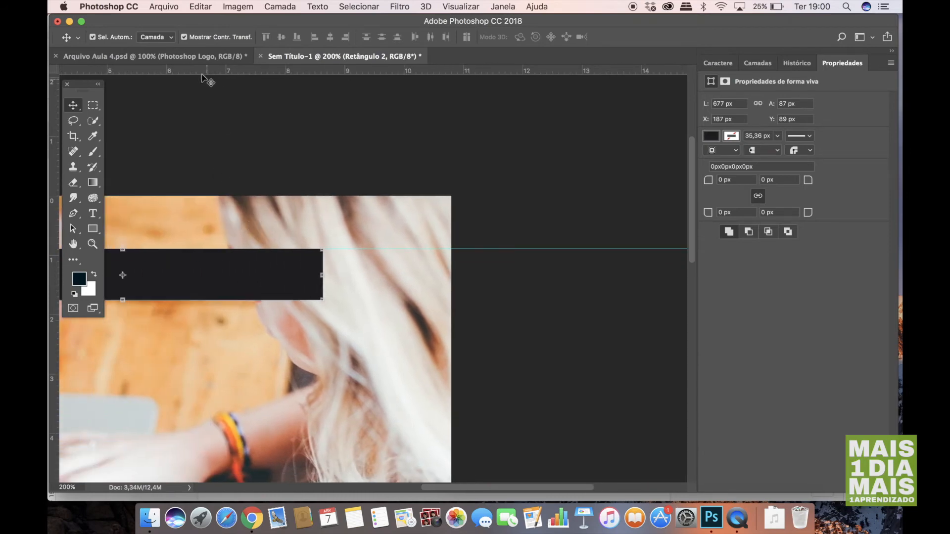
click(191, 57)
click(477, 124)
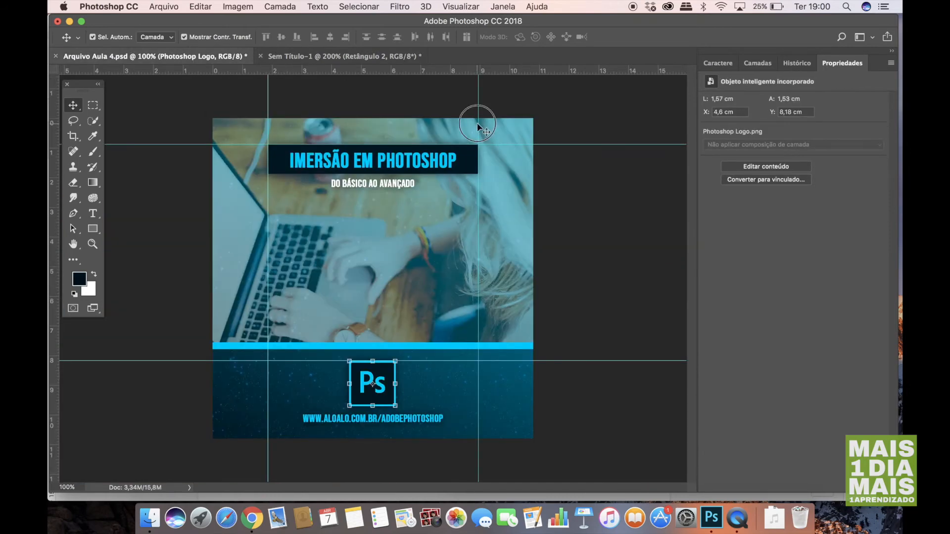
drag(478, 123, 478, 123)
click(342, 54)
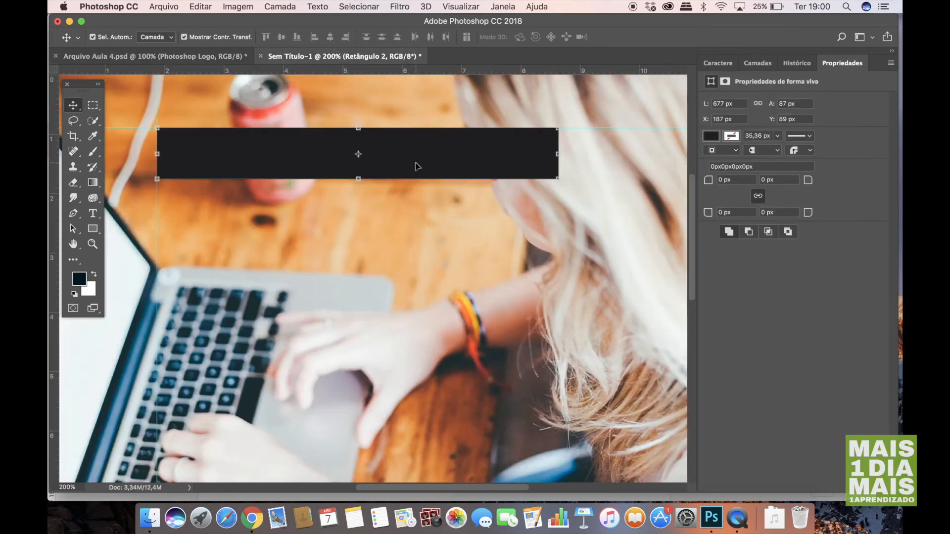
Add a vertical guide for the title bar's right end and stretch the bar to it, making it 708 px wide.
scroll(416, 163, up, 5)
scroll(416, 163, right, 7)
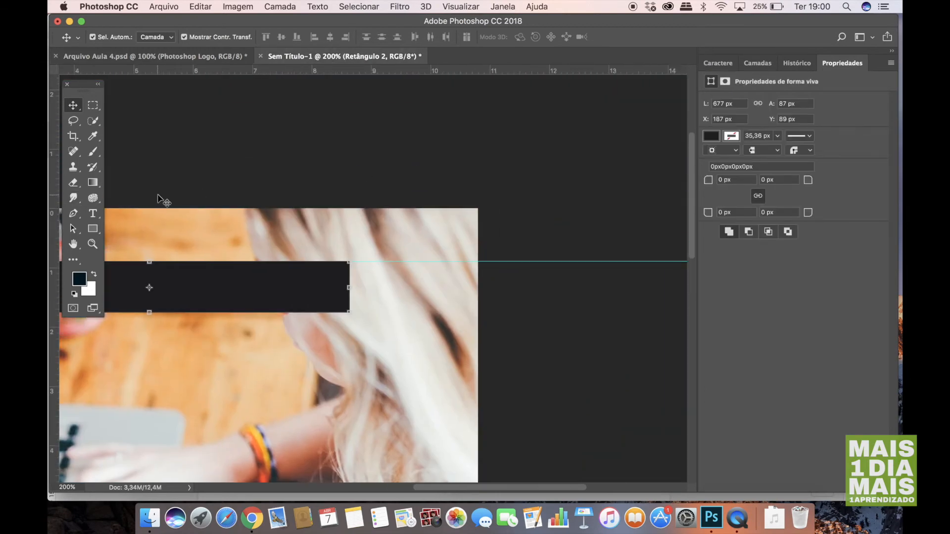
key(super+1)
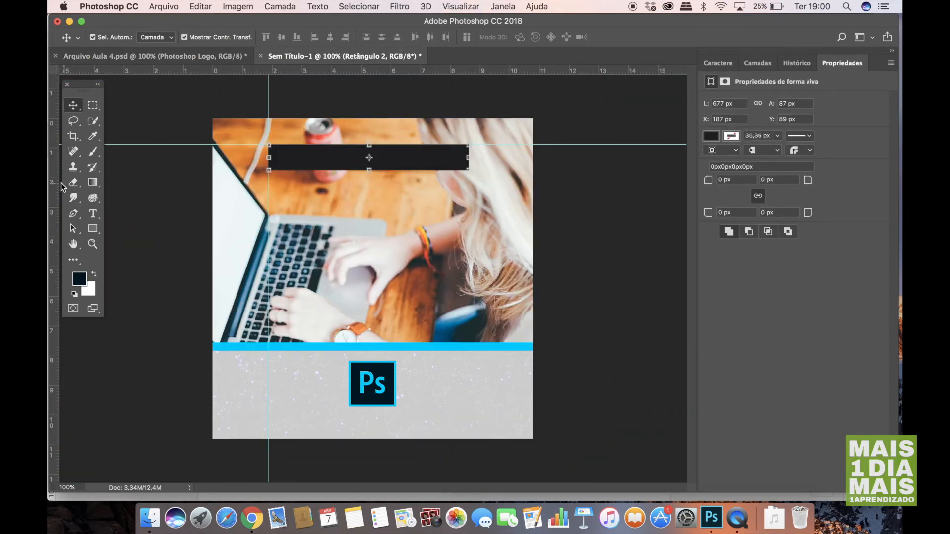
drag(55, 186, 477, 159)
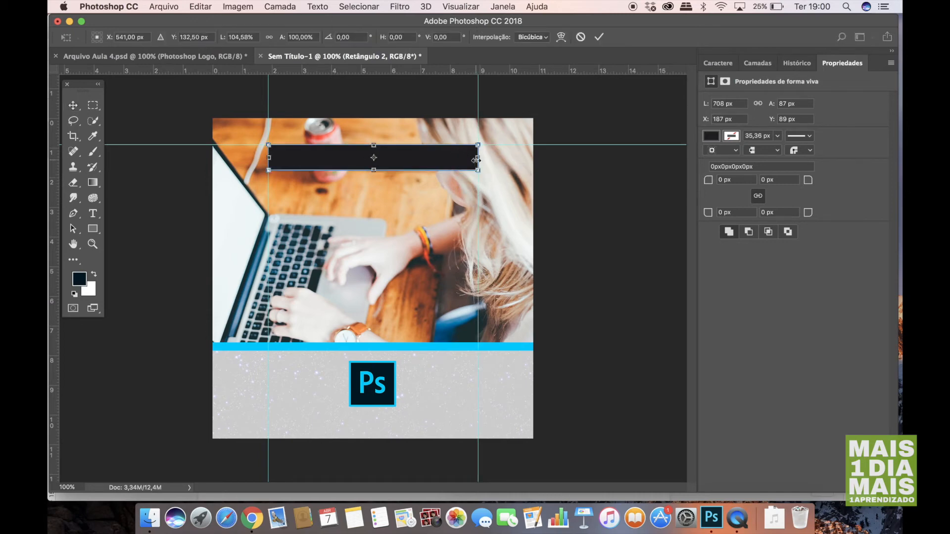
key(Return)
click(404, 104)
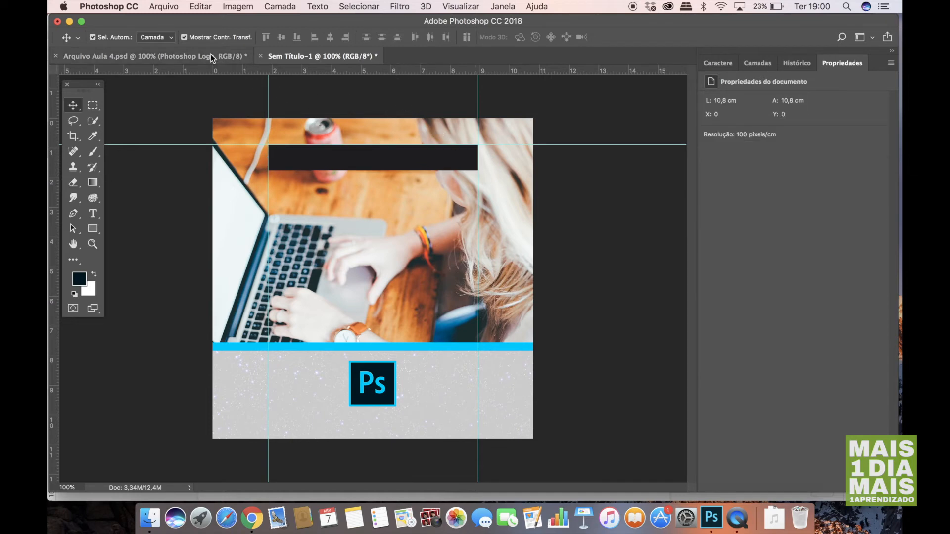
Inspect the Imersão em Photoshop text layer and layer order in Arquivo Aula 4.psd, and return to the new document.
click(762, 63)
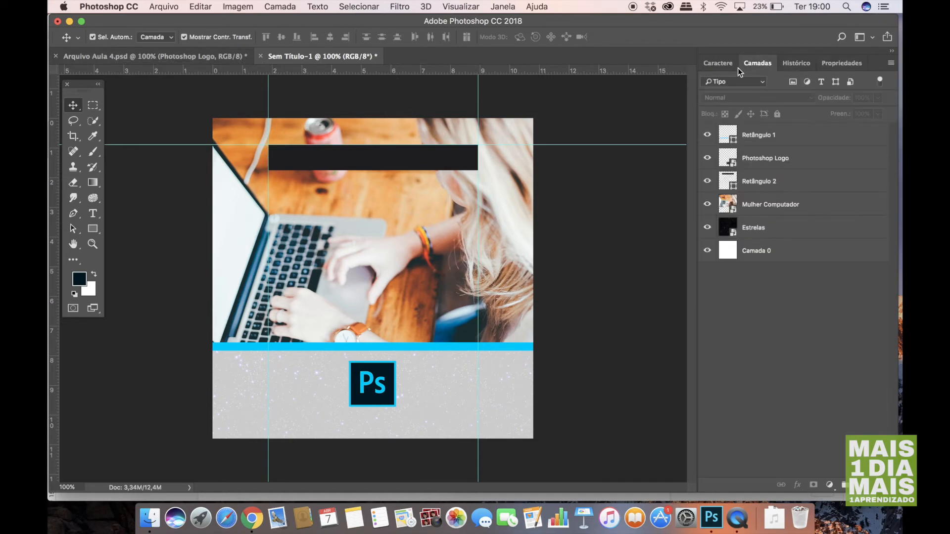
click(162, 57)
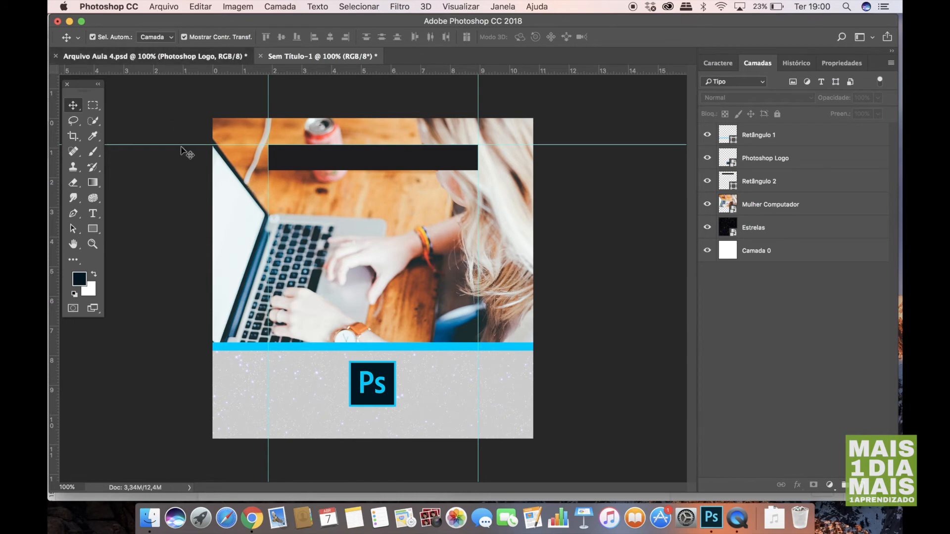
click(335, 165)
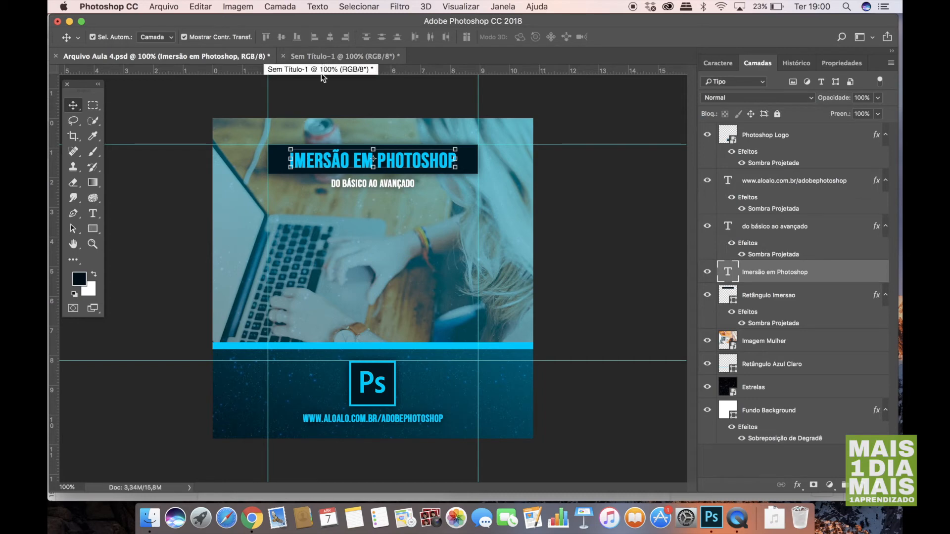
click(335, 57)
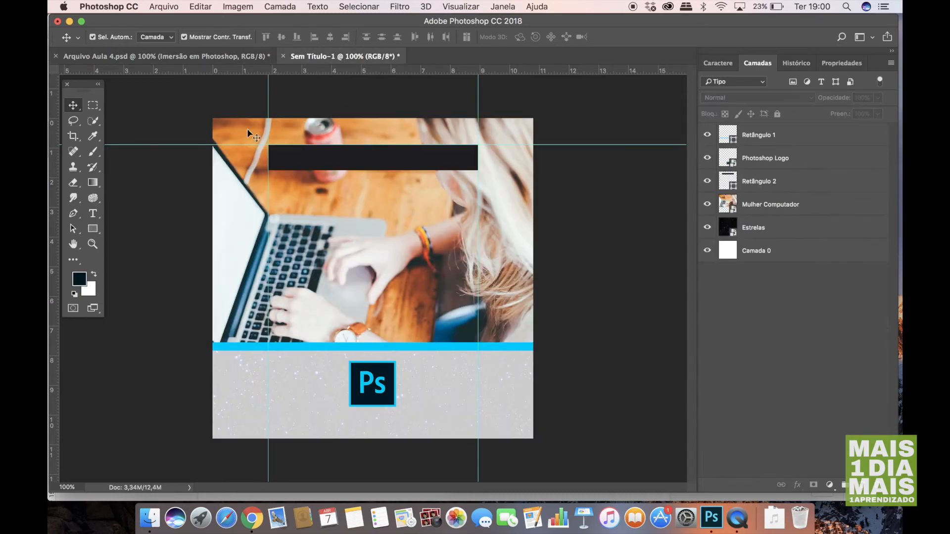
Add the text "IMERSÃO EM PHOTOSHOP" over the dark title bar in Bebas Neue Regular, 20 pt.
click(93, 214)
click(310, 158)
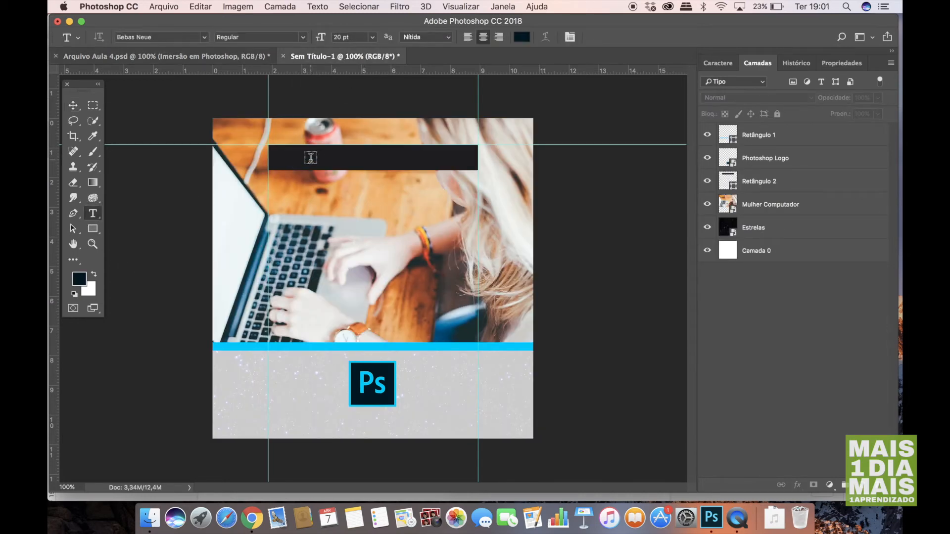
text(IMERSÃO EM P)
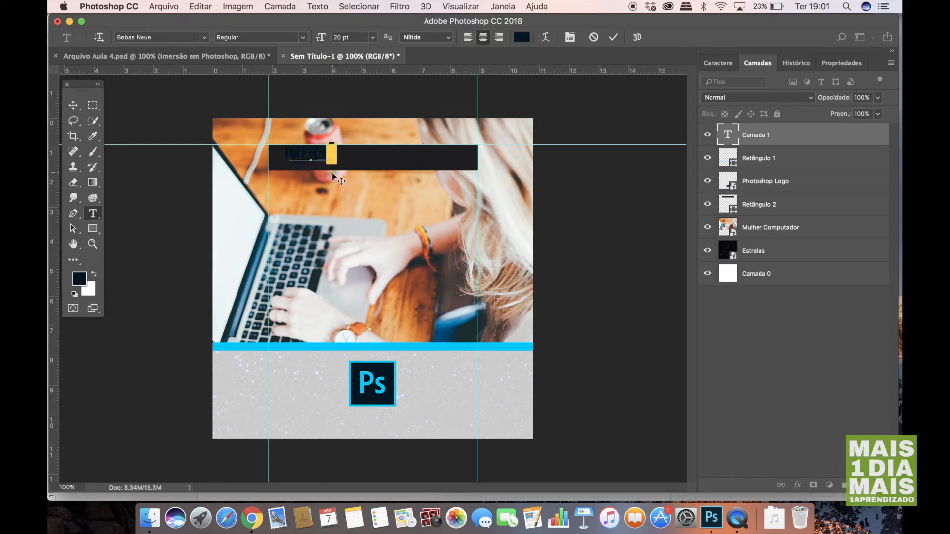
text(HOTOSHOP)
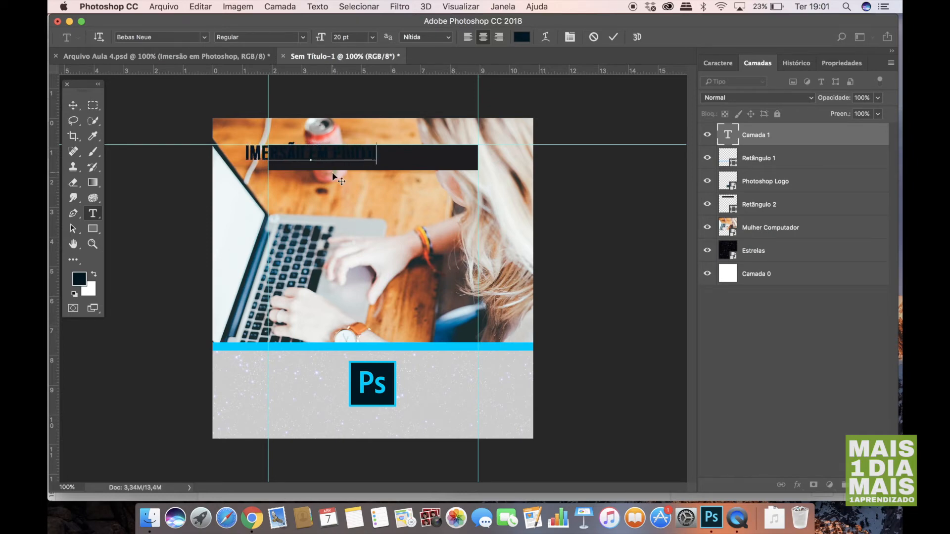
Recolor the whole title text with the light blue sampled from the Ps logo lettering.
triple_click(341, 157)
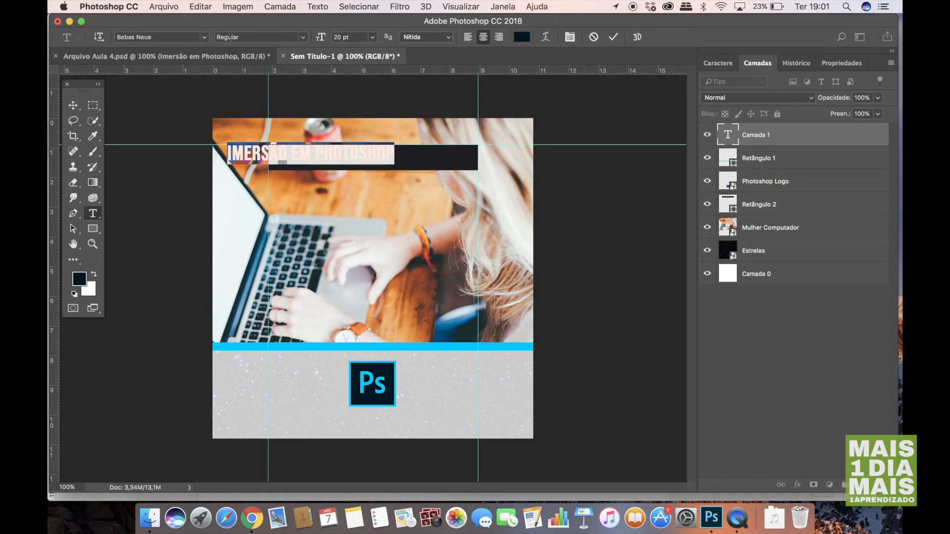
click(520, 38)
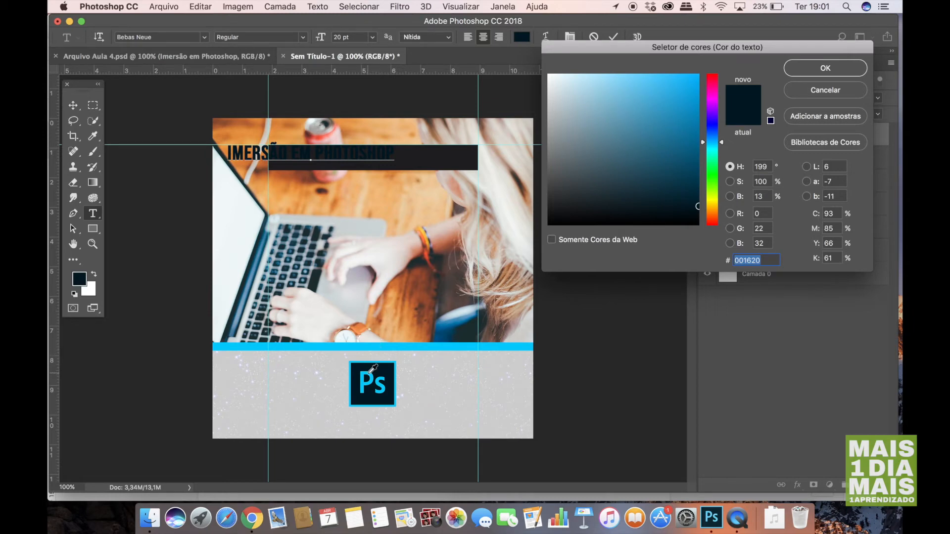
click(369, 374)
click(825, 67)
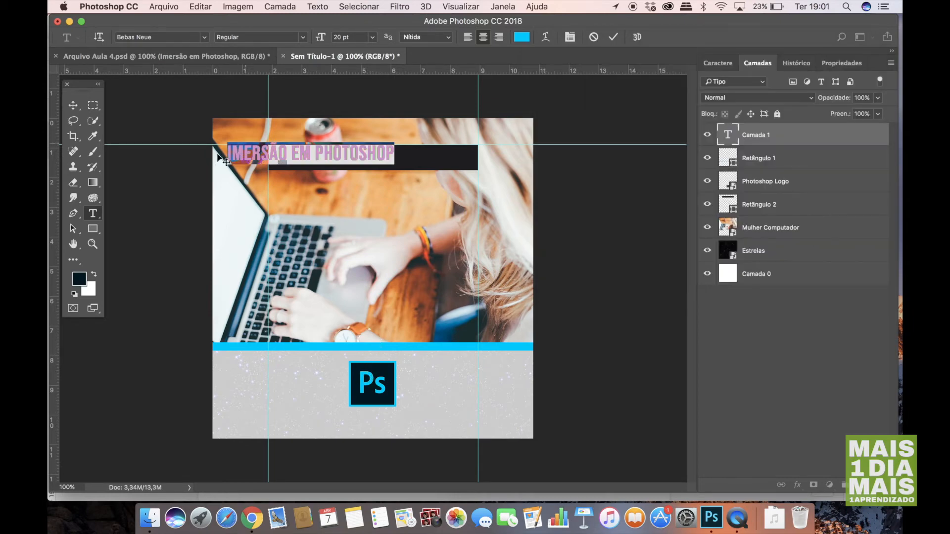
Move the title text onto the dark bar and align the two by their horizontal centers.
click(73, 105)
drag(346, 154, 400, 156)
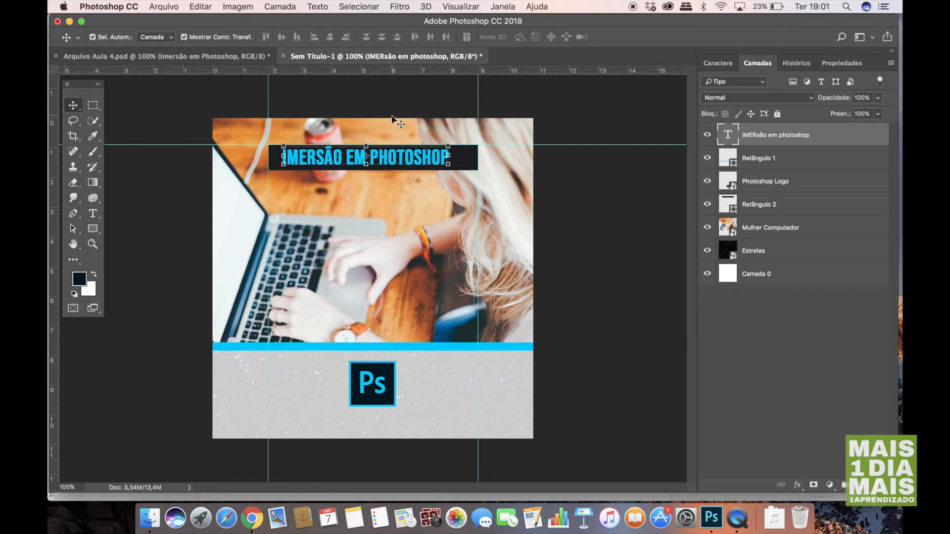
click(394, 104)
click(465, 157)
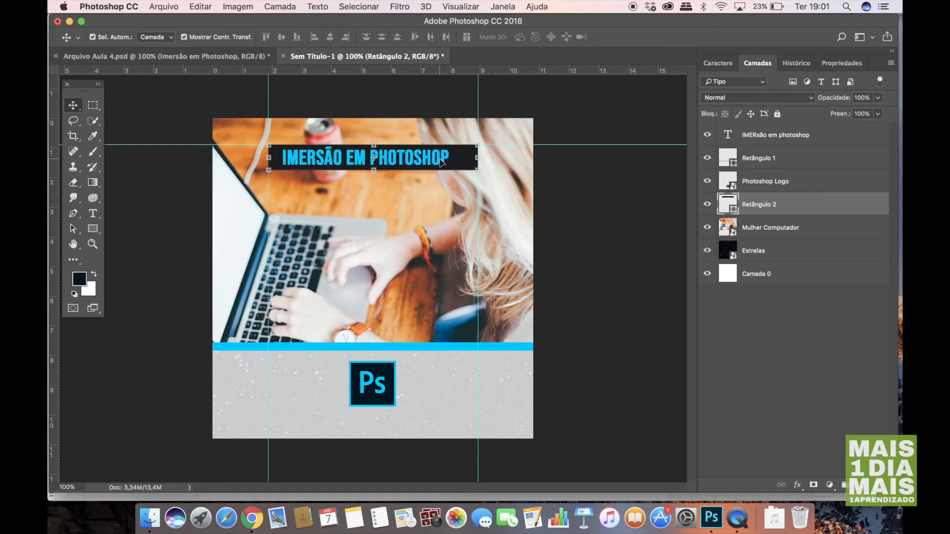
shift+click(441, 161)
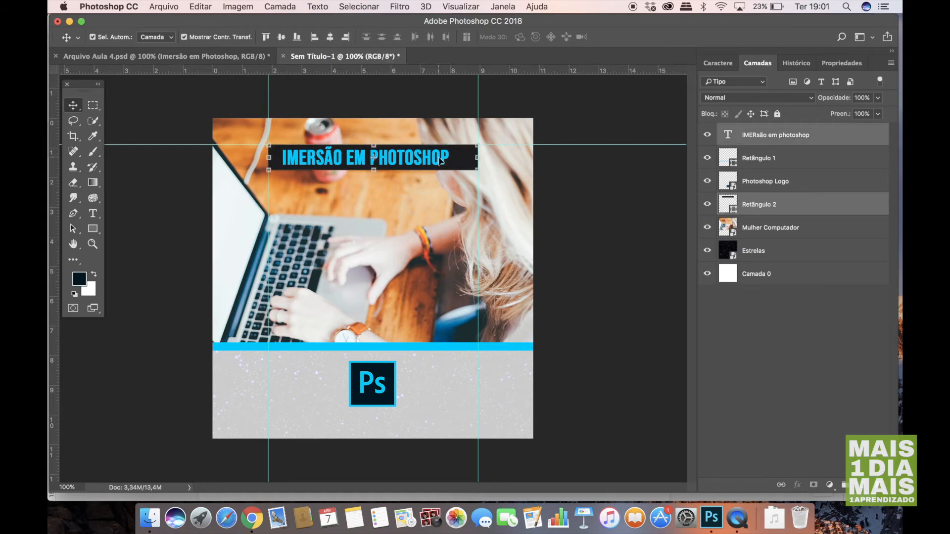
click(331, 38)
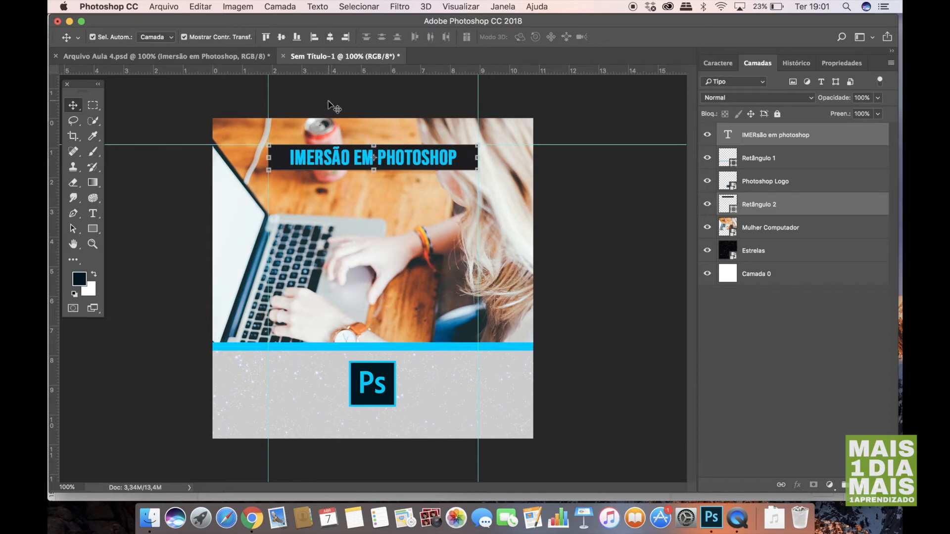
Change the title bar's fill to the dark blue 001620 sampled from the Ps logo background.
click(473, 166)
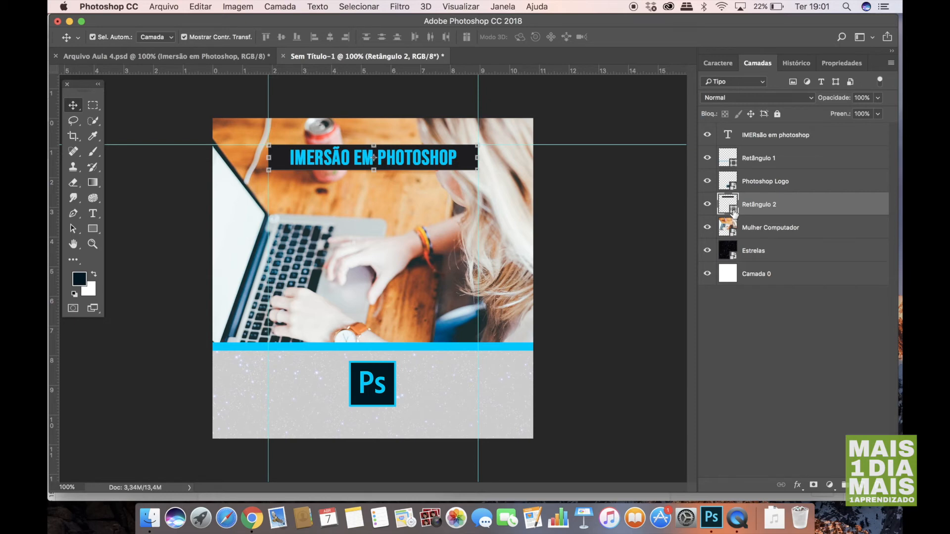
double_click(733, 212)
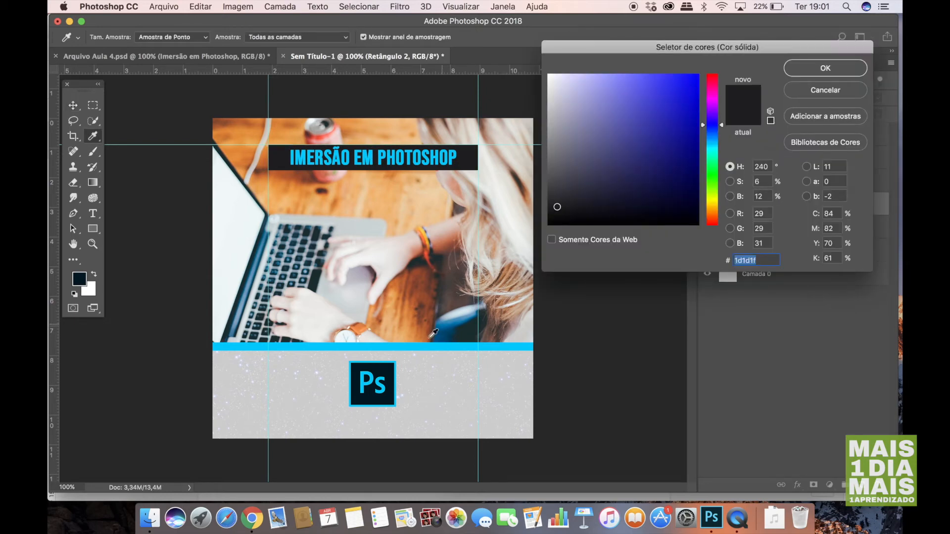
click(391, 370)
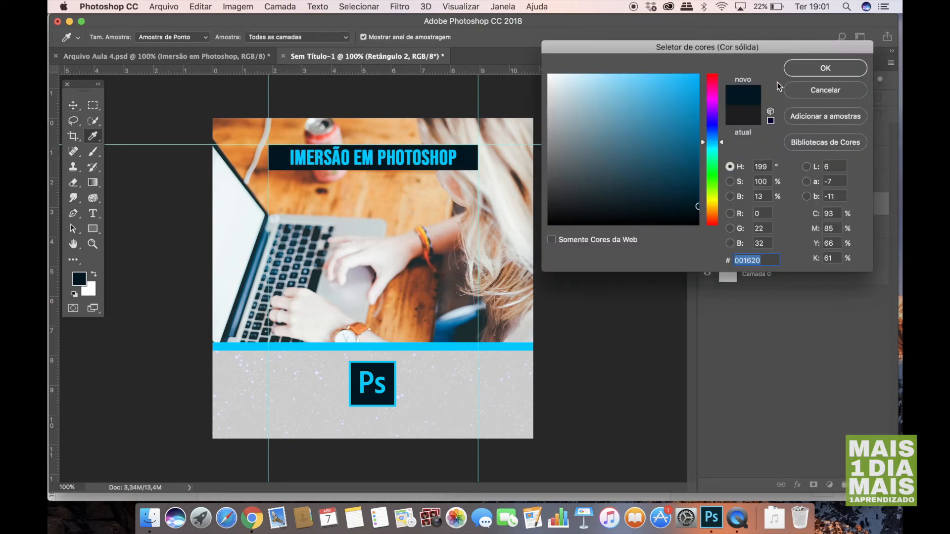
click(805, 72)
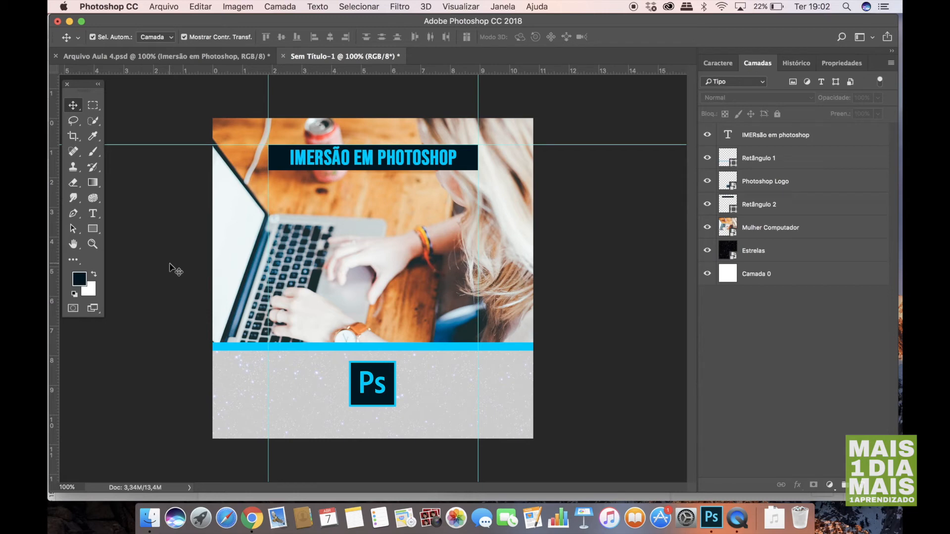
Compare the title text's size and position in the new document with the title in Arquivo Aula 4.psd.
click(165, 57)
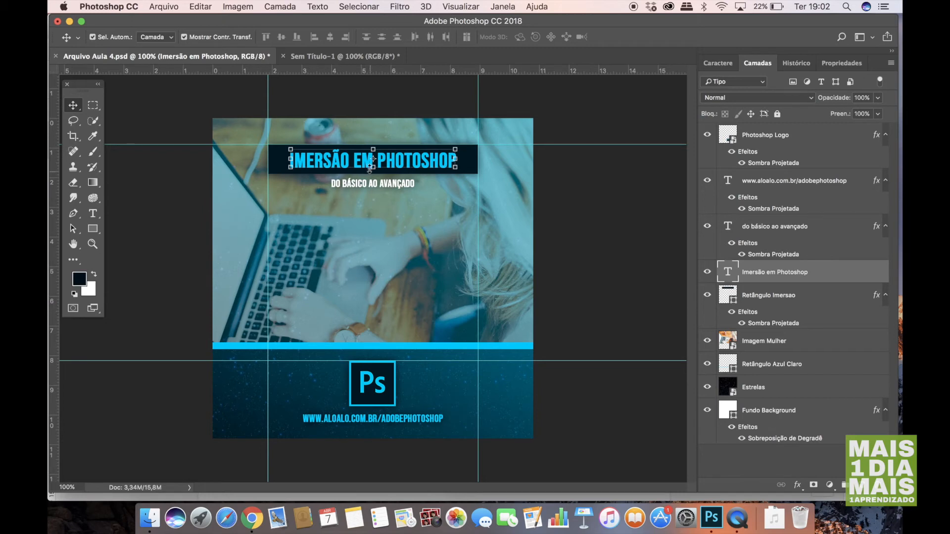
click(333, 57)
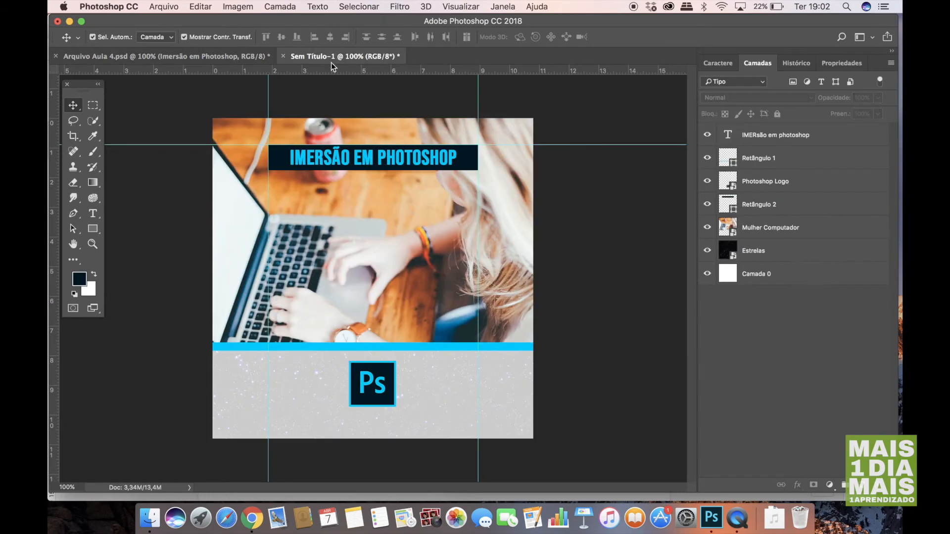
click(389, 169)
double_click(380, 162)
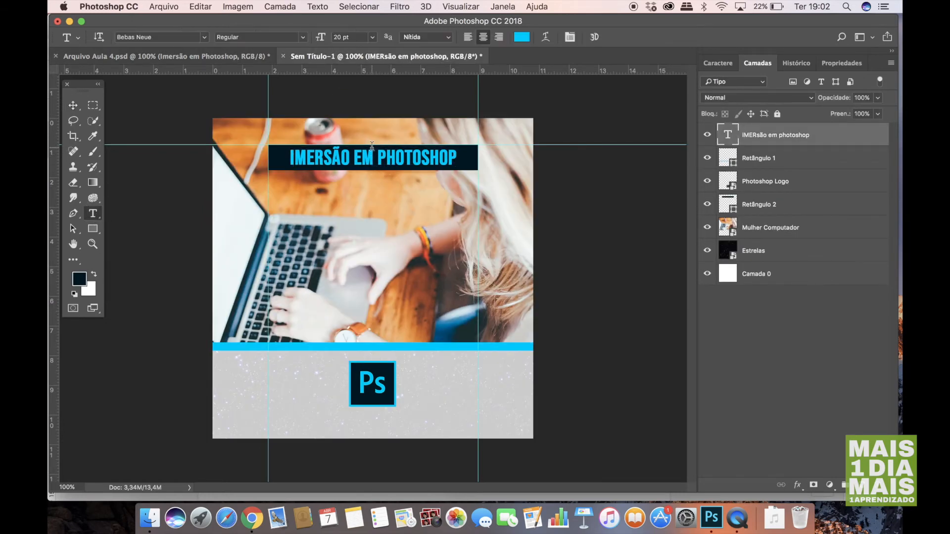
double_click(370, 149)
triple_click(370, 148)
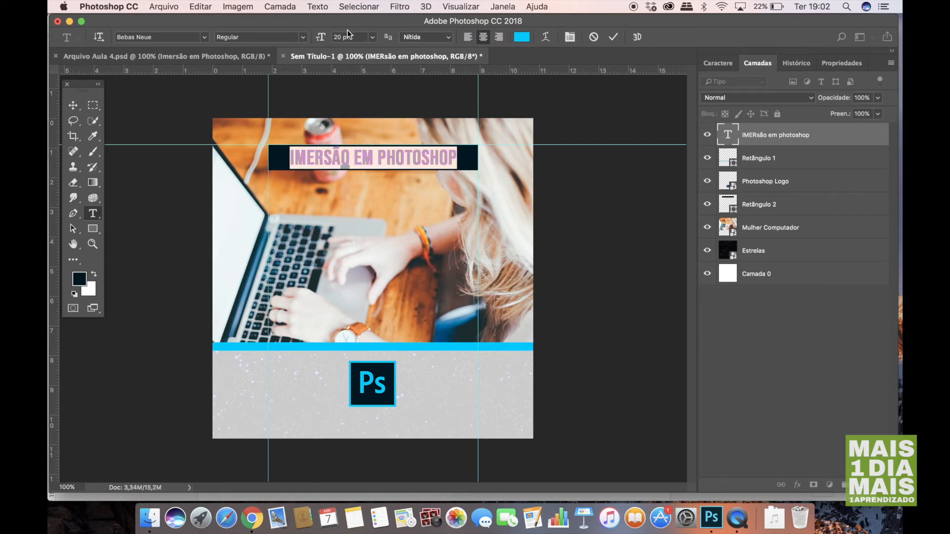
click(73, 106)
click(180, 62)
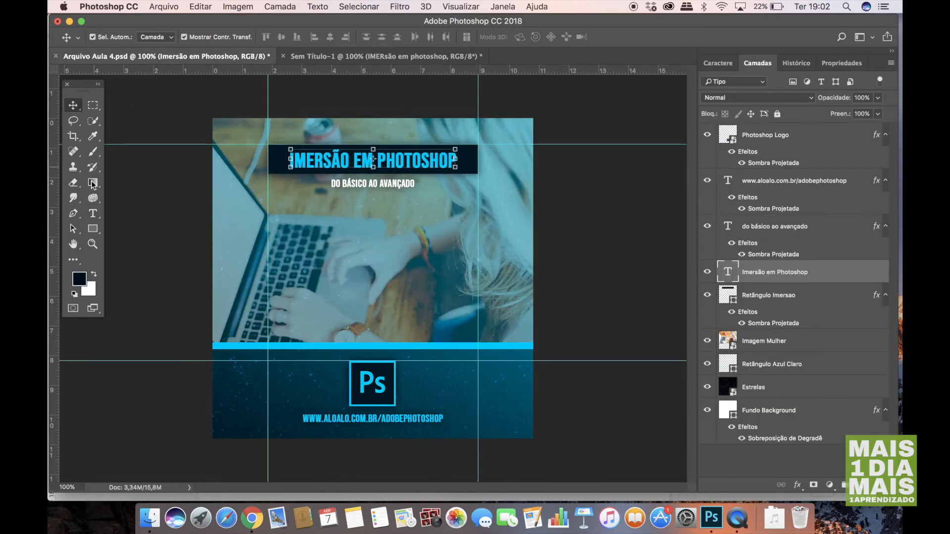
click(93, 214)
double_click(341, 160)
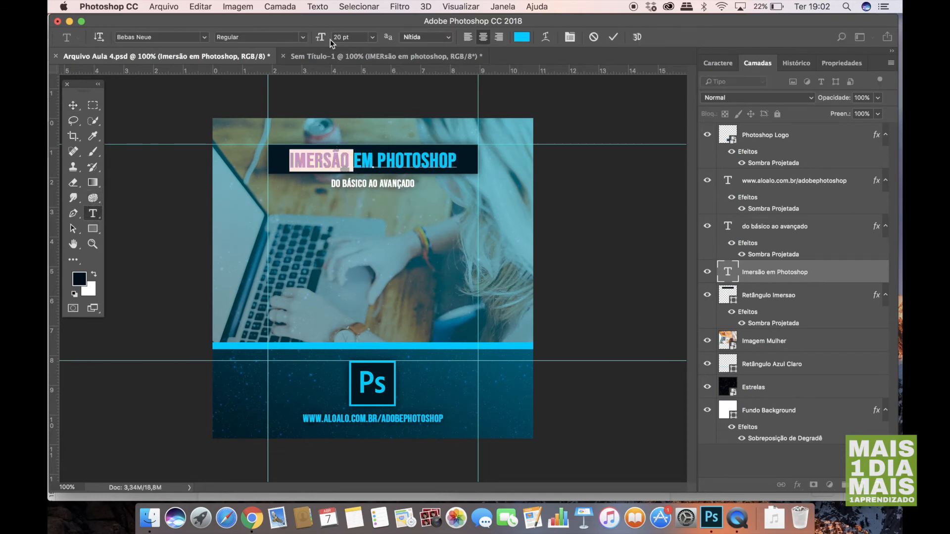
click(73, 106)
Check the font size and color of the "do básico ao avançado" subtitle in Arquivo Aula 4.psd, and return to the new document.
click(399, 184)
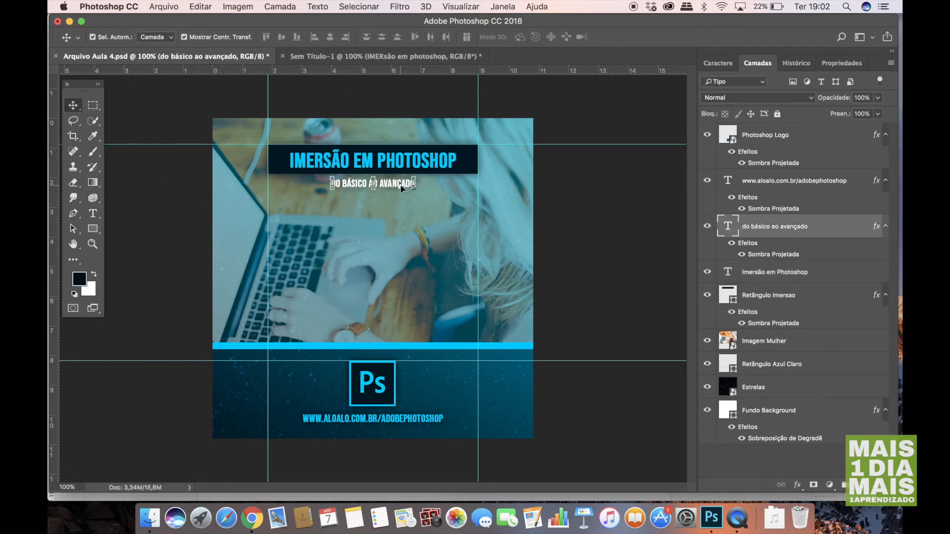
click(93, 213)
triple_click(364, 183)
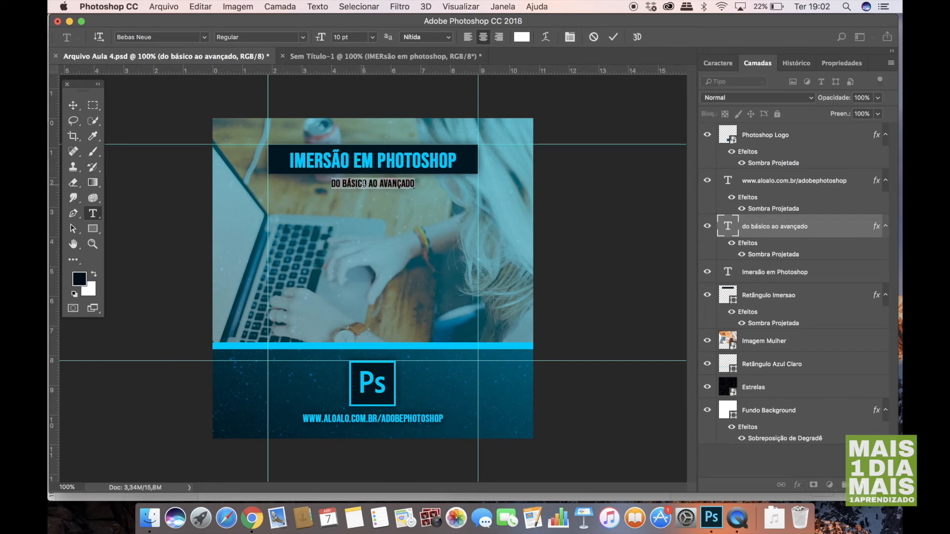
click(73, 105)
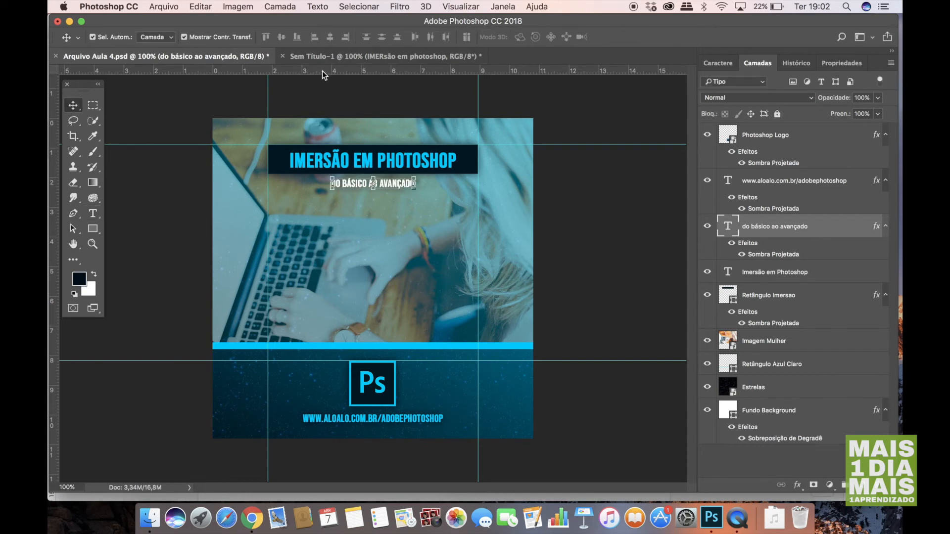
click(331, 57)
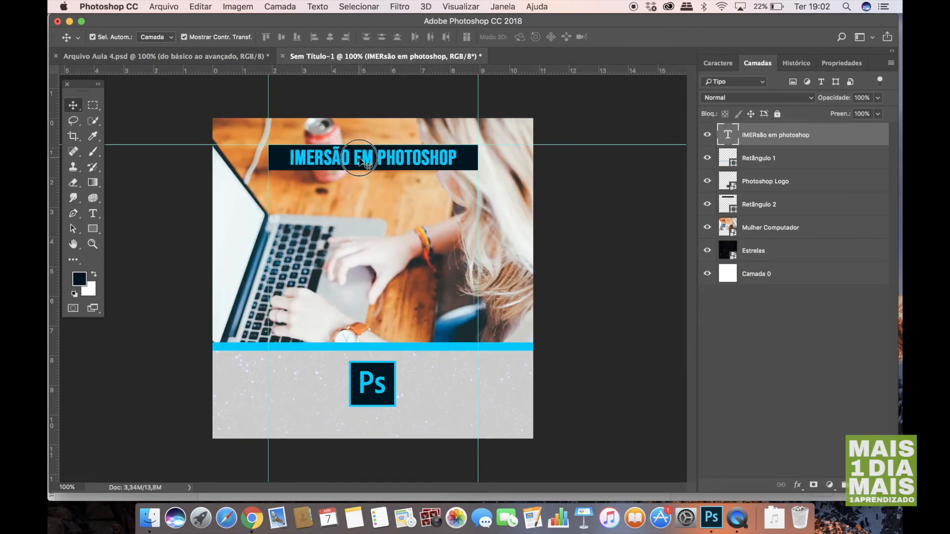
key(super+c)
key(super+v)
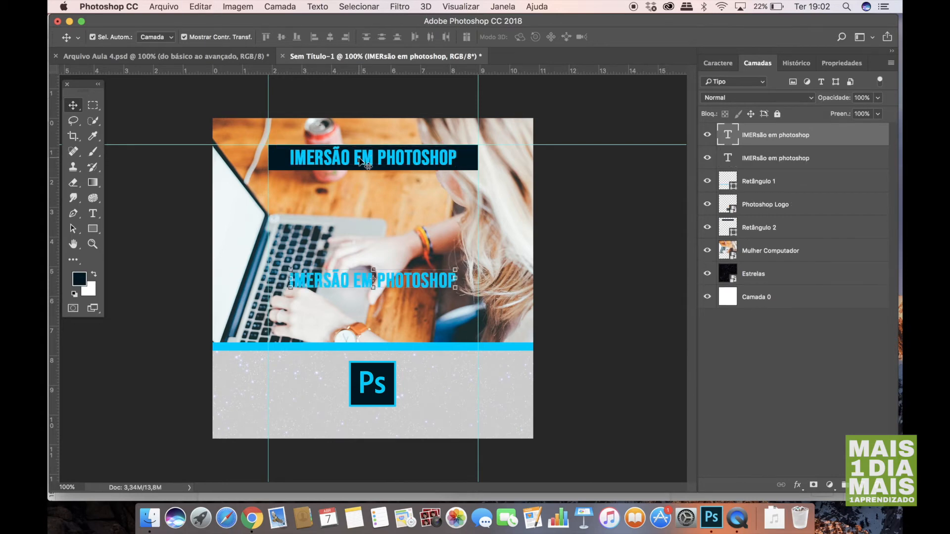
drag(408, 289, 404, 193)
key(Delete)
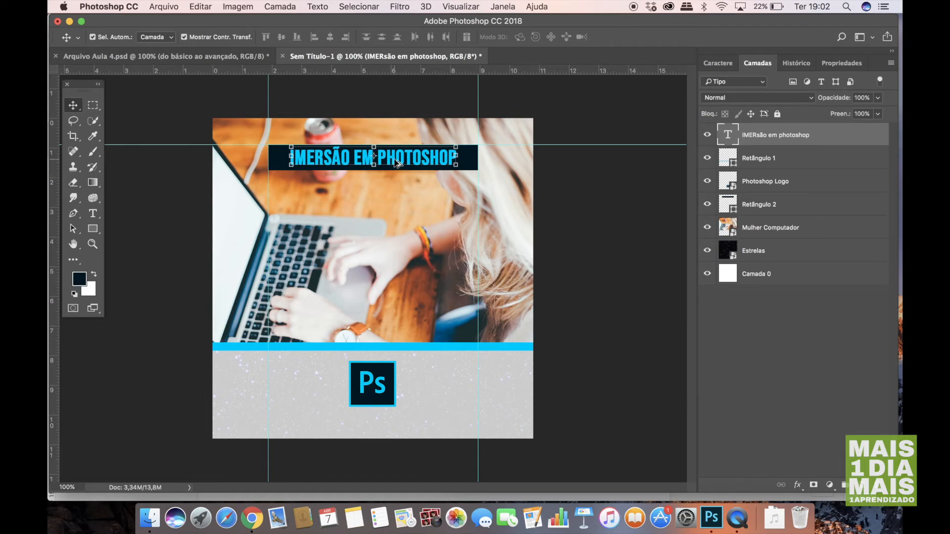
Duplicate the title text just below the title bar and set the copy's font size to 10 pt.
drag(398, 163, 391, 183)
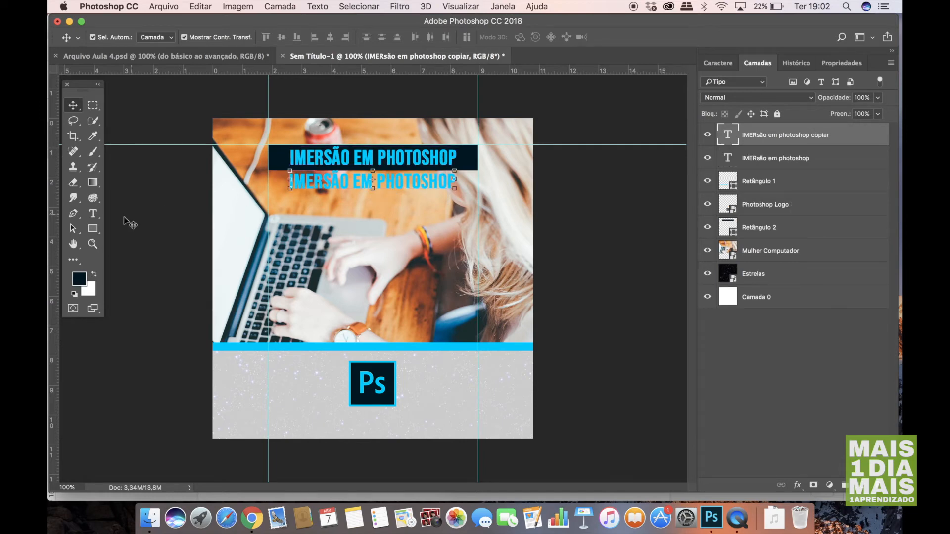
key(t)
triple_click(363, 183)
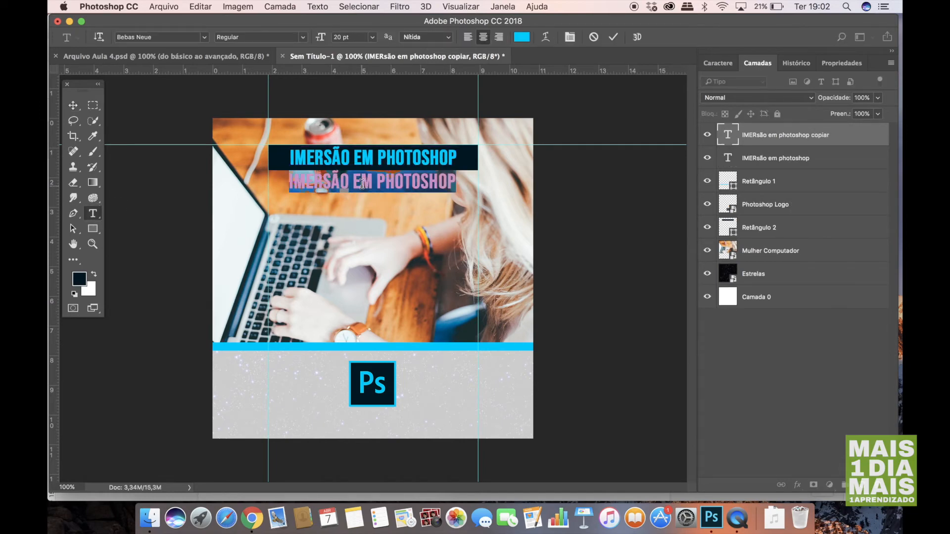
click(352, 38)
text(10)
key(Return)
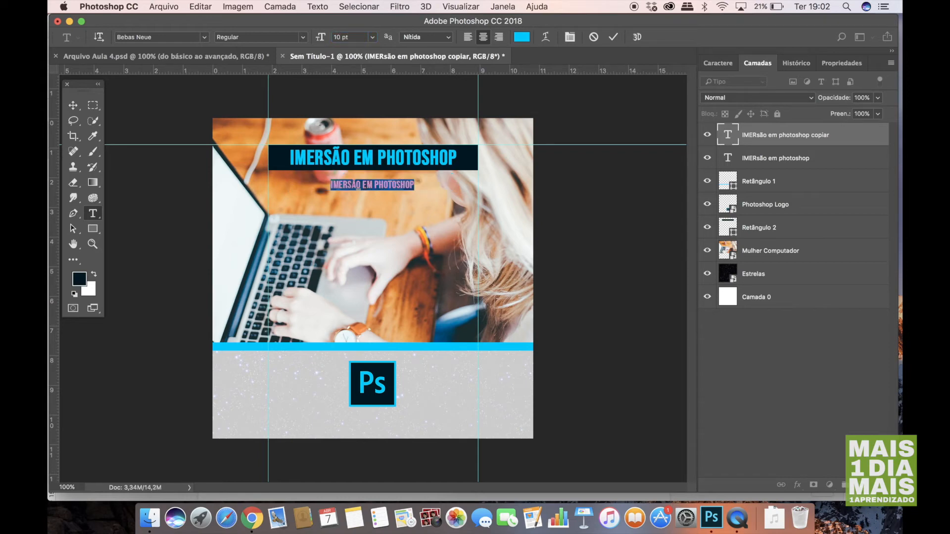
Change the color of the small text copy below the title bar to white.
click(521, 37)
click(549, 75)
click(825, 68)
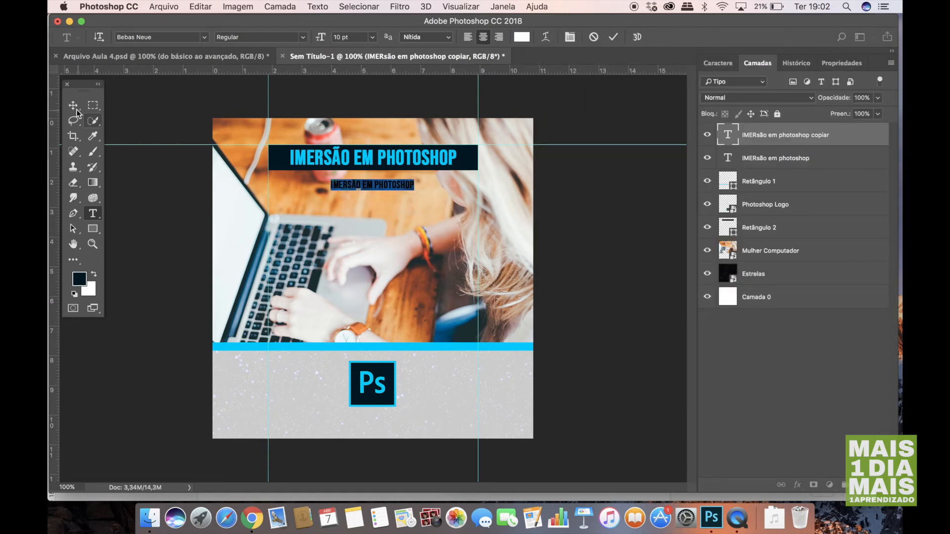
click(73, 105)
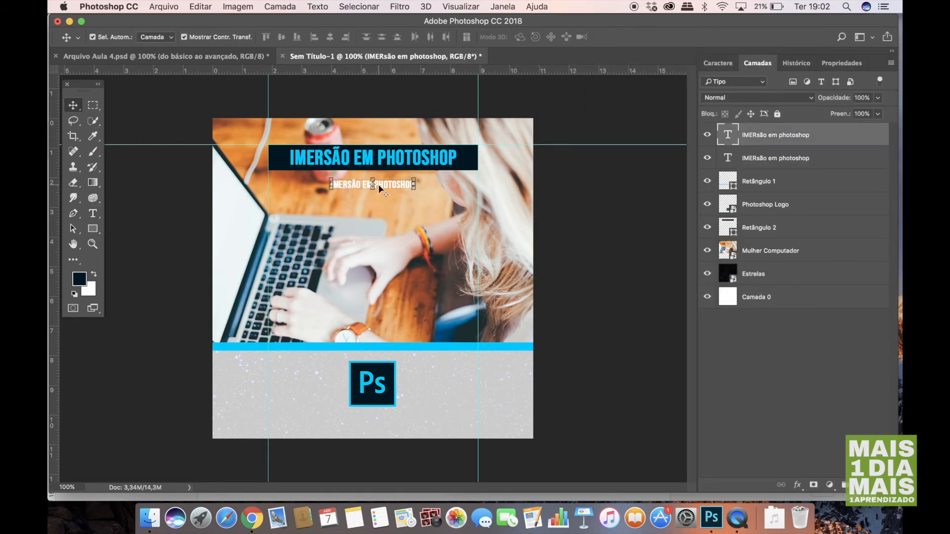
Compare with the subtitle position in Arquivo Aula 4.psd and move the small white text up closer to the title bar.
click(200, 56)
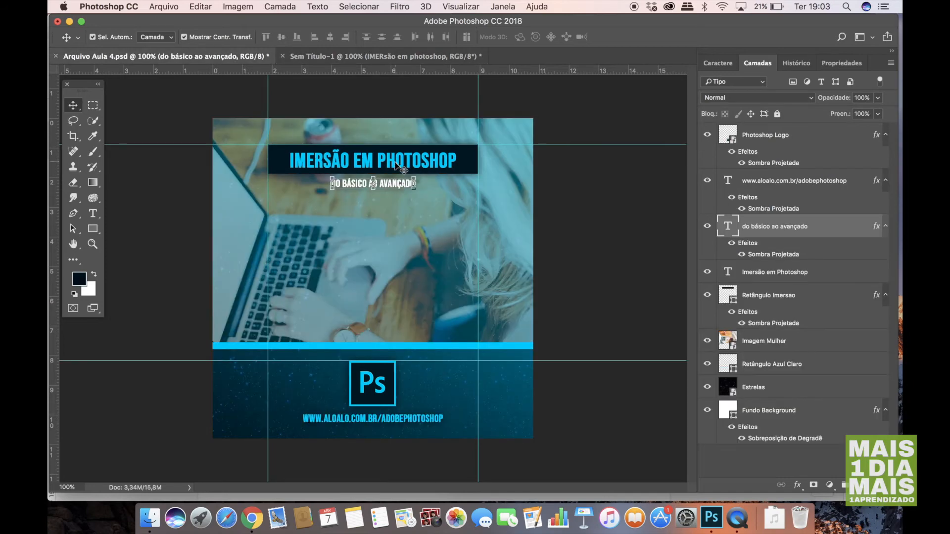
click(353, 53)
drag(355, 183, 356, 180)
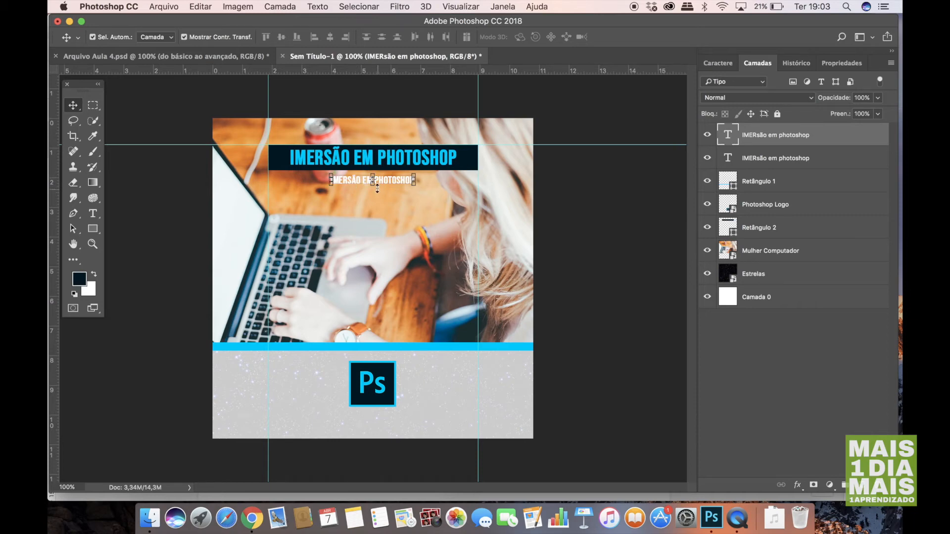
mouse_move(382, 183)
mouse_down()
mouse_move(395, 181)
mouse_move(387, 180)
mouse_up()
click(194, 187)
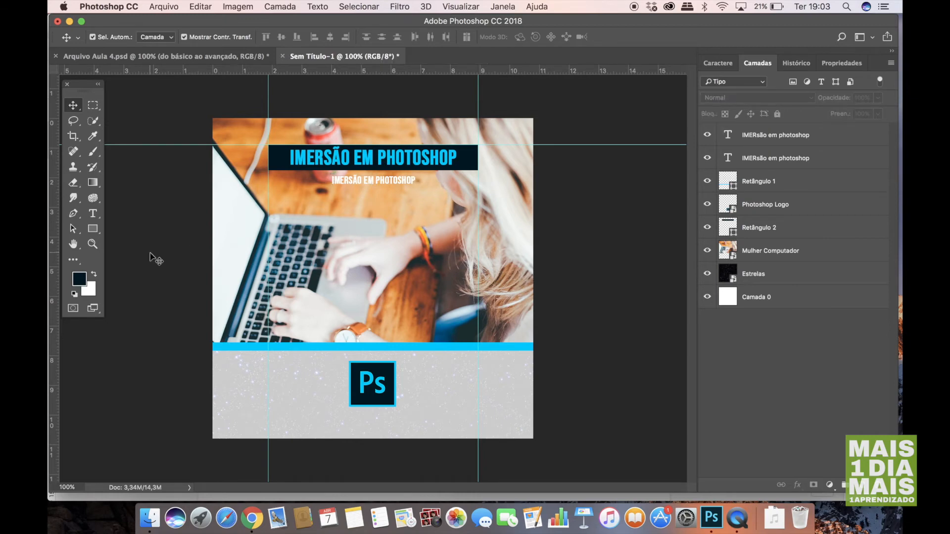
Check the position of the website text in Arquivo Aula 4.psd and return to the new document.
click(205, 58)
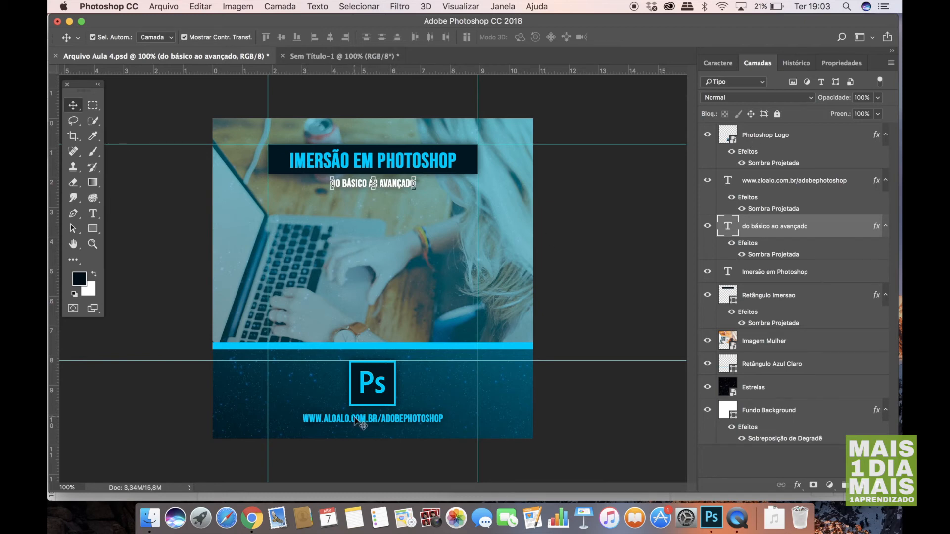
click(316, 56)
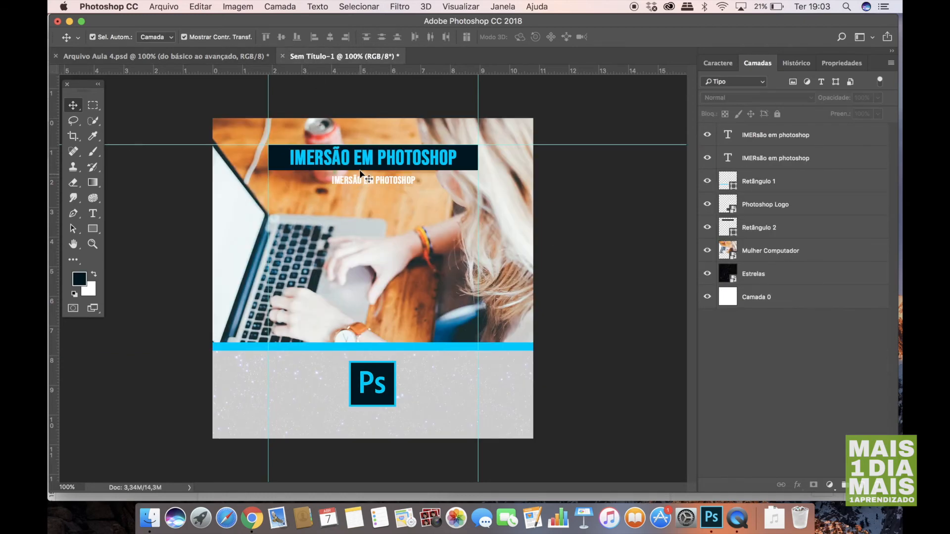
click(375, 182)
drag(390, 180, 390, 366)
key(super+z)
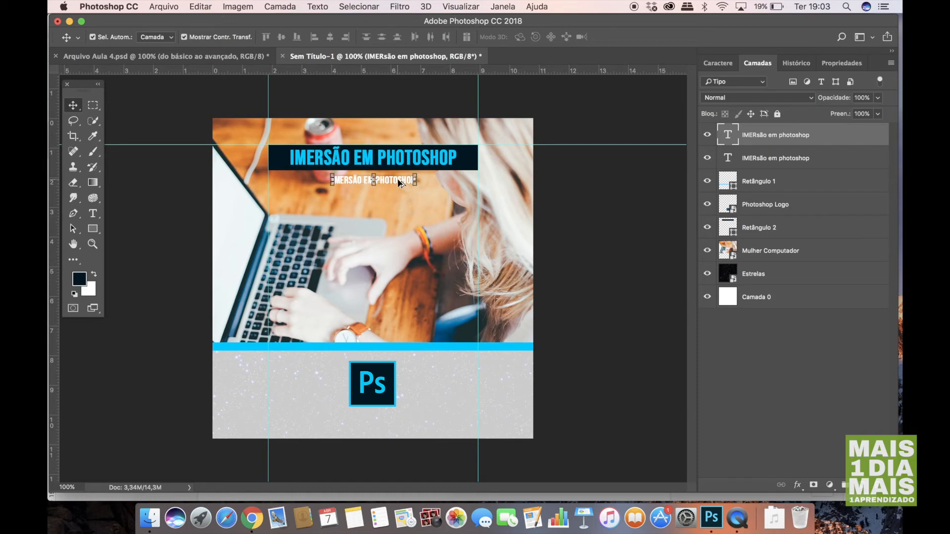
click(625, 248)
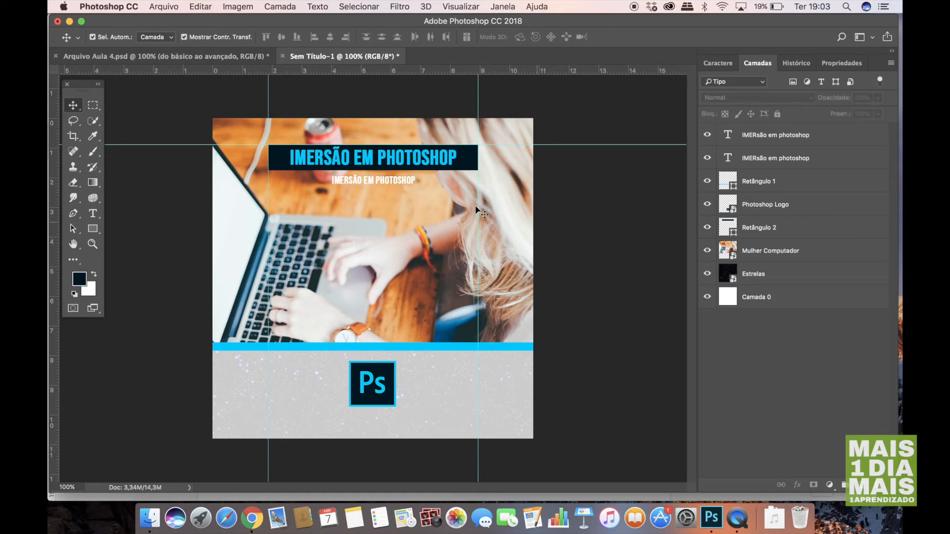
Duplicate the small white text about 7.97 cm straight down, placing the copy just below the Photoshop logo.
click(395, 178)
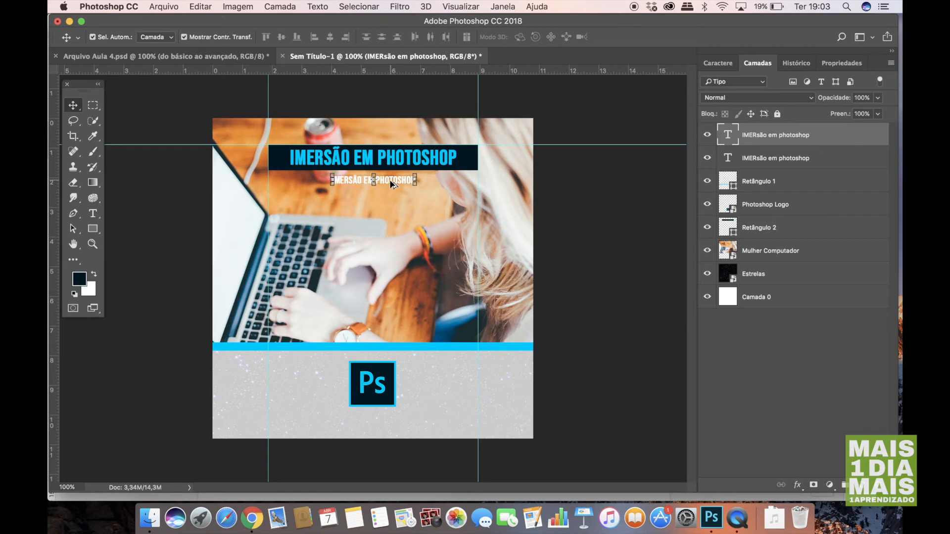
drag(392, 184, 393, 415)
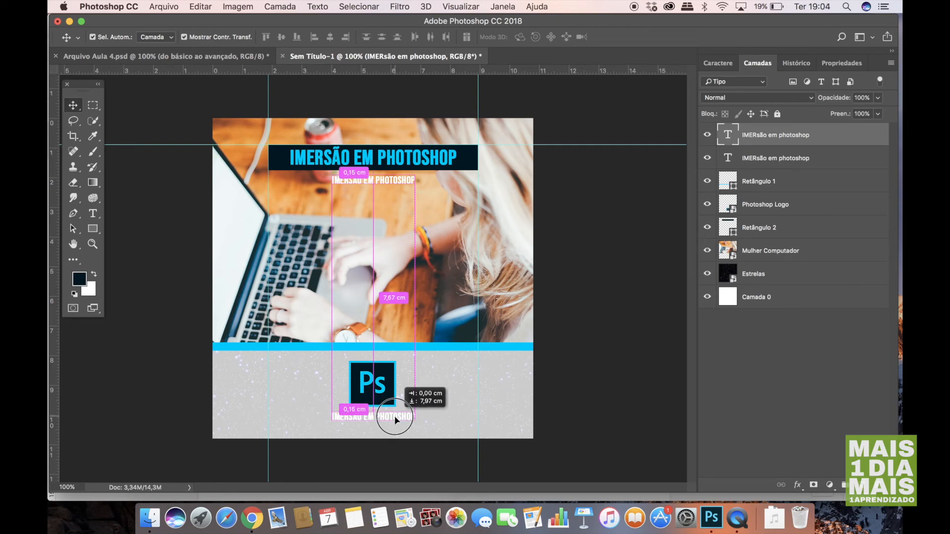
drag(394, 415, 394, 416)
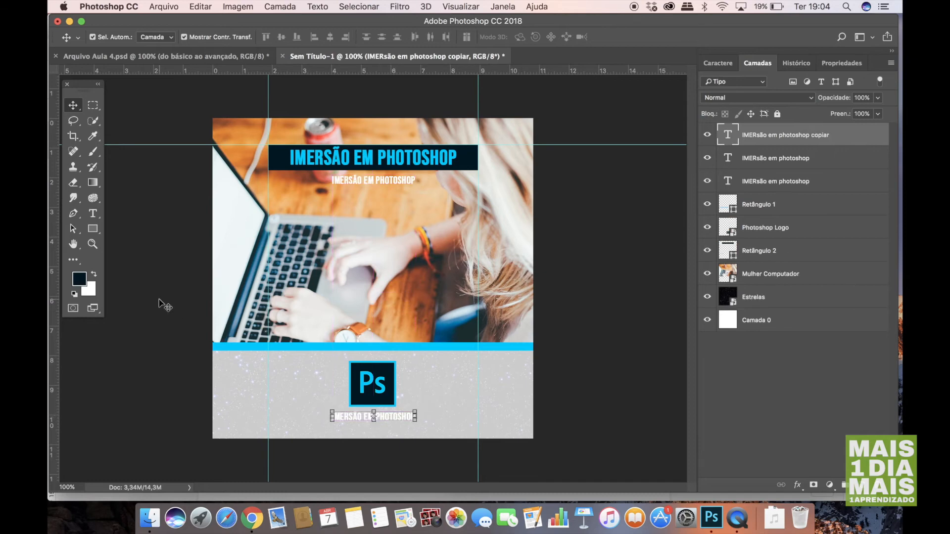
click(93, 216)
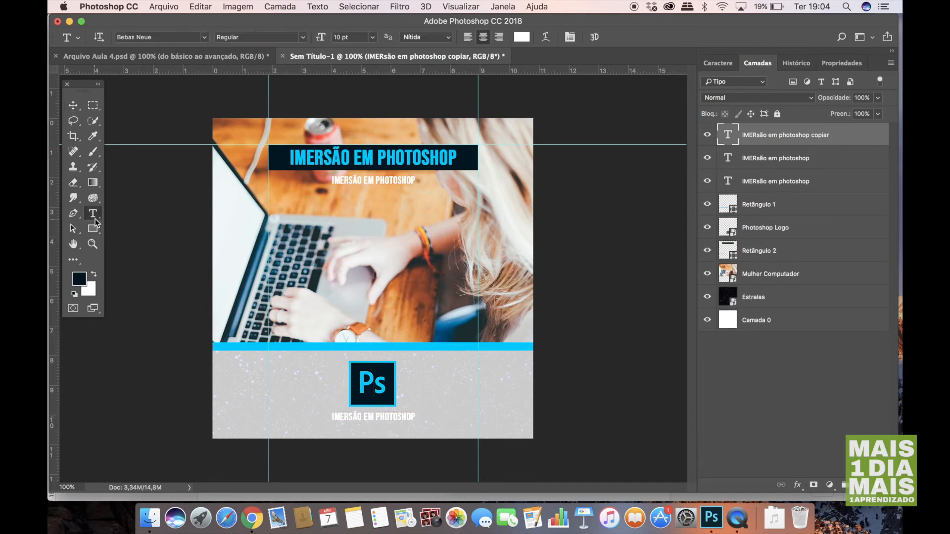
triple_click(384, 416)
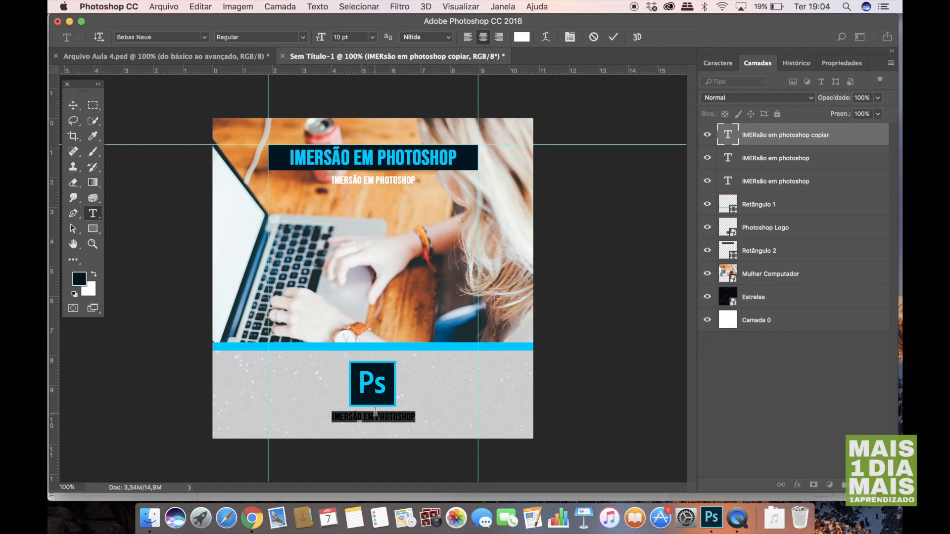
text(www.abdalo.c)
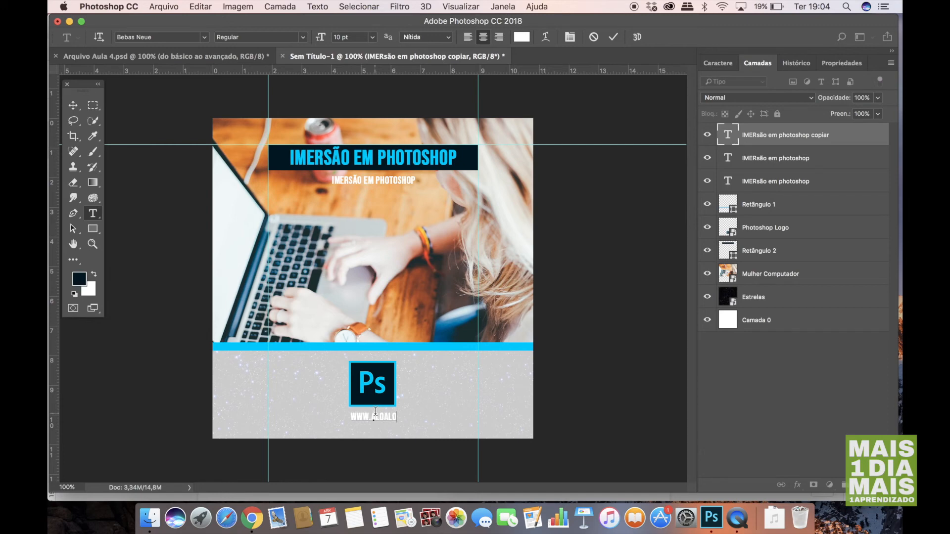
text(om.br/adobe)
click(216, 61)
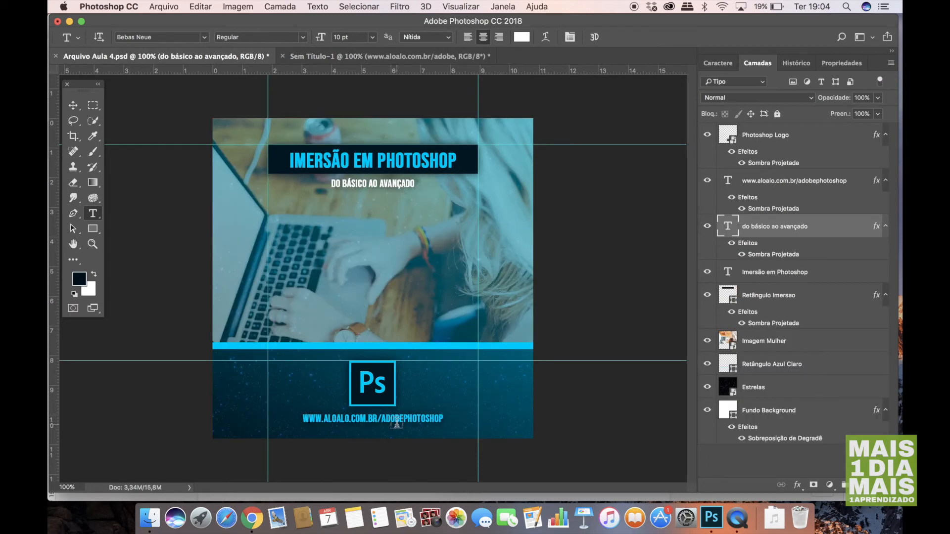
click(331, 51)
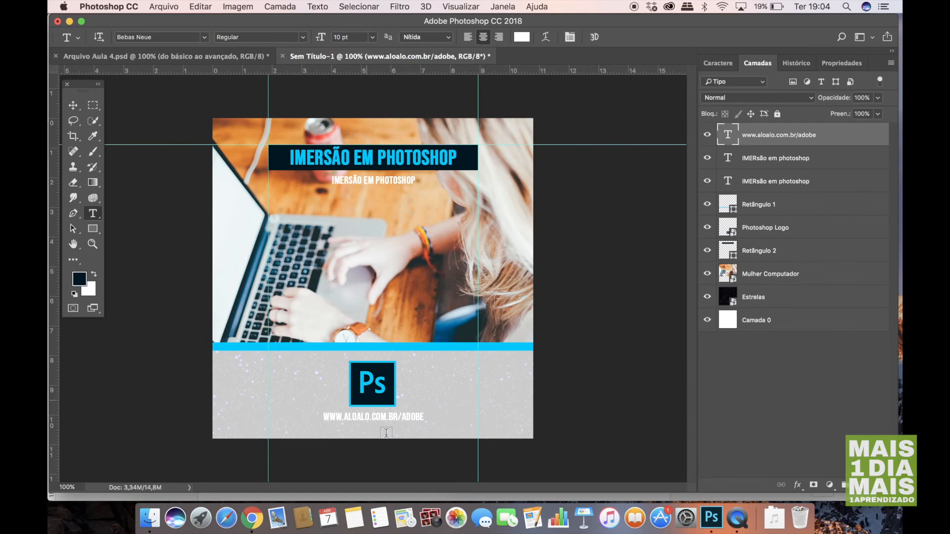
click(409, 417)
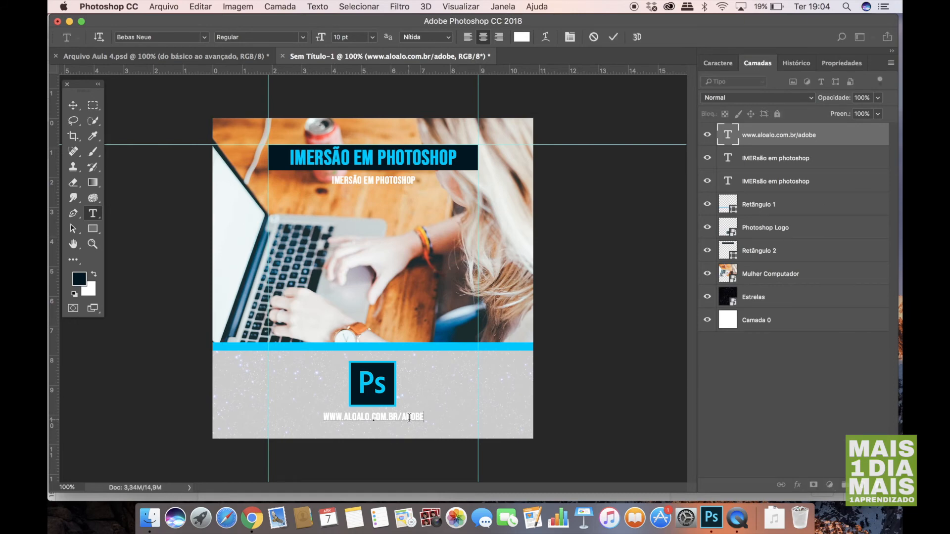
text(photoshop)
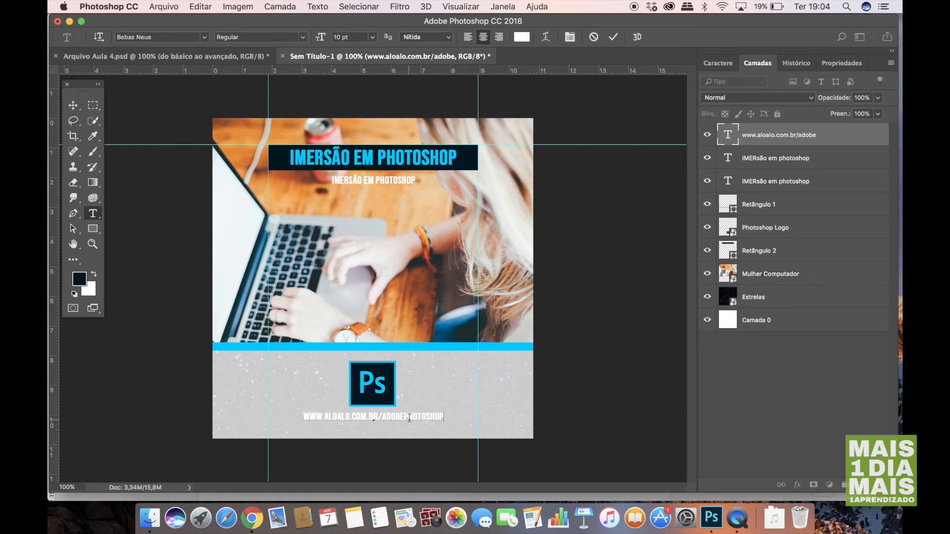
Align the horizontal centers of the Photoshop logo and the website text, and deselect the layers.
click(73, 105)
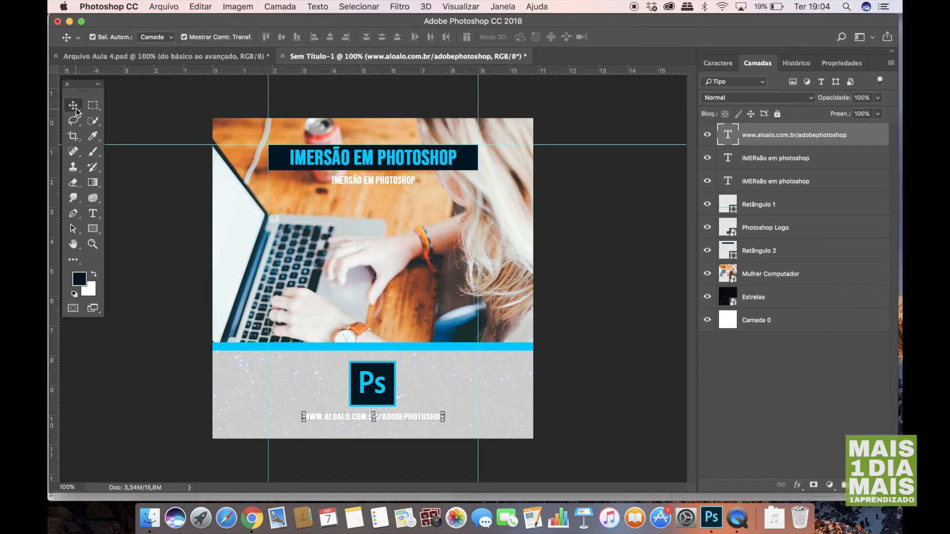
click(377, 383)
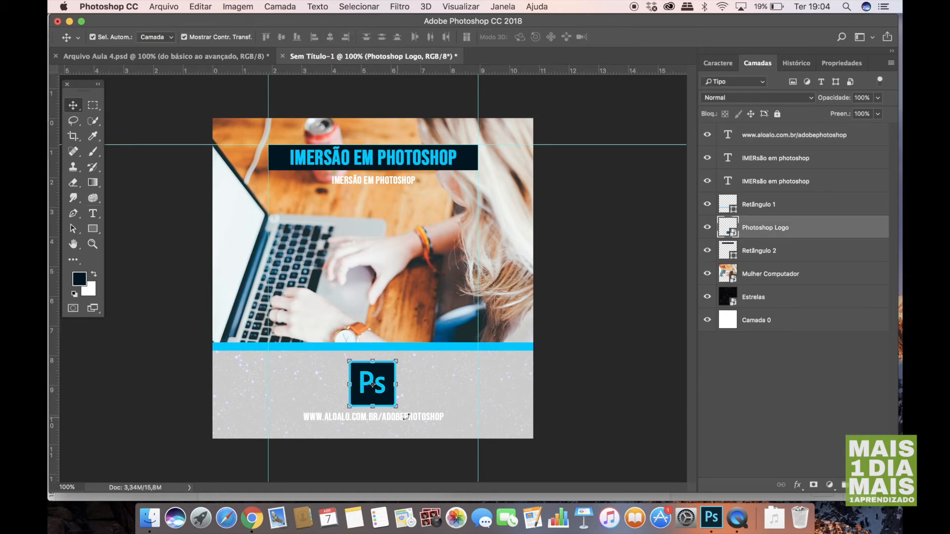
shift+click(424, 418)
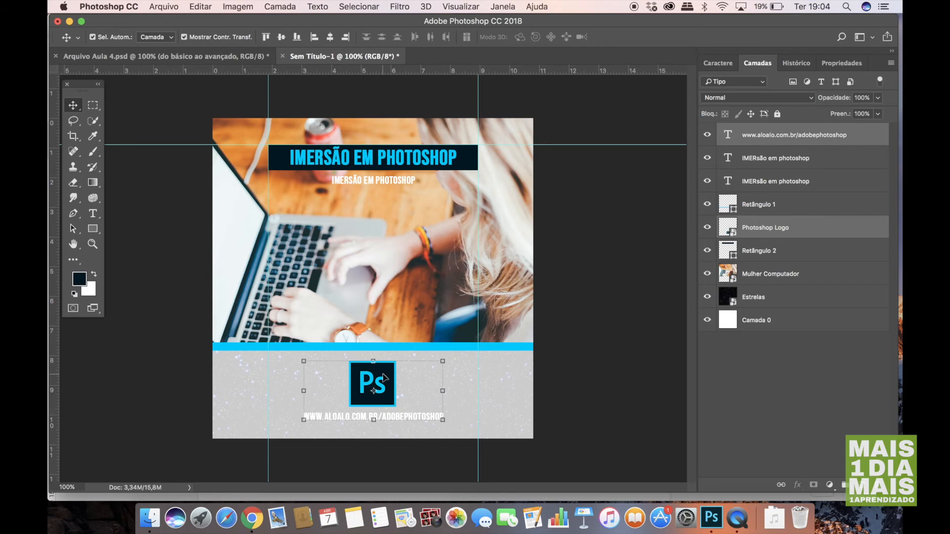
click(330, 40)
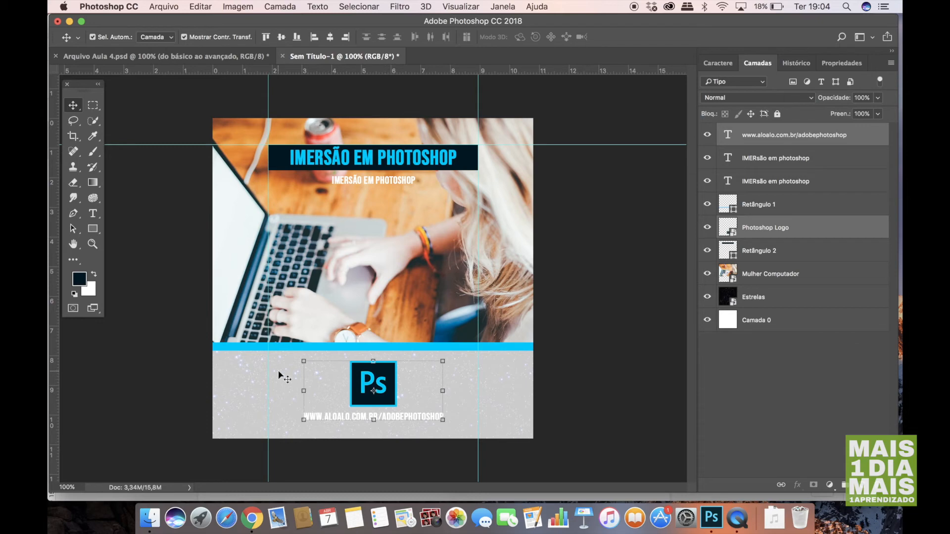
click(197, 342)
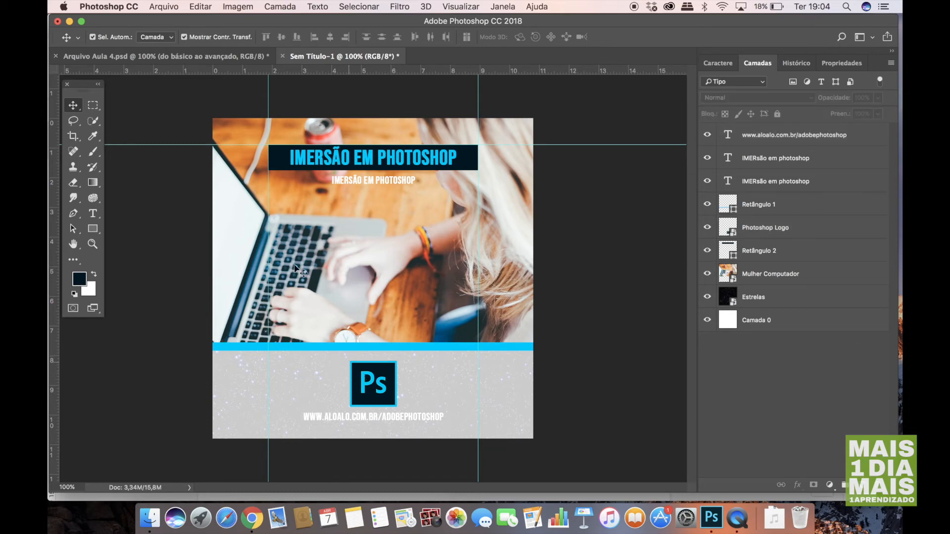
Inspect the title rectangle and its layer effects in Arquivo Aula 4.psd, and return to the new document.
click(194, 60)
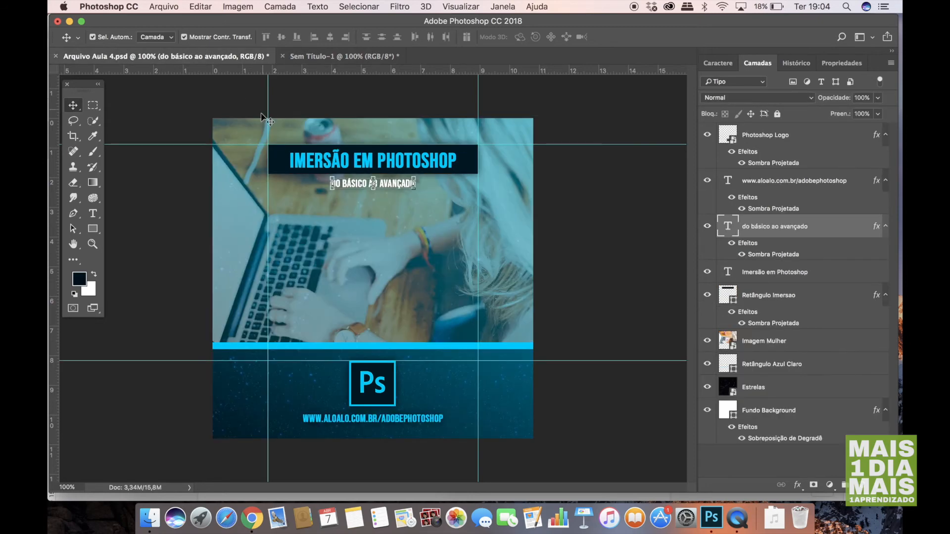
click(184, 262)
click(274, 166)
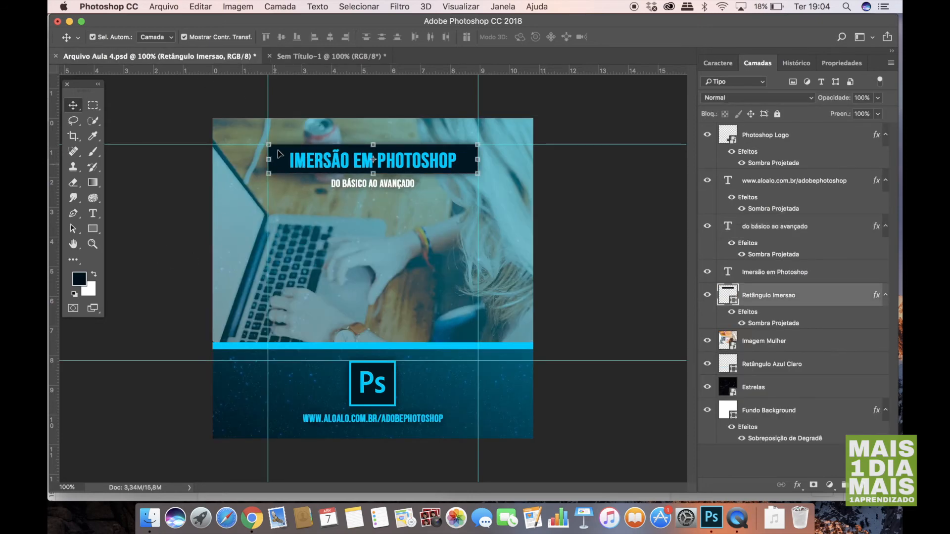
click(289, 57)
Add a drop shadow to the dark title bar with 74% opacity, 12 px distance and 35 px size.
click(280, 159)
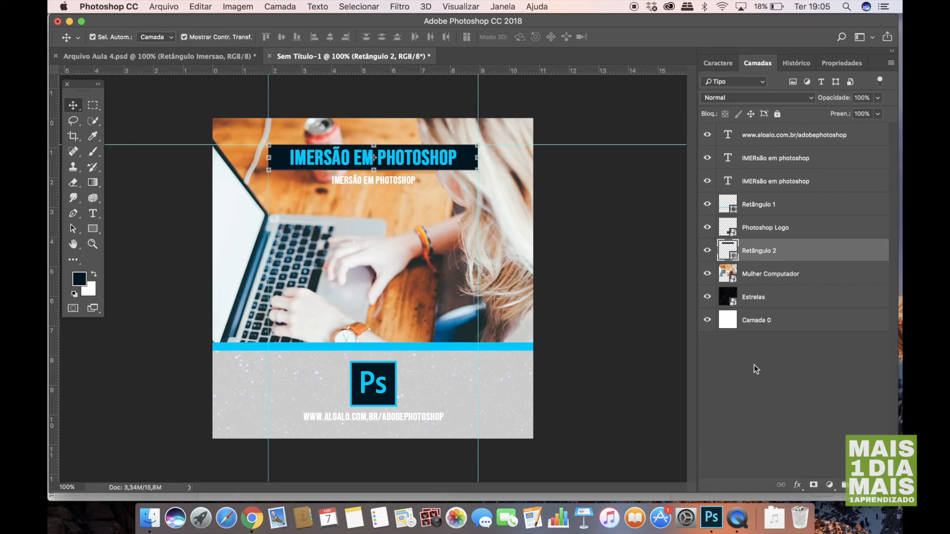
click(798, 486)
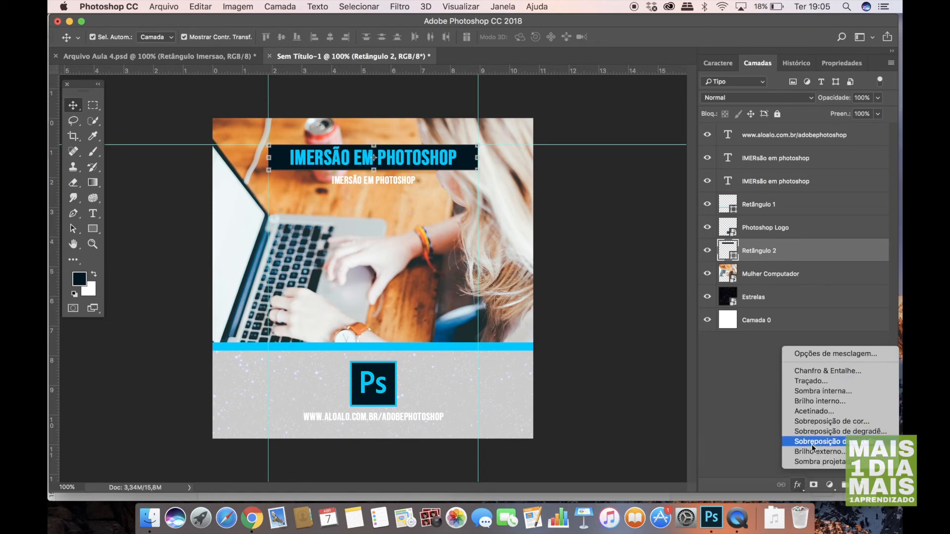
click(812, 461)
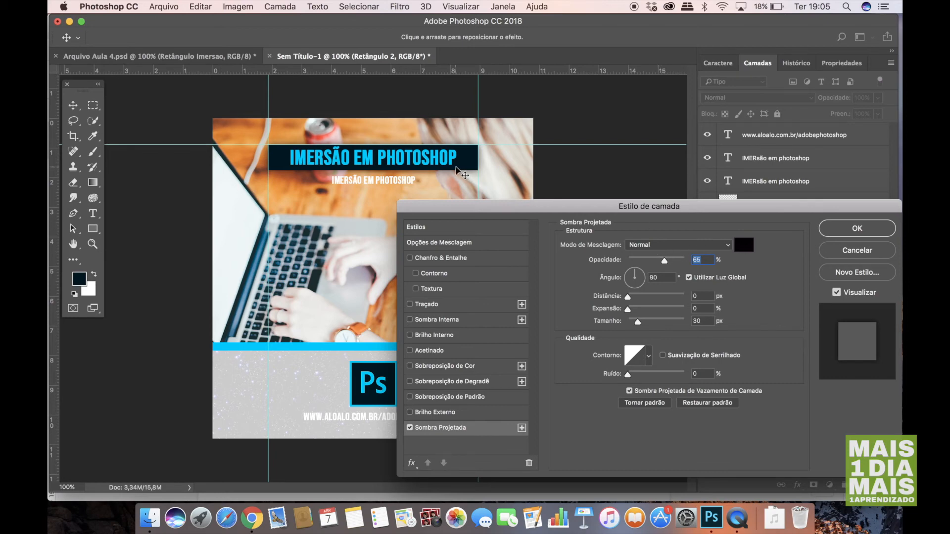
mouse_move(666, 265)
mouse_down()
mouse_move(629, 262)
mouse_move(680, 264)
mouse_move(624, 265)
mouse_move(689, 266)
mouse_move(673, 266)
mouse_up()
drag(628, 298, 639, 322)
drag(672, 261, 670, 262)
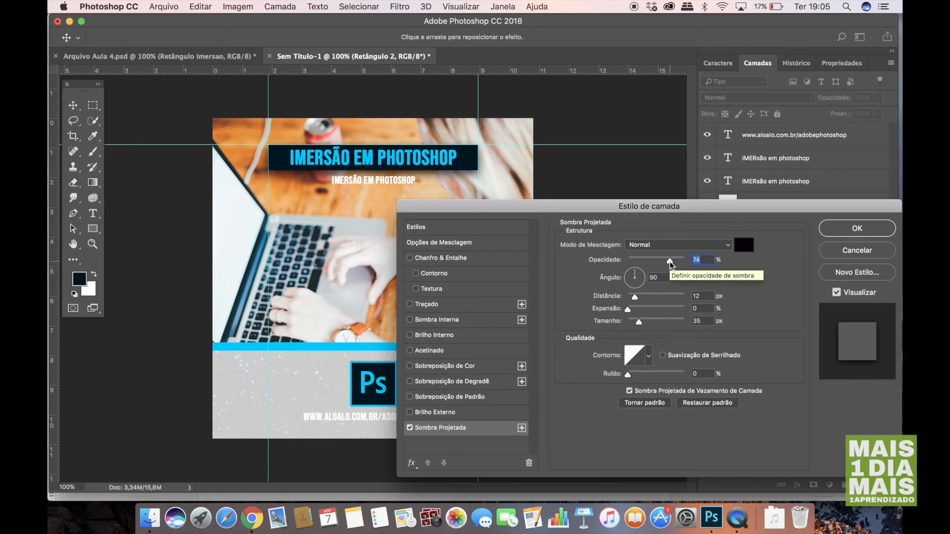
click(836, 230)
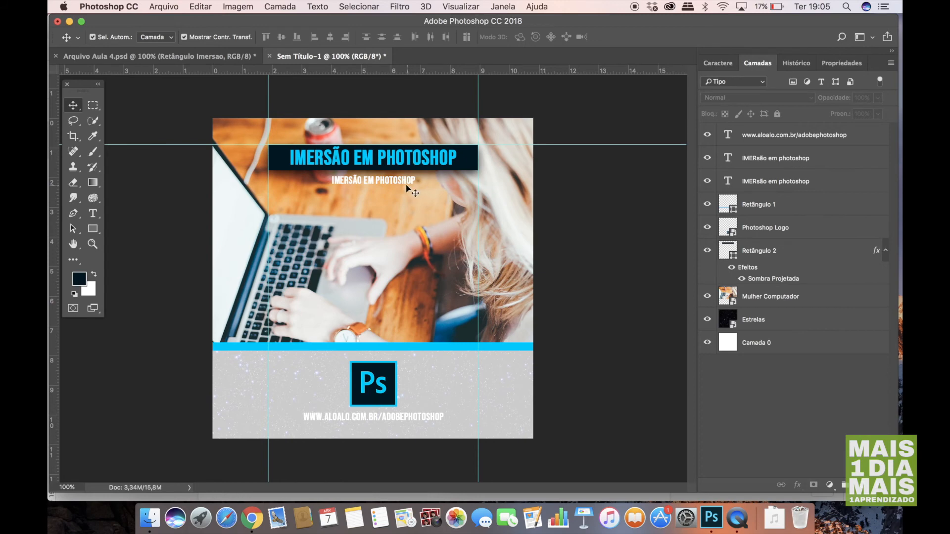
Replace the small white text below the title bar with "do básico ao avançado", checking the wording against Arquivo Aula 4.psd.
click(406, 183)
click(219, 53)
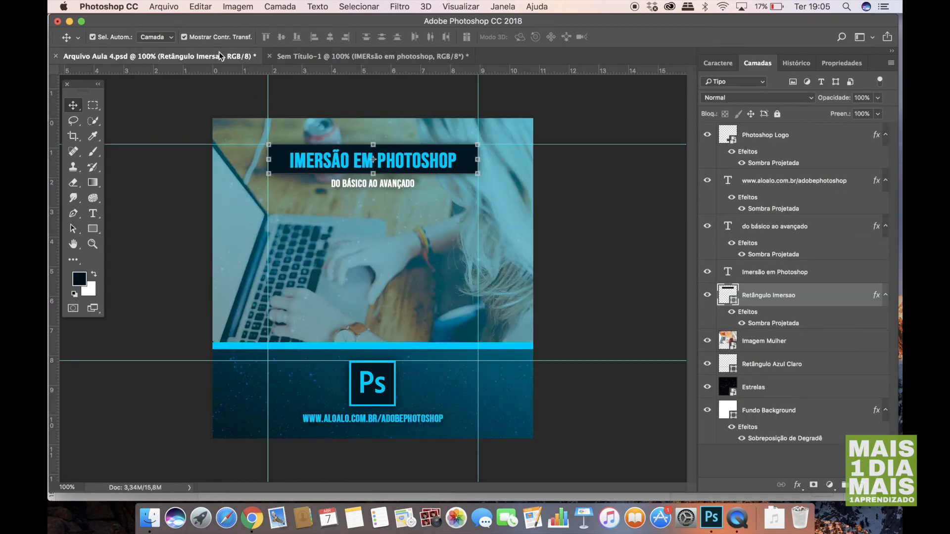
click(319, 56)
click(93, 214)
triple_click(358, 181)
text(O BÁ)
key(BackSpace)
key(BackSpace)
key(BackSpace)
text(B)
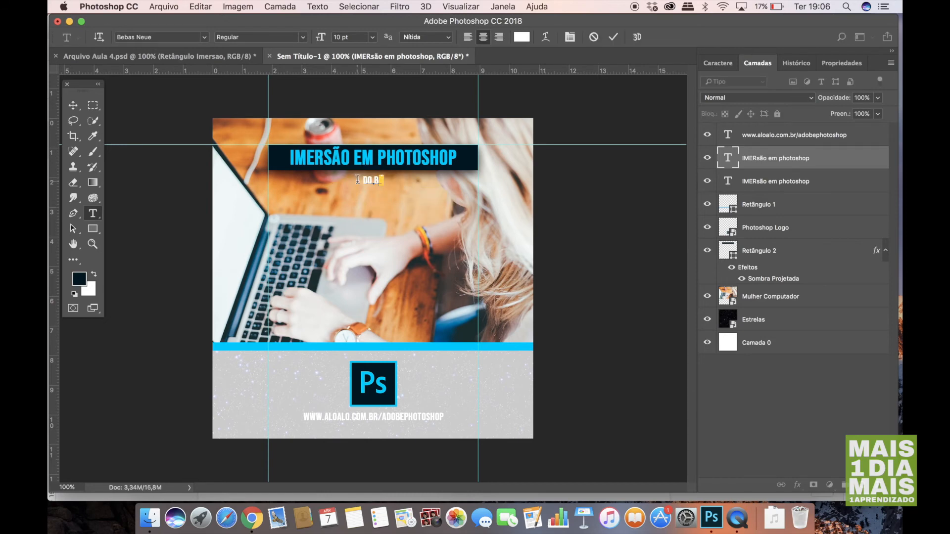
text(ÁSICO AO AVANÇADO)
key(super+Return)
key(v)
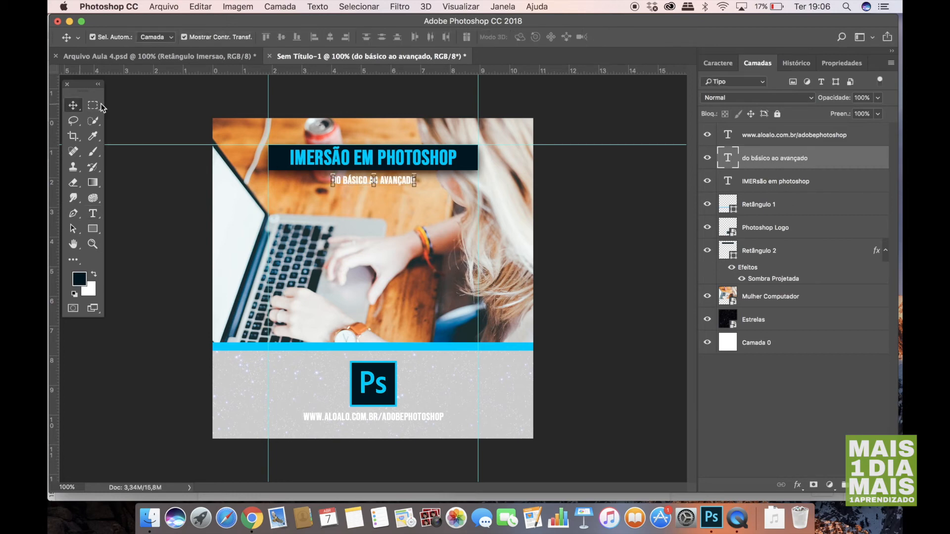
Add a drop shadow to the "do básico ao avançado" subtitle with 74% opacity, 12 px distance and 35 px size.
click(798, 486)
click(811, 462)
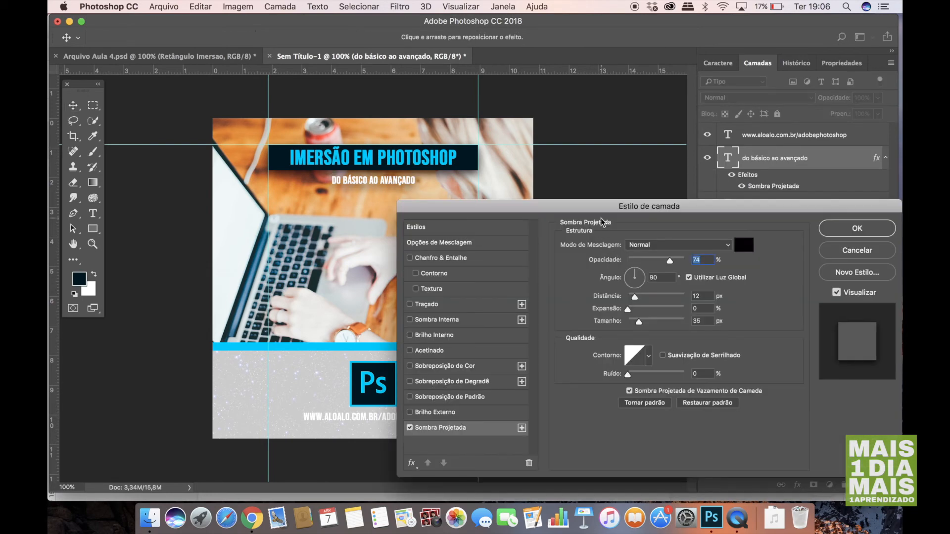
click(827, 228)
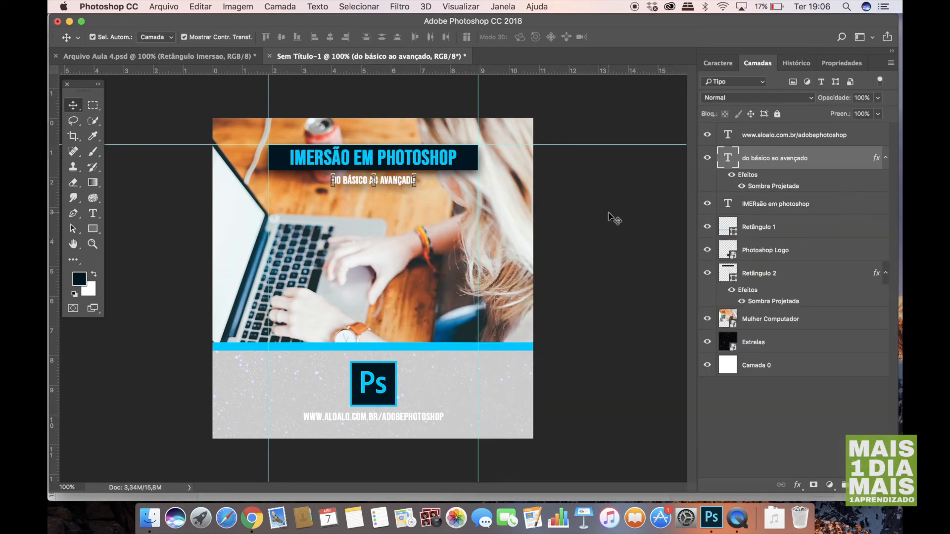
Add a drop shadow to the website text below the logo with 74% opacity, 12 px distance and 35 px size.
click(398, 413)
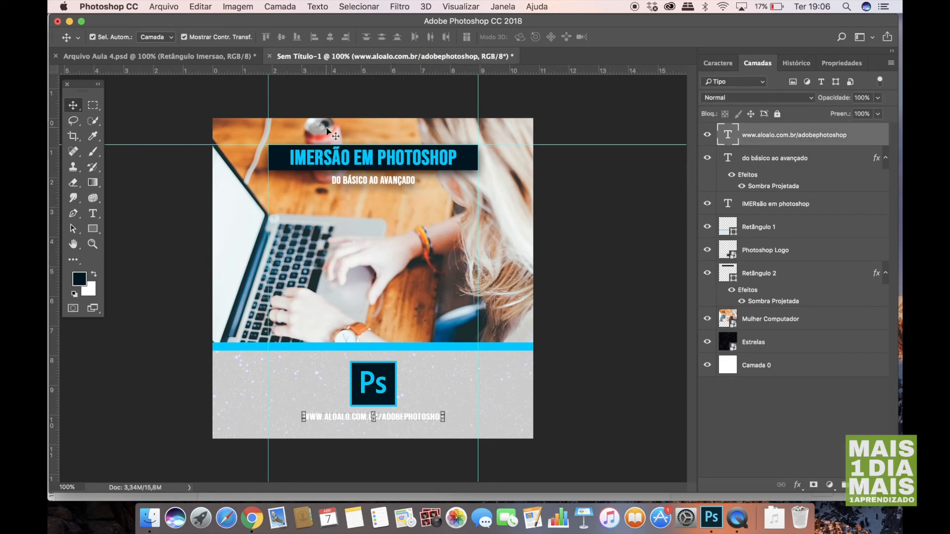
click(798, 485)
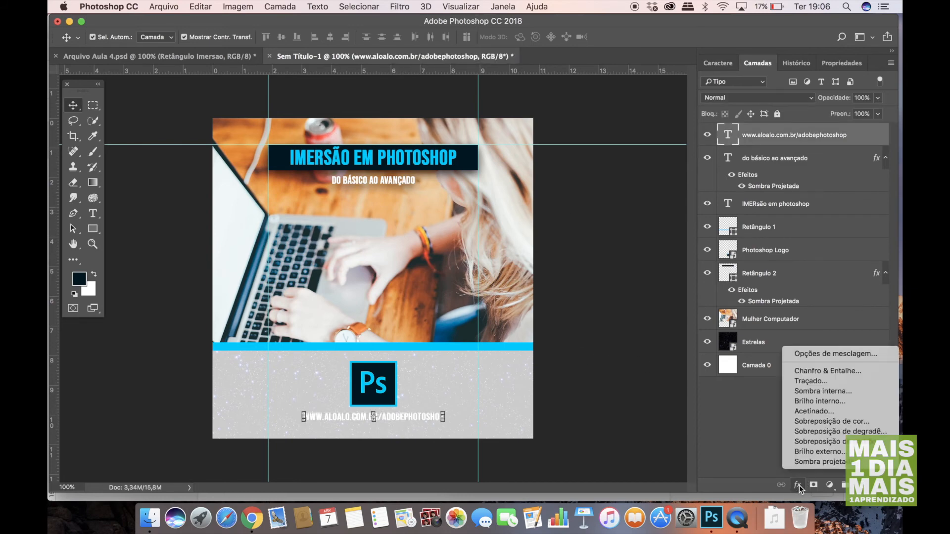
click(811, 463)
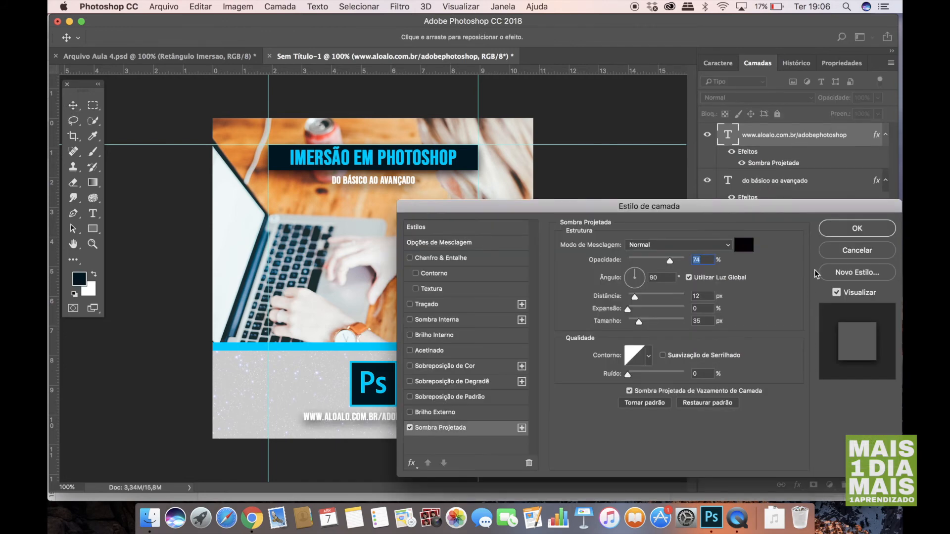
click(857, 228)
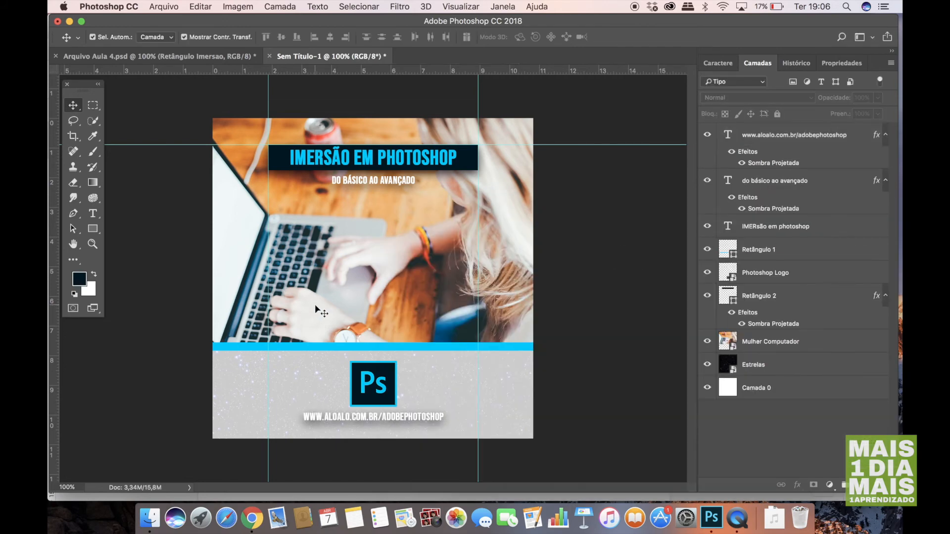
Compare the layers of Arquivo Aula 4.psd with the new document, focusing on the Fundo Background and Camada 0 background layers.
click(198, 57)
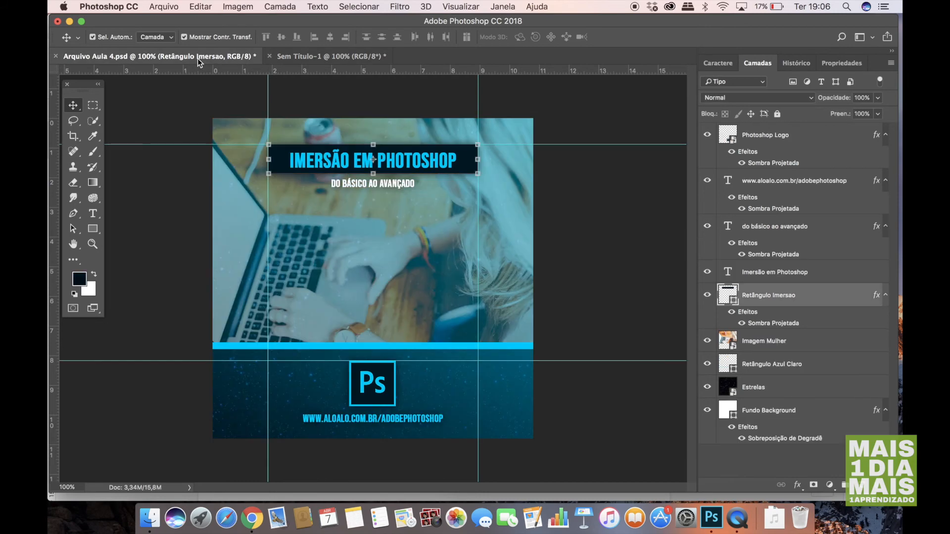
click(177, 209)
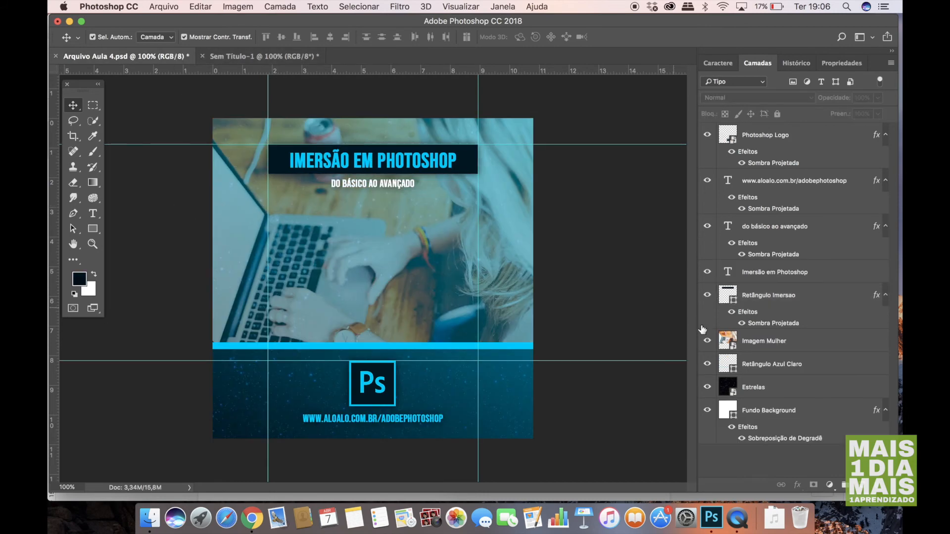
click(770, 136)
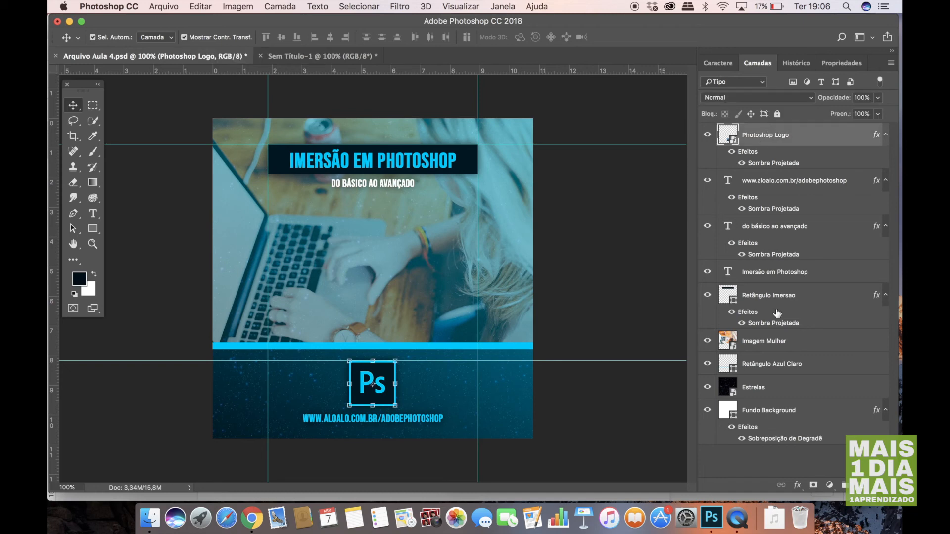
click(773, 410)
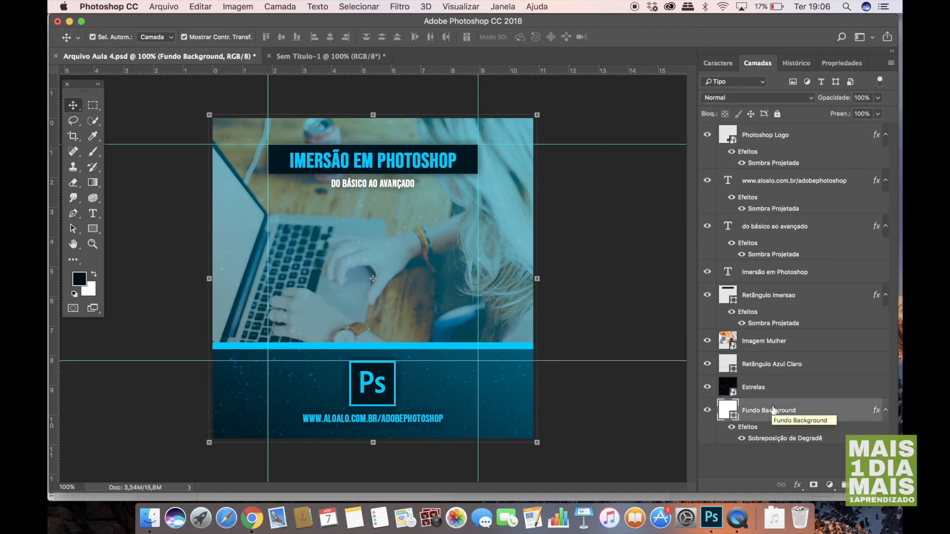
click(337, 57)
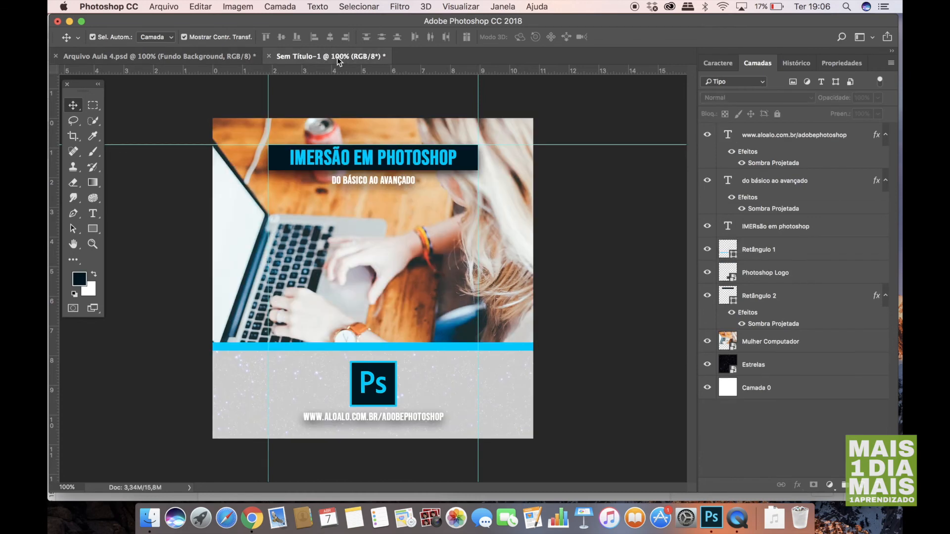
click(497, 396)
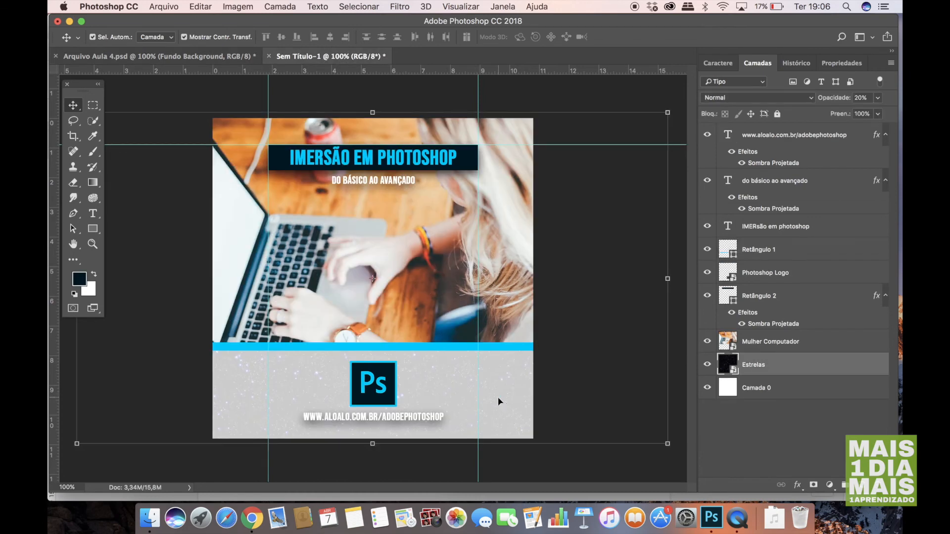
click(760, 400)
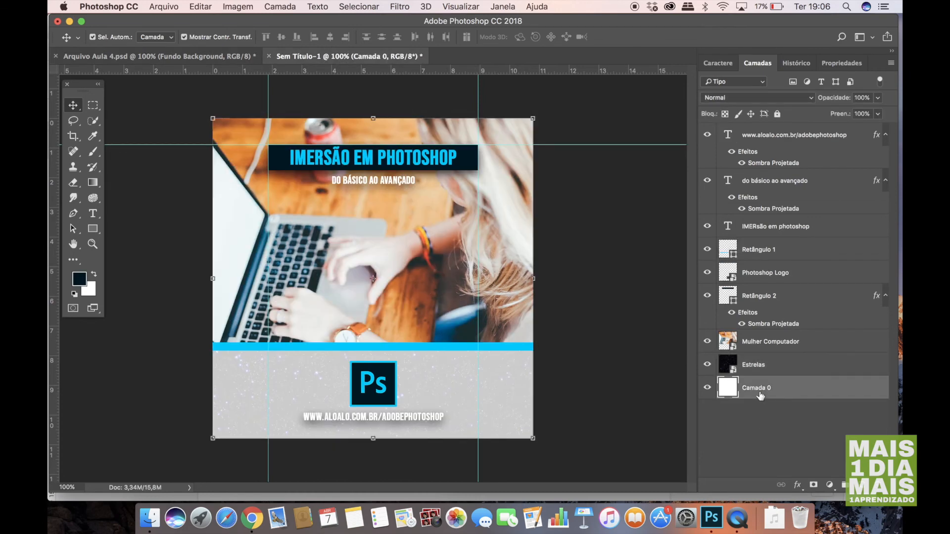
Review each layer of Arquivo Aula 4.psd and inspect the gradient overlay settings of its Fundo Background layer.
click(226, 58)
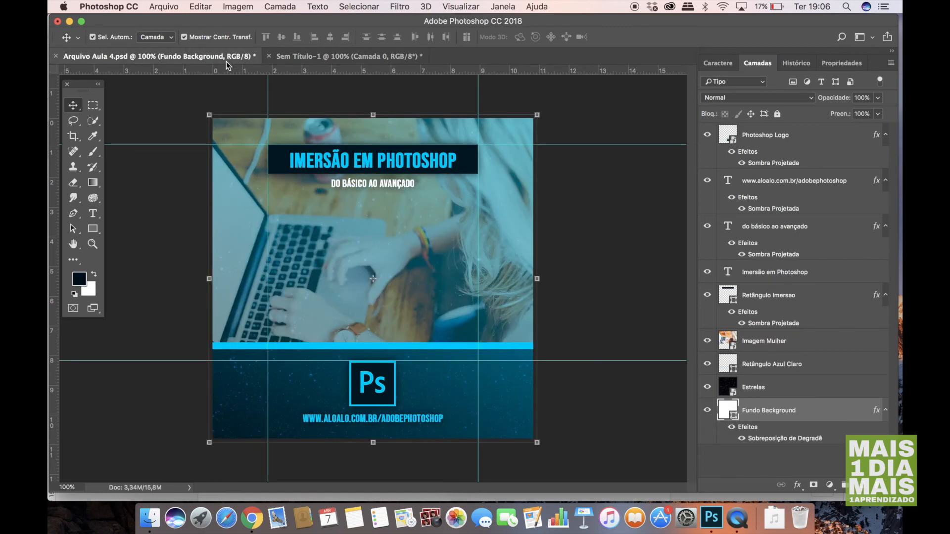
click(762, 138)
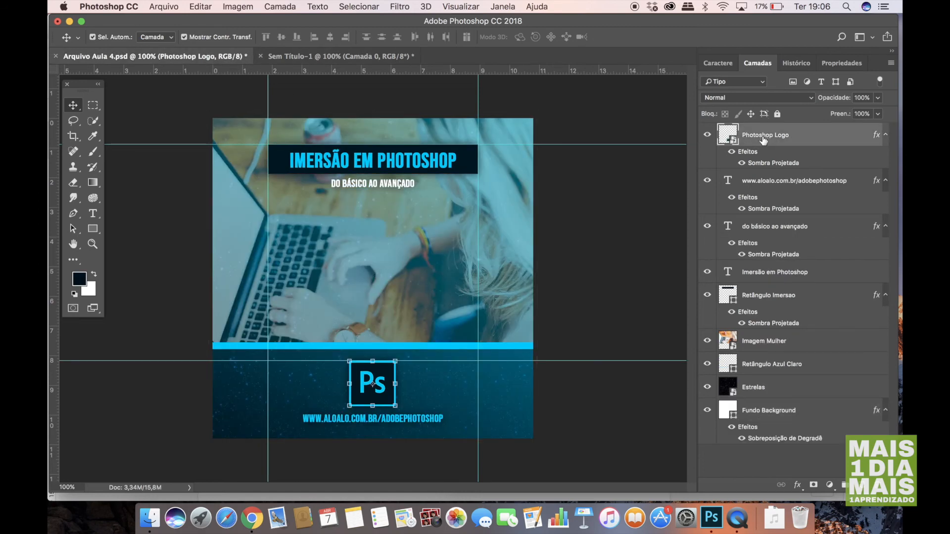
click(762, 187)
click(763, 228)
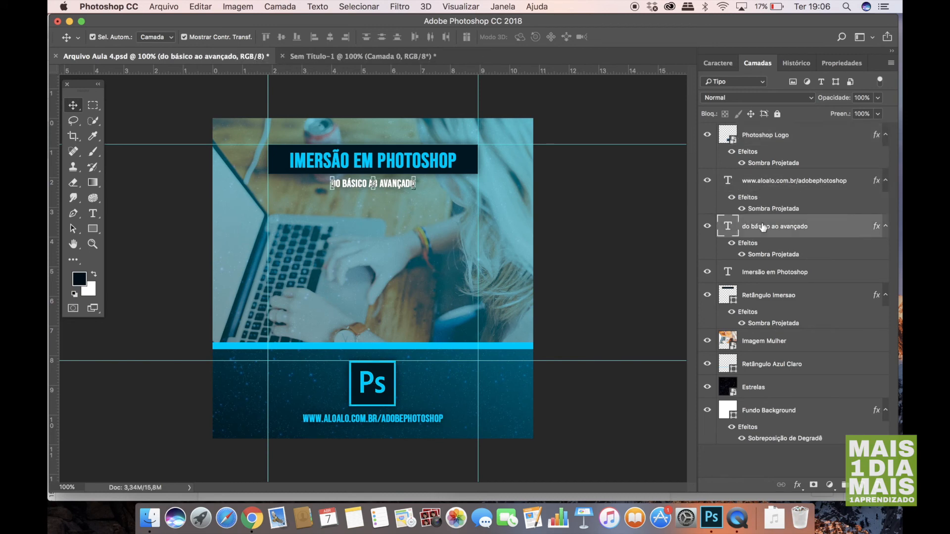
click(762, 280)
click(760, 298)
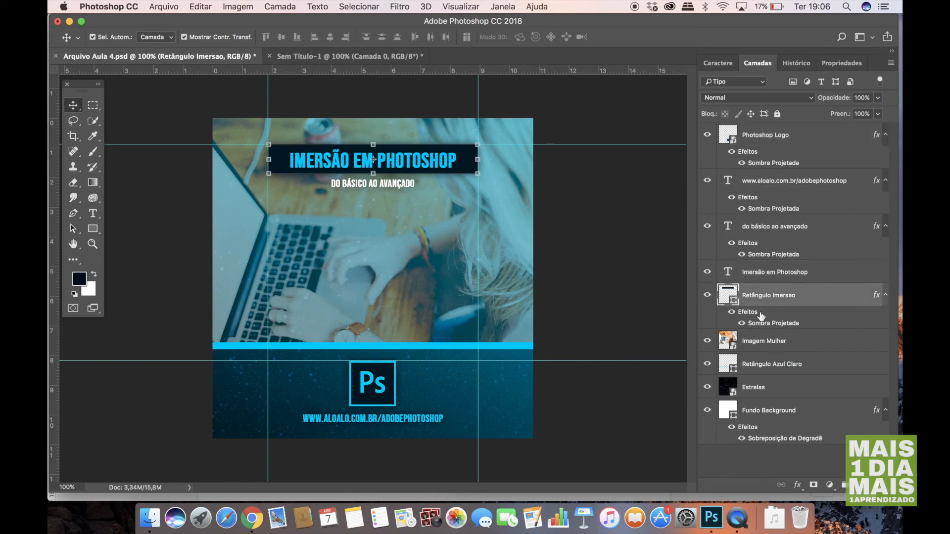
click(707, 296)
click(707, 296)
click(774, 342)
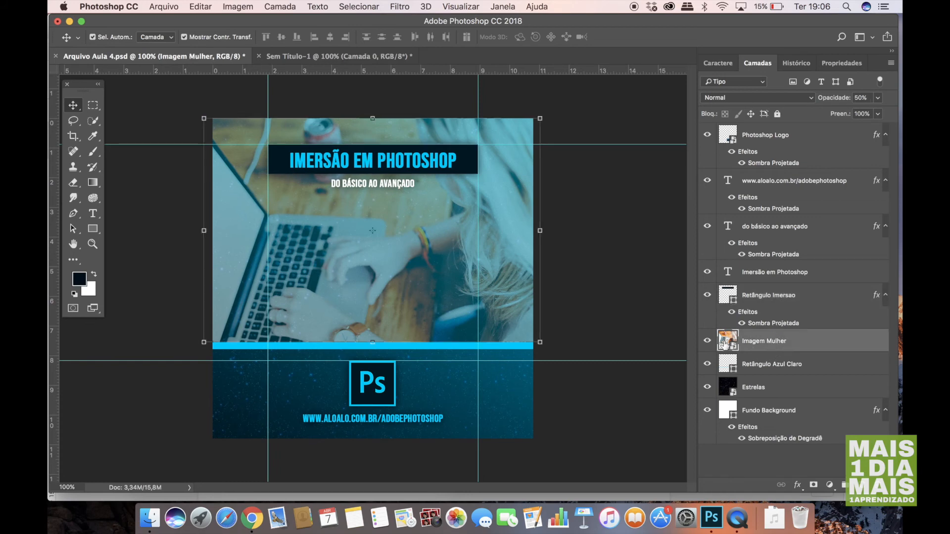
click(707, 365)
click(707, 364)
click(707, 388)
click(793, 414)
double_click(782, 439)
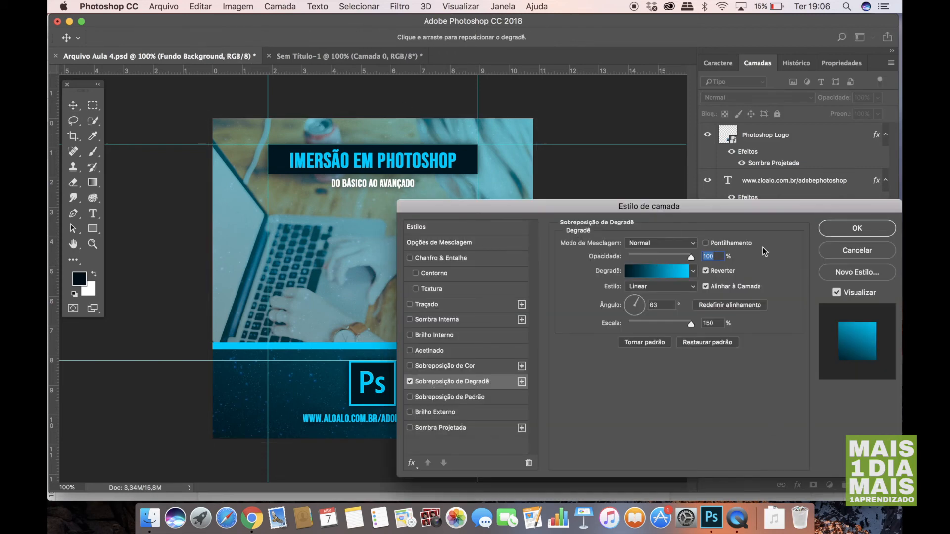
click(851, 253)
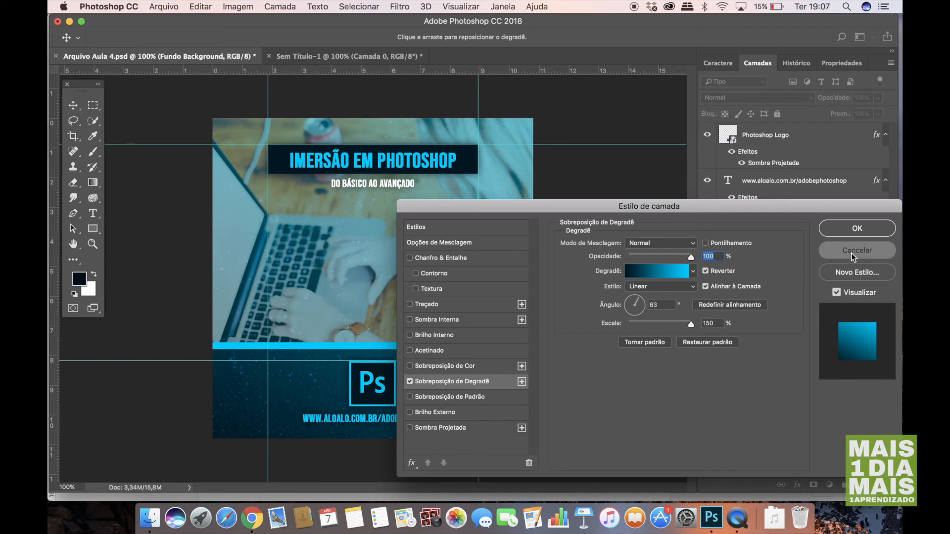
Add a reversed linear gradient overlay to Camada 0 in the new document, with 100% opacity, 63° angle and 150% scale.
click(359, 54)
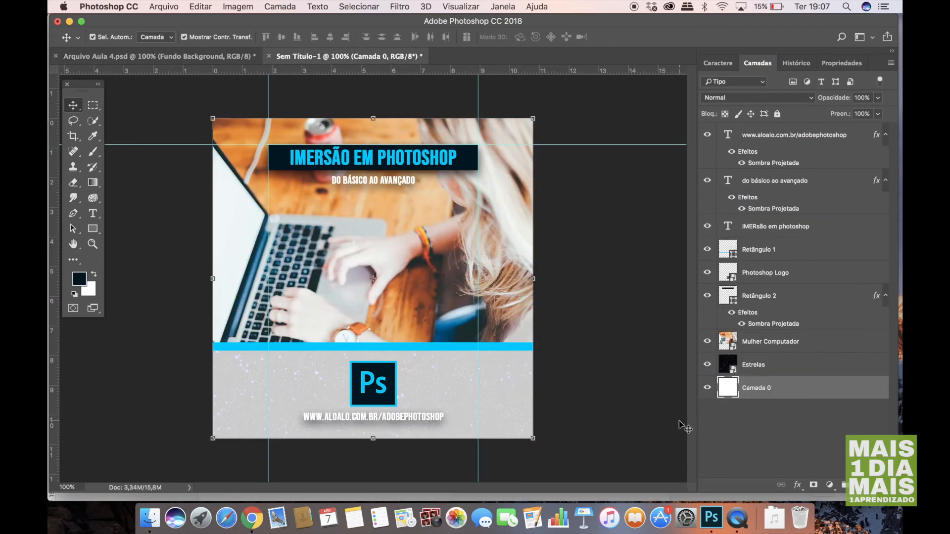
click(798, 485)
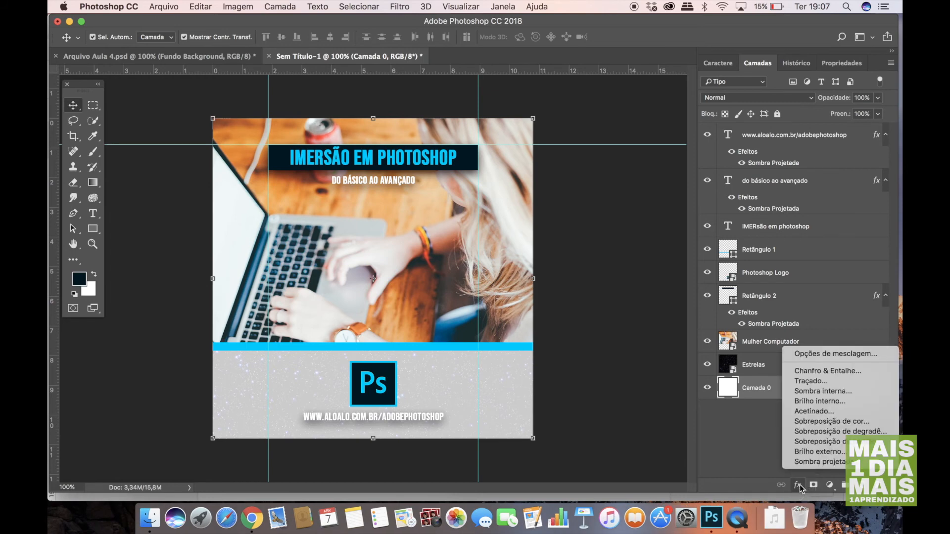
click(836, 432)
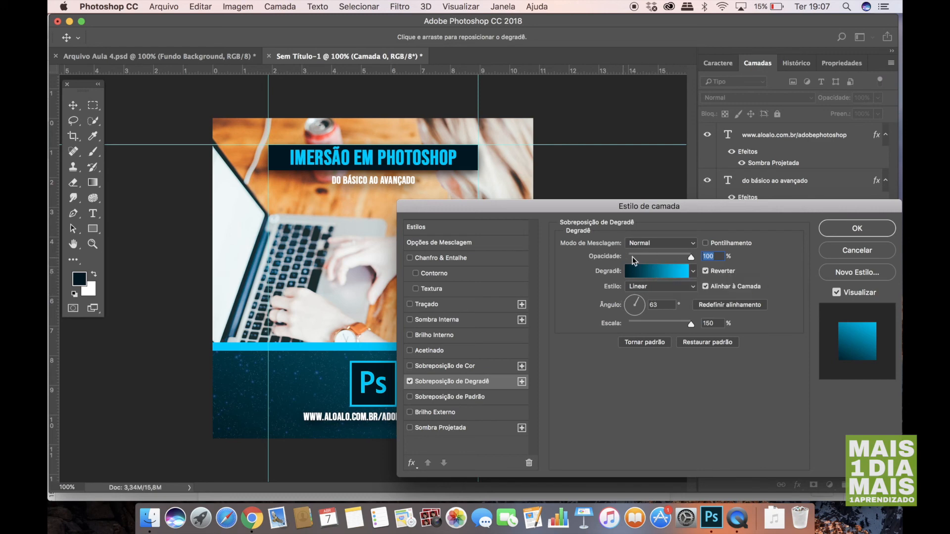
mouse_move(690, 257)
mouse_down()
mouse_move(635, 258)
mouse_move(706, 262)
mouse_up()
Set the overlay's gradient stops to the bright blue and dark navy (001620) sampled from the Ps logo, and apply the layer style.
click(661, 272)
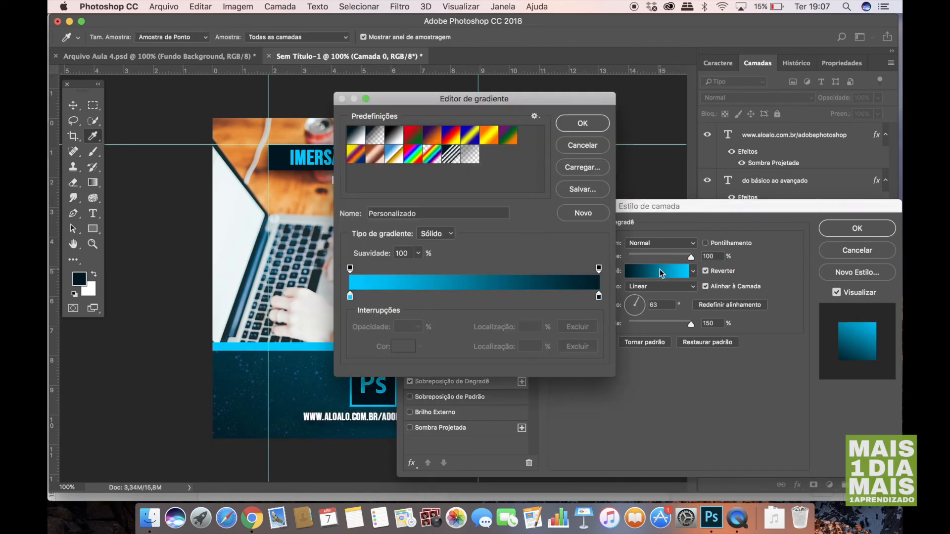
double_click(350, 296)
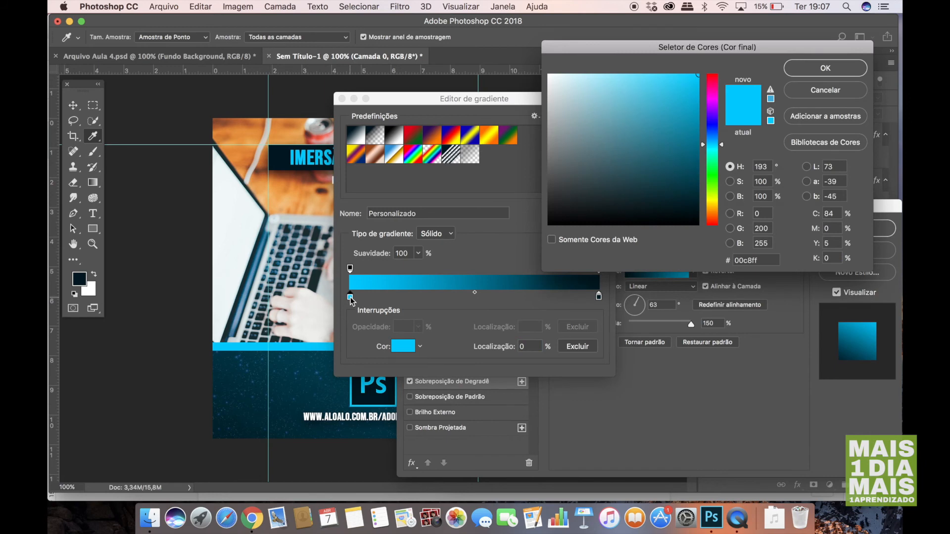
click(364, 383)
click(825, 68)
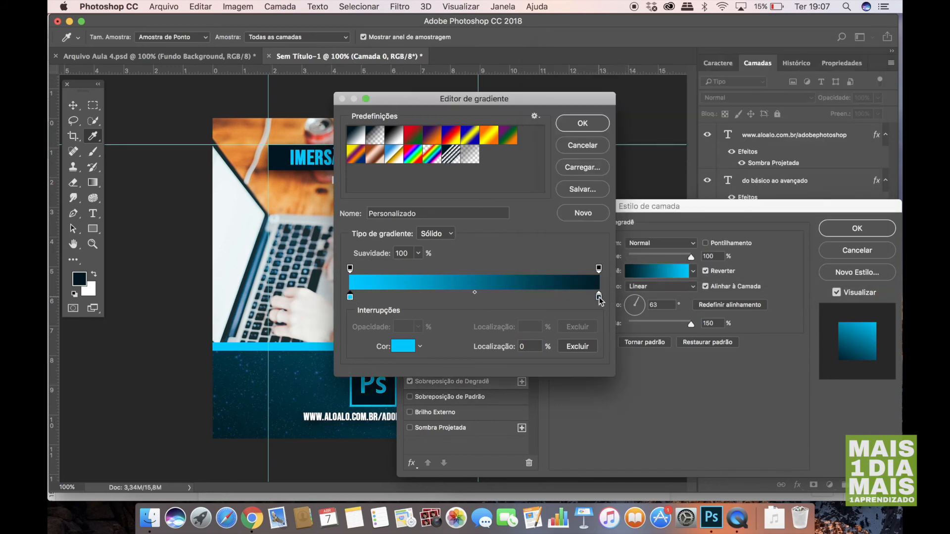
double_click(598, 297)
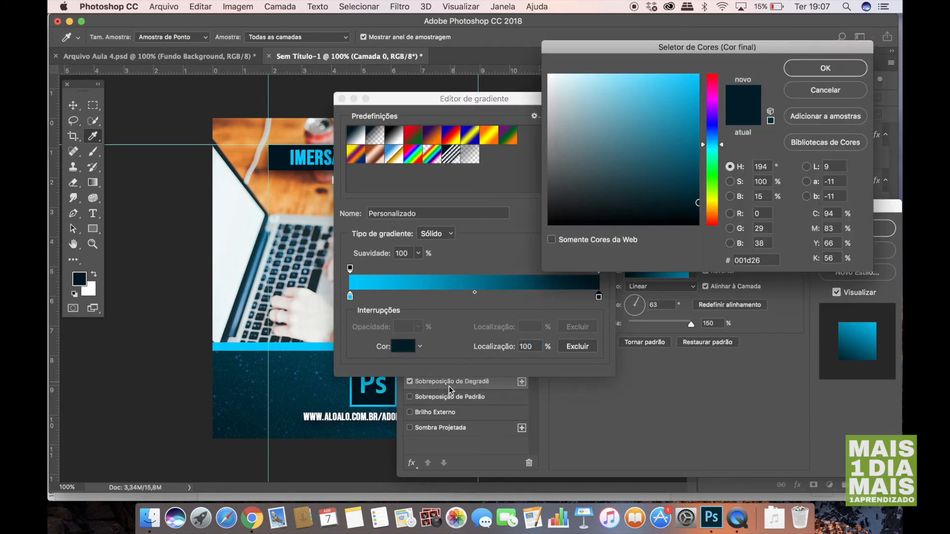
click(389, 398)
click(801, 72)
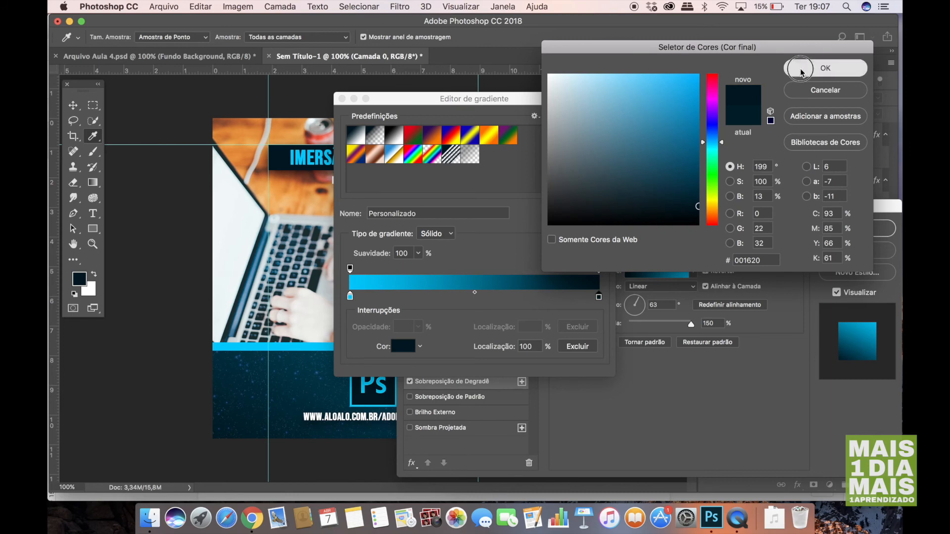
click(589, 125)
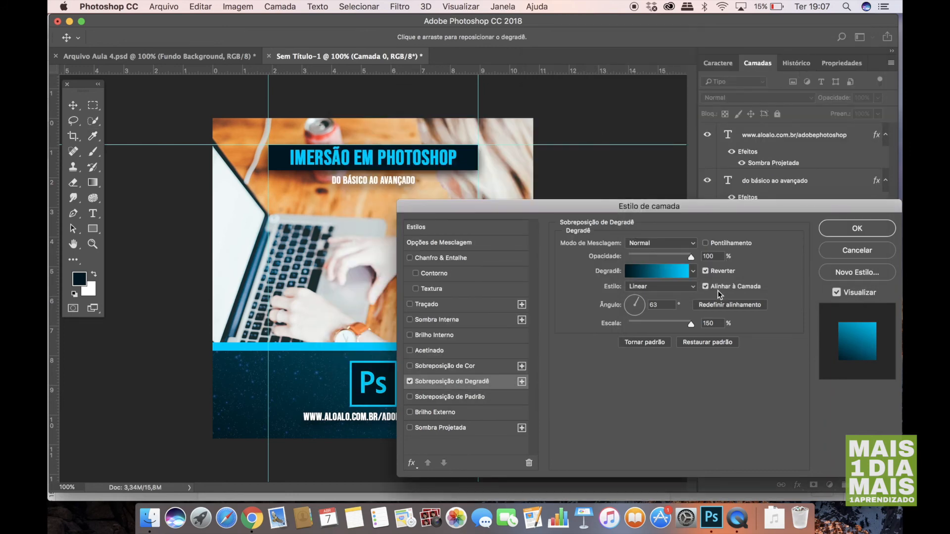
click(845, 229)
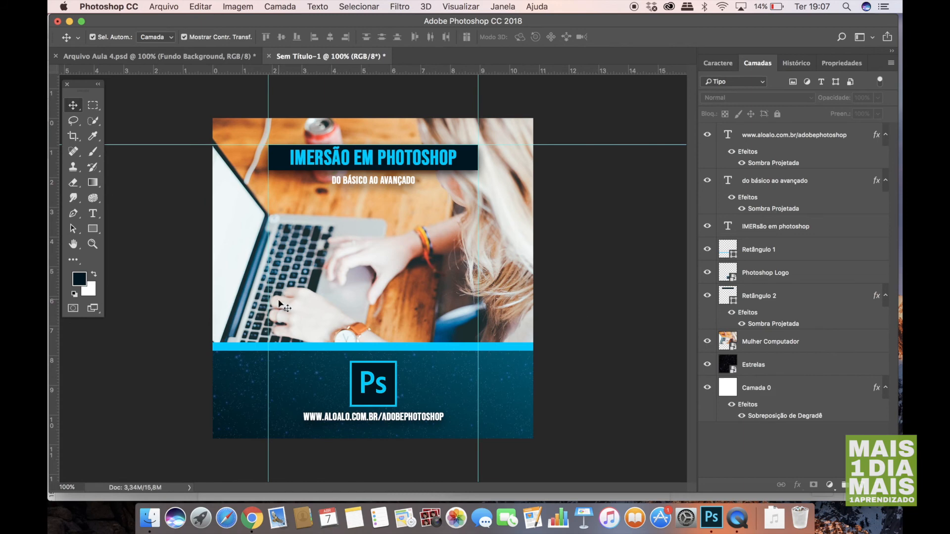
Set the Mulher Computador layer's opacity to 50%, matching the Imagem Mulher layer in Arquivo Aula 4.psd.
click(255, 222)
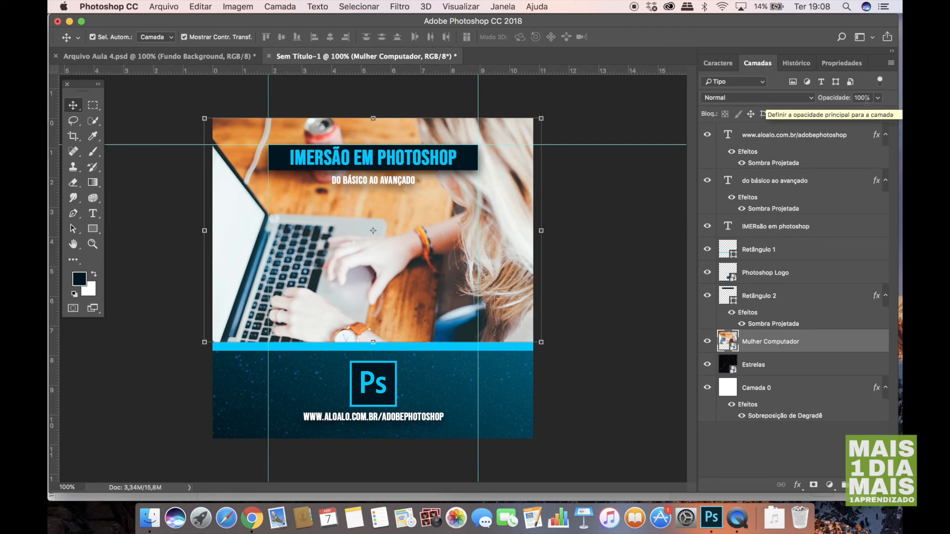
click(212, 56)
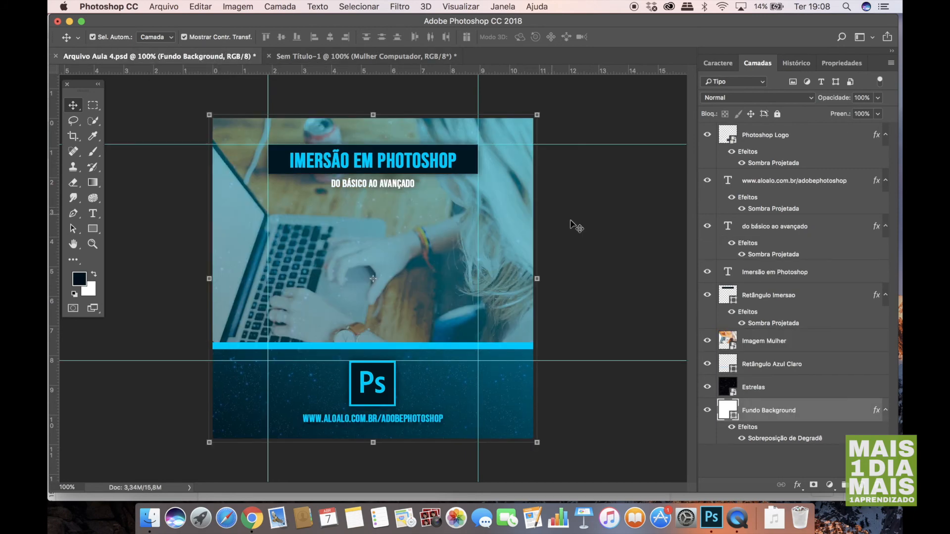
click(754, 345)
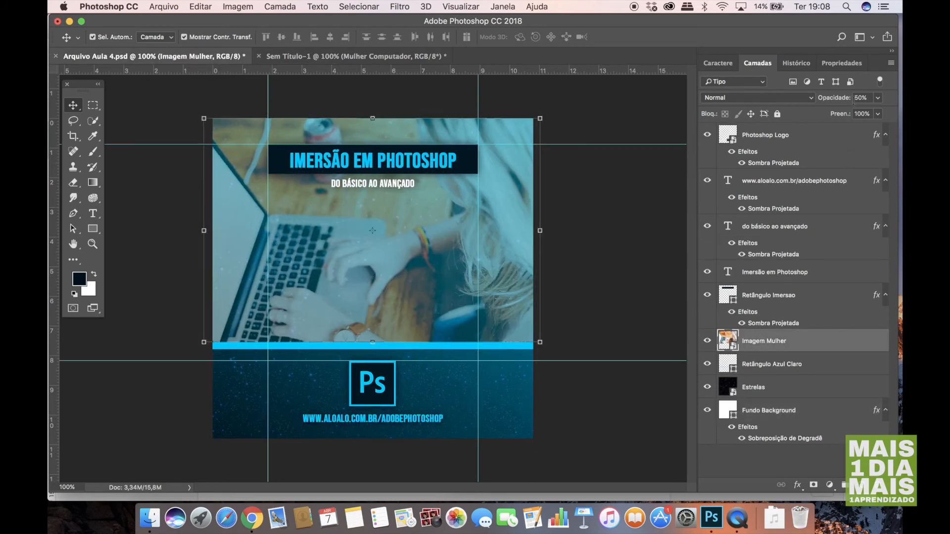
click(395, 53)
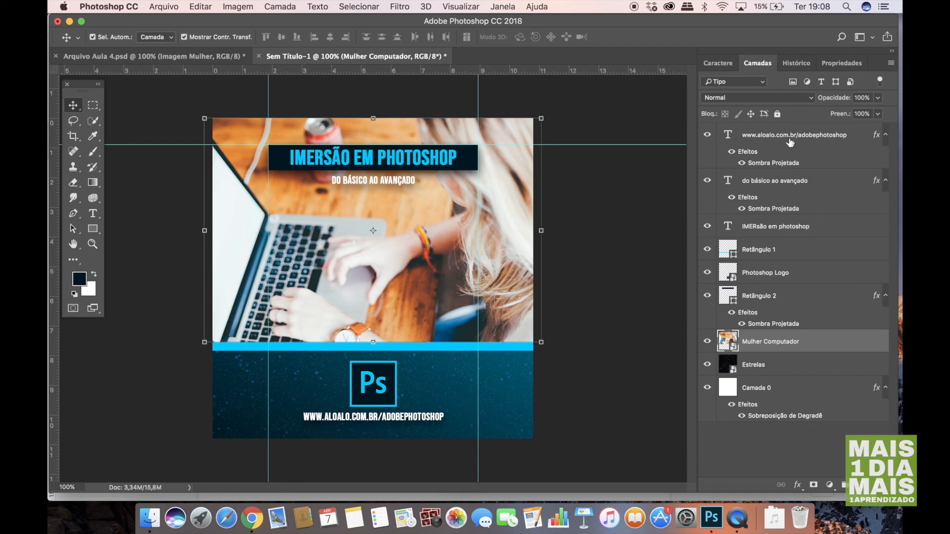
click(861, 98)
text(50)
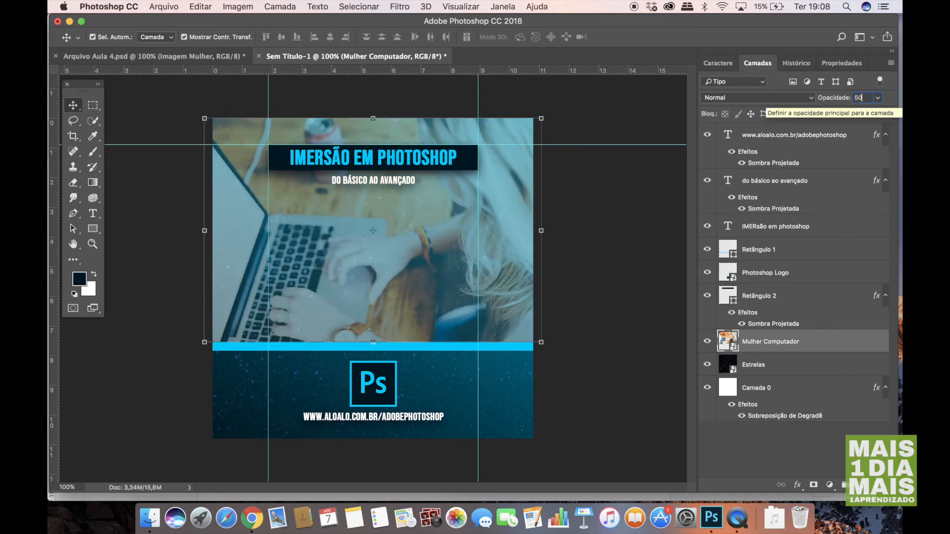
click(643, 247)
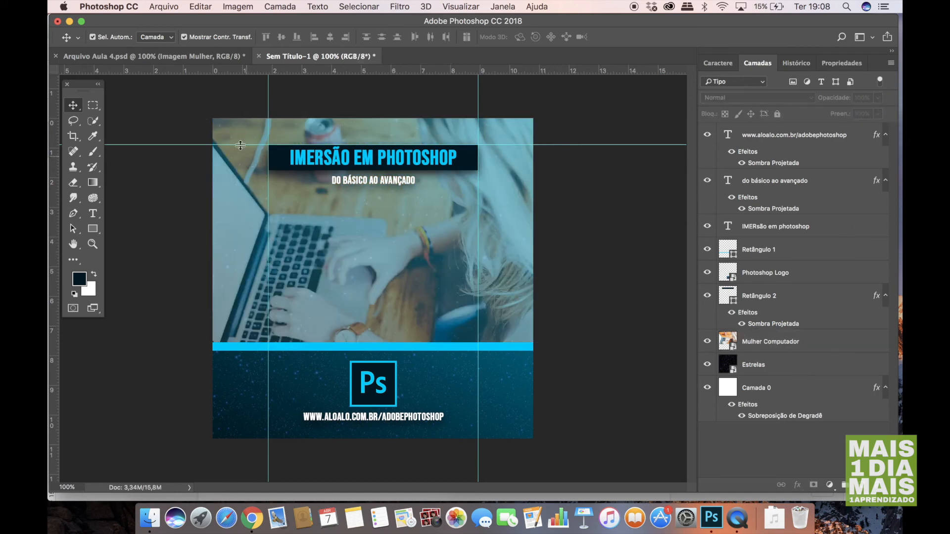
Compare the recreated banner with the original in Arquivo Aula 4.psd for remaining differences.
click(198, 57)
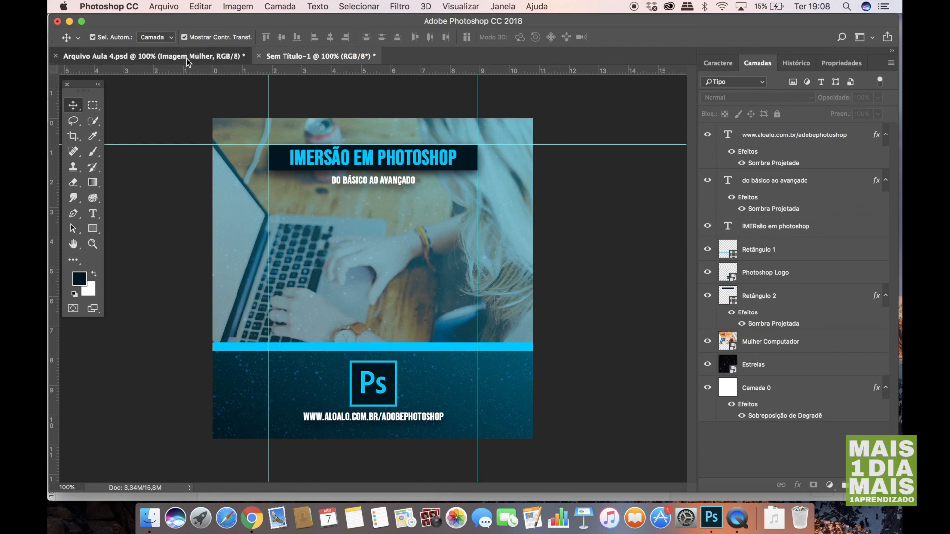
click(282, 57)
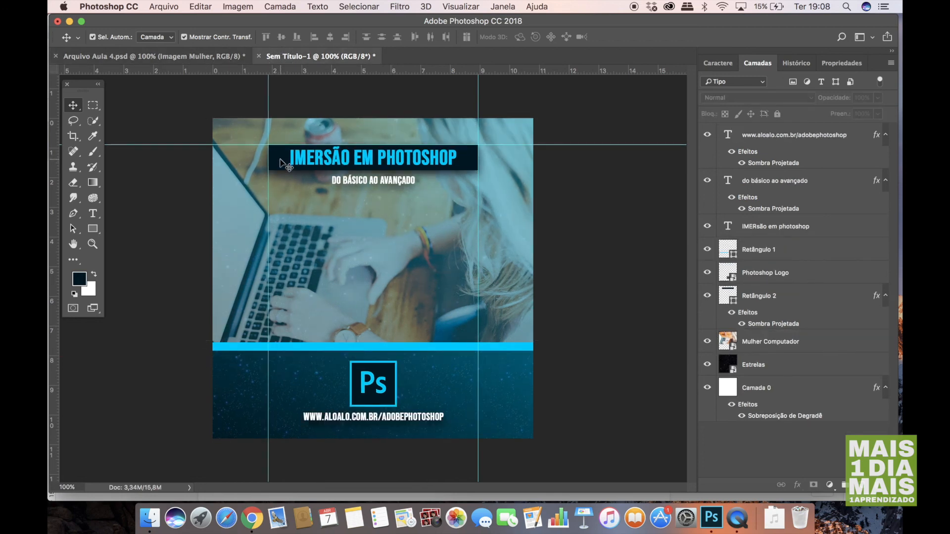
click(206, 57)
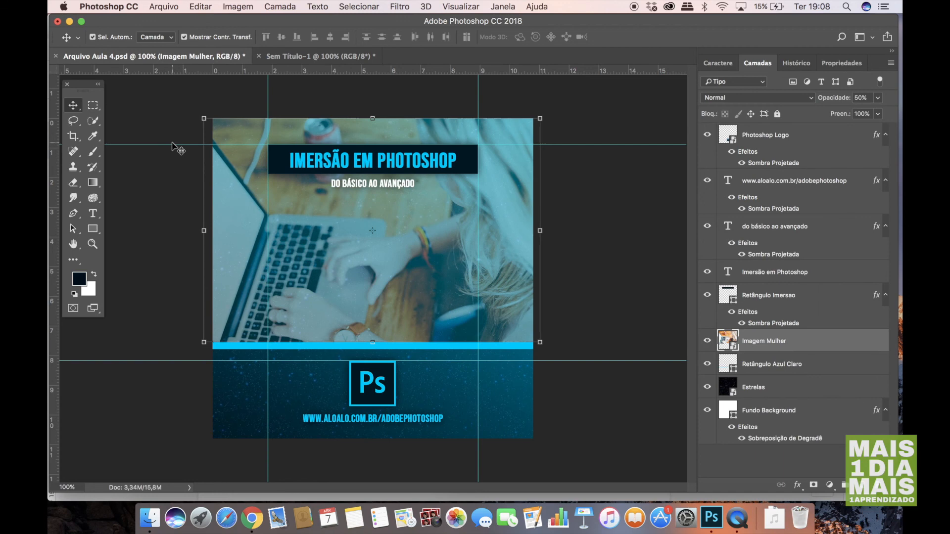
click(296, 55)
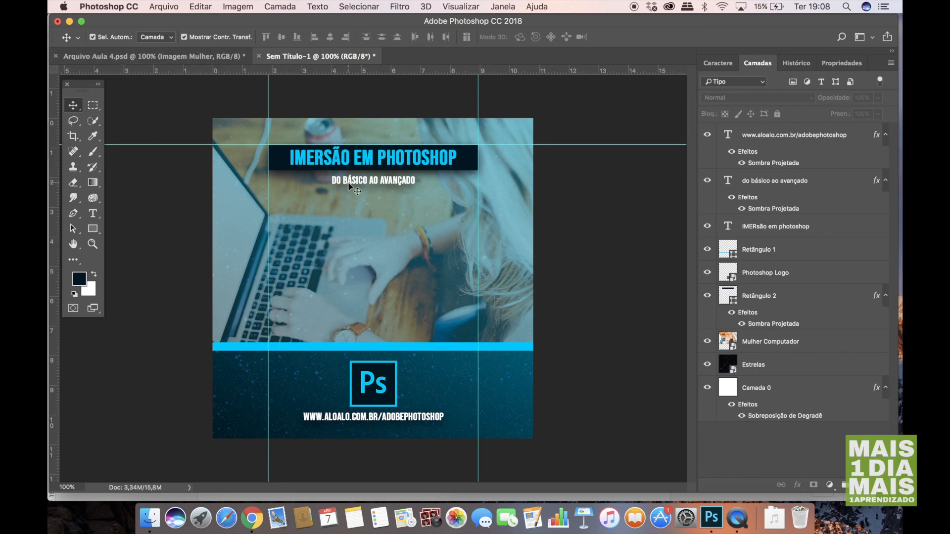
click(216, 57)
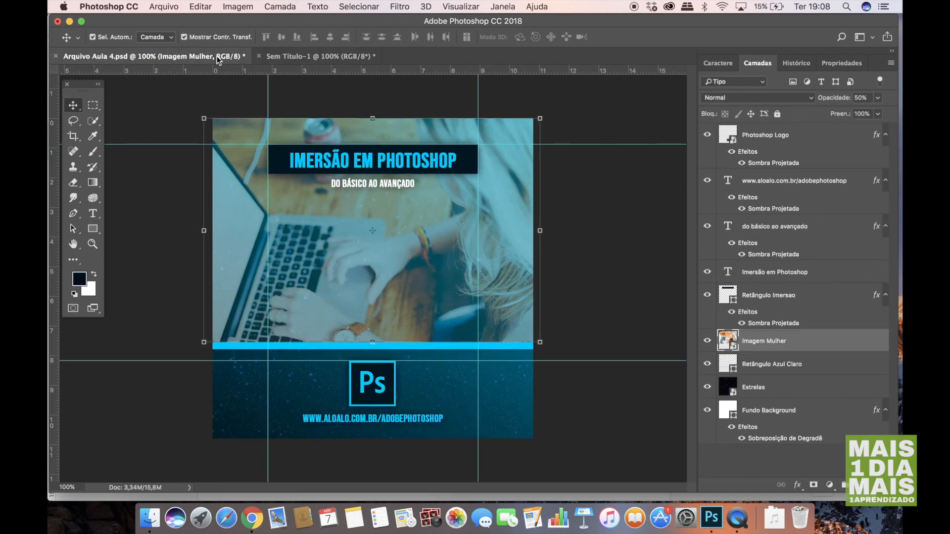
Check the finished banner once more against Arquivo Aula 4.psd, ending on the Sem Título-1 document.
click(297, 58)
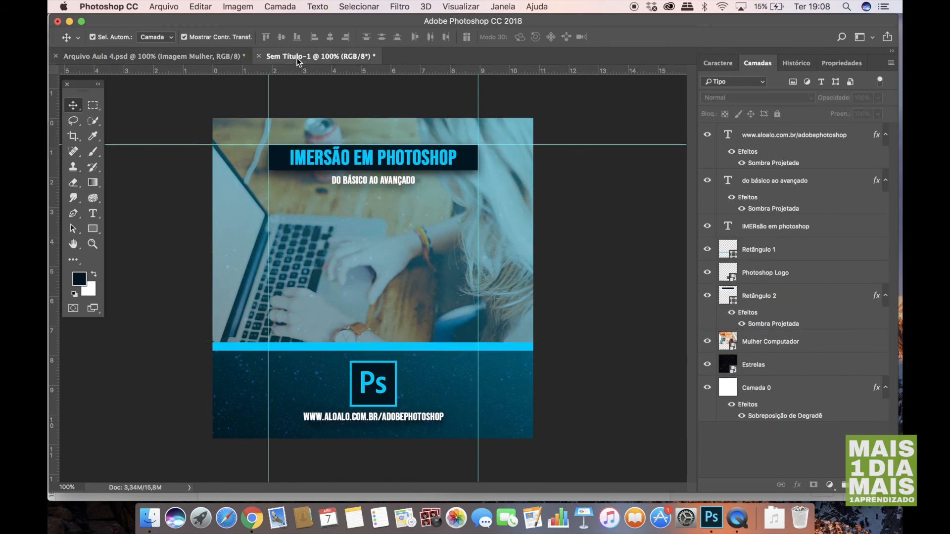
click(212, 57)
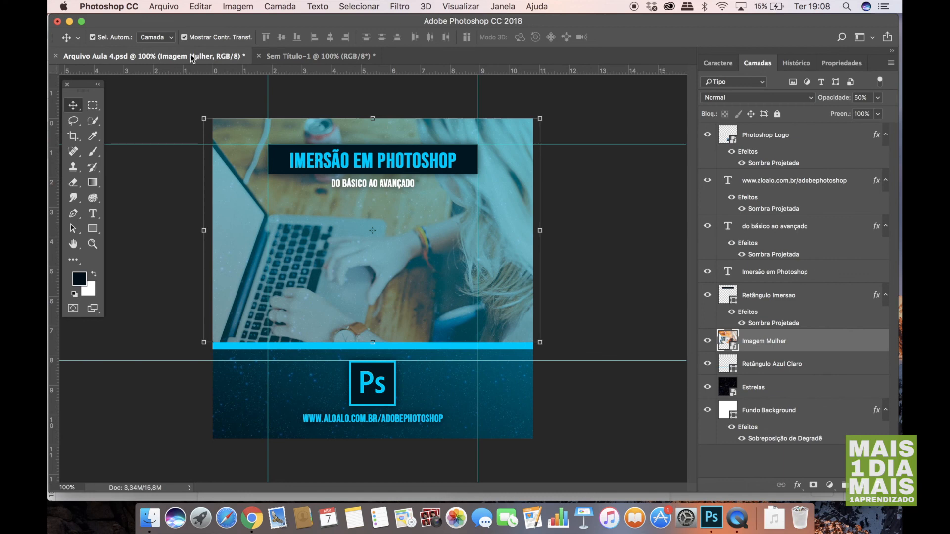
click(304, 55)
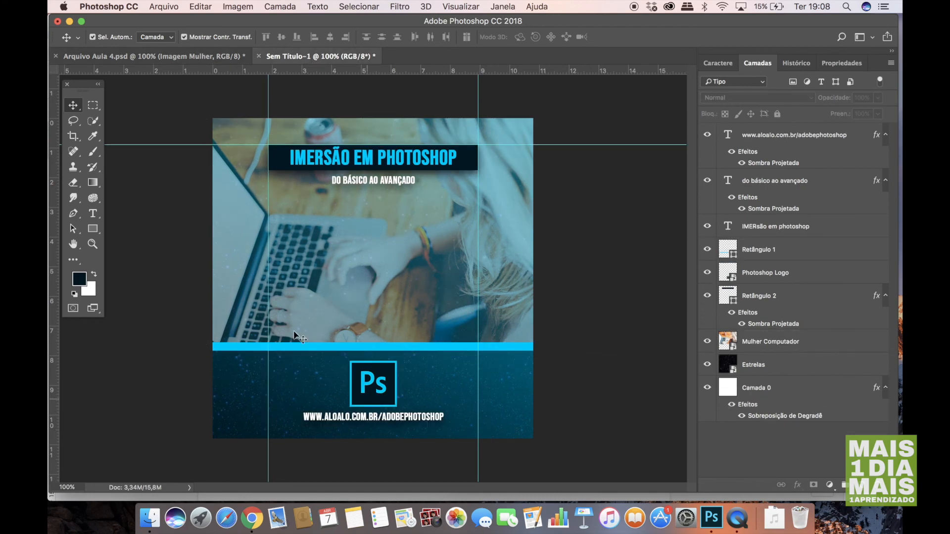
Save the new document as Teste Aula 04.psd in the AULA 04 folder, in Photoshop format with maximized compatibility.
click(164, 6)
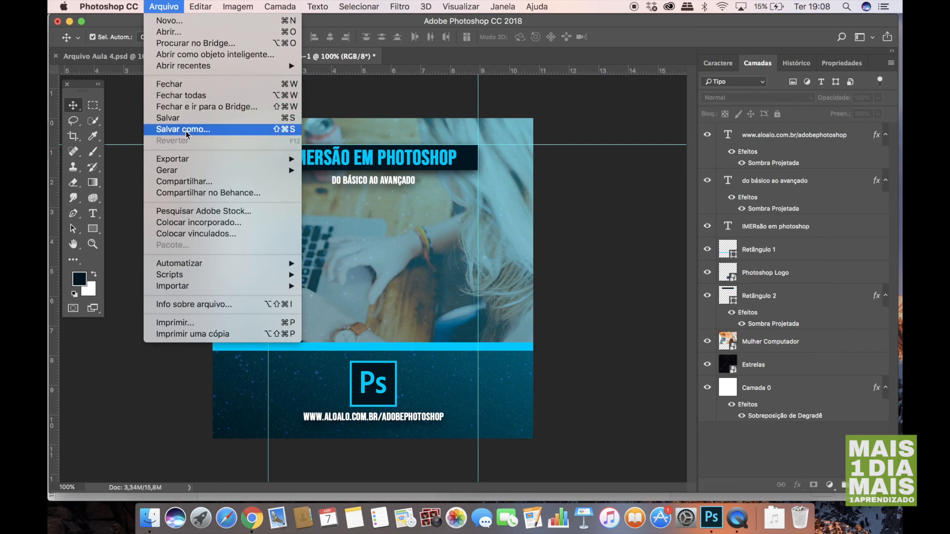
click(186, 131)
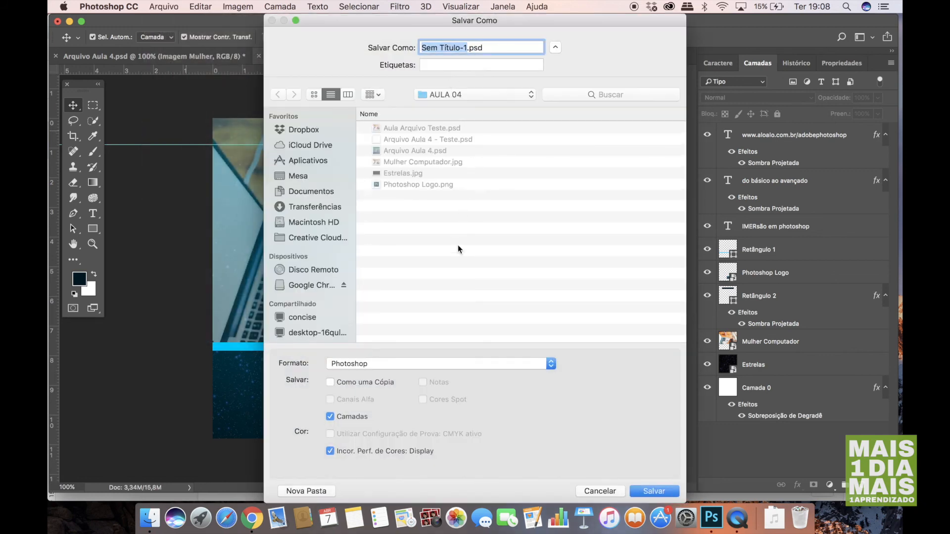
text(TEste)
key(BackSpace)
key(BackSpace)
key(BackSpace)
key(BackSpace)
text(este Aula 04)
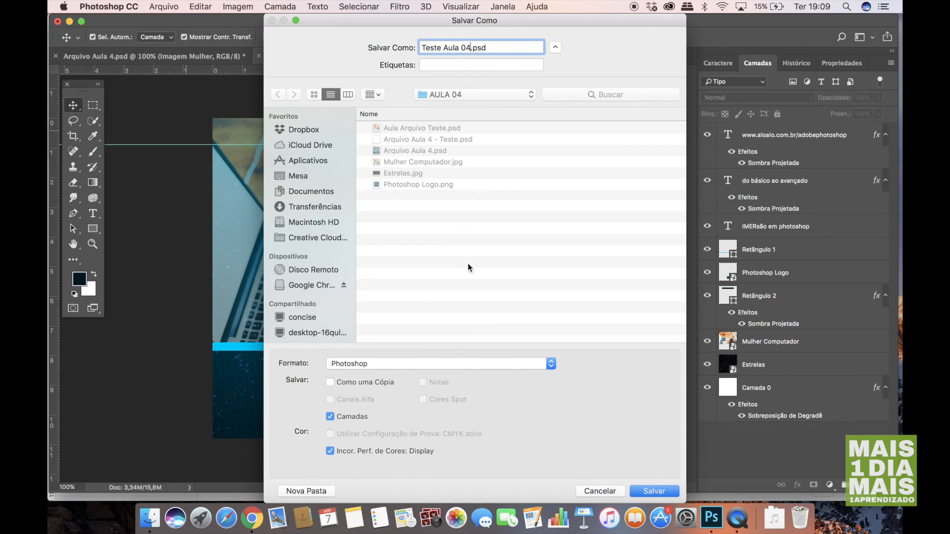
click(663, 491)
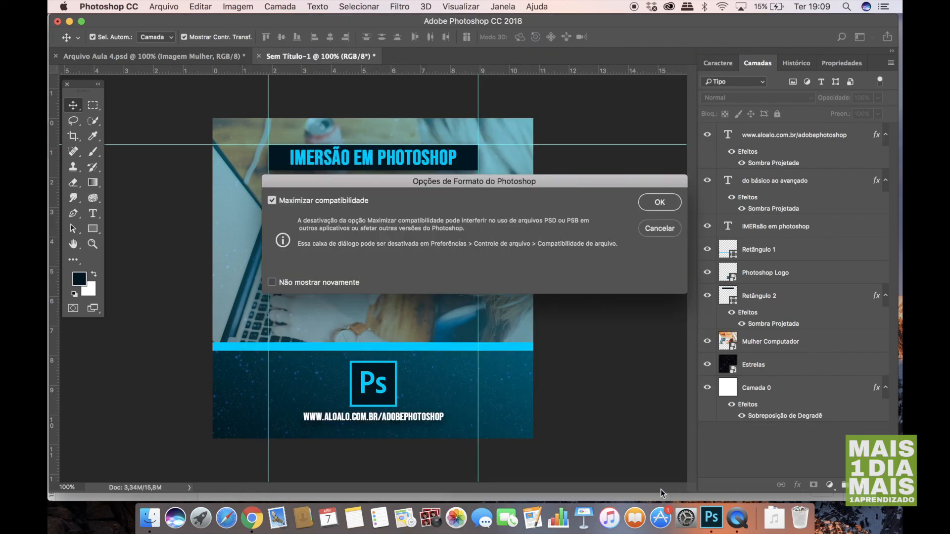
click(658, 202)
Start a legacy Save for Web export of the banner and set its file format to JPEG.
click(164, 6)
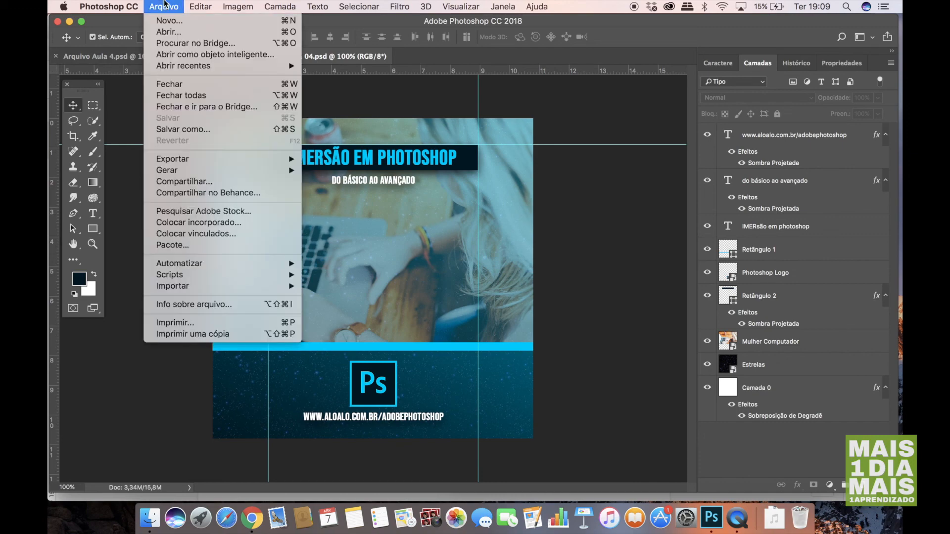
mouse_move(184, 160)
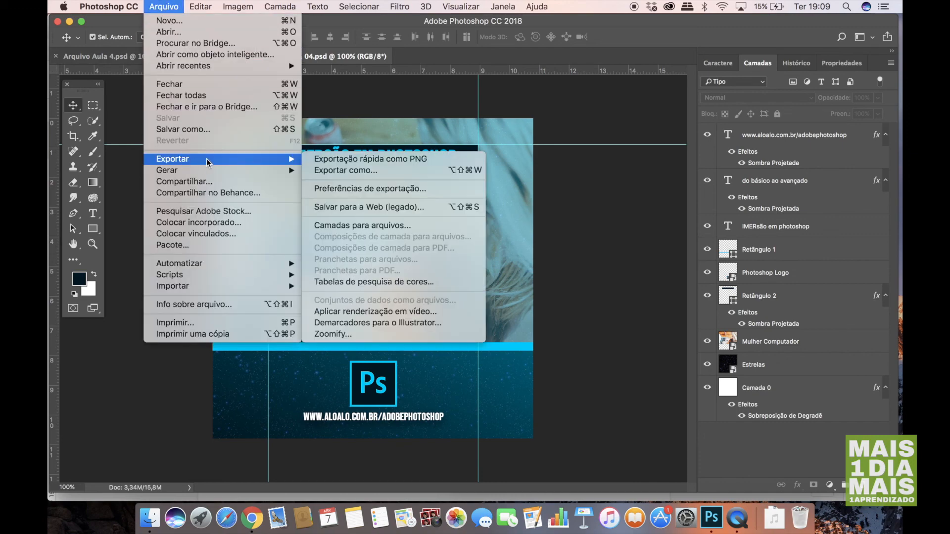
click(347, 205)
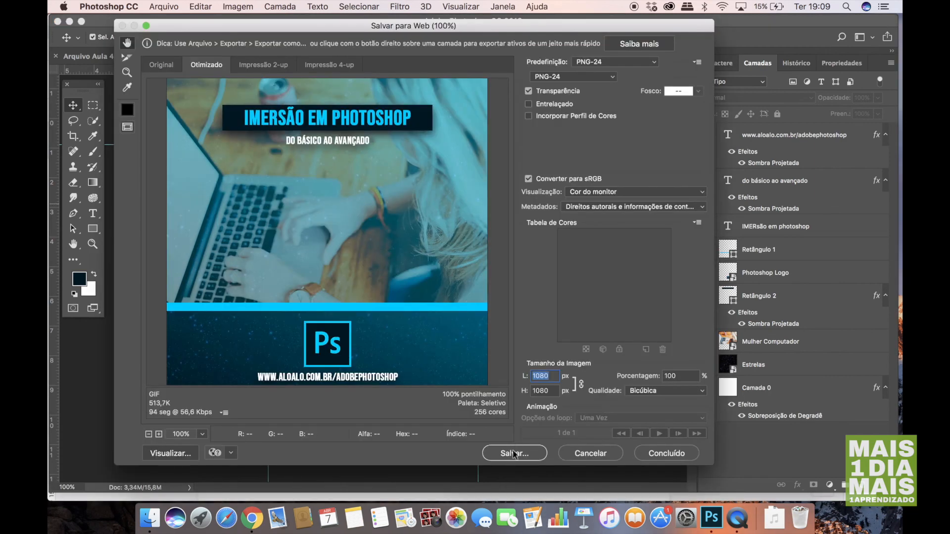
click(583, 77)
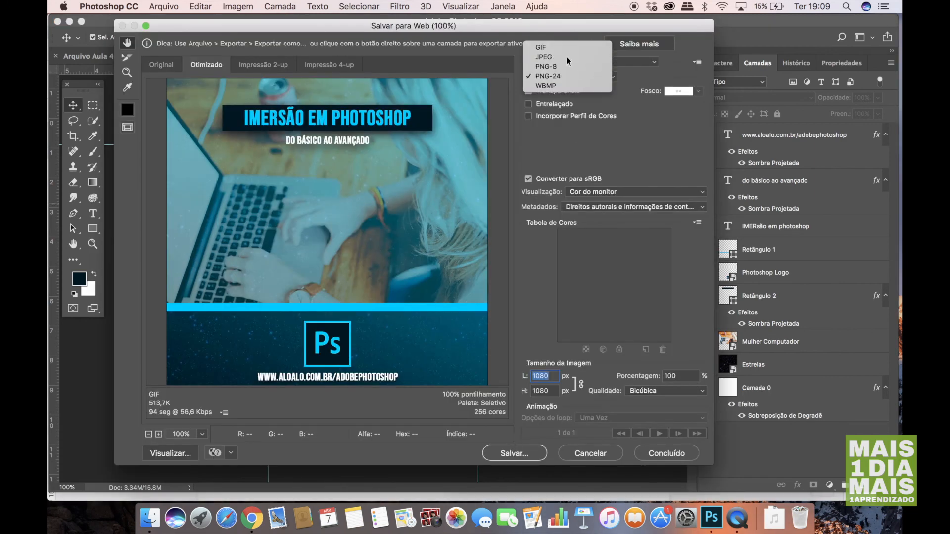
click(566, 57)
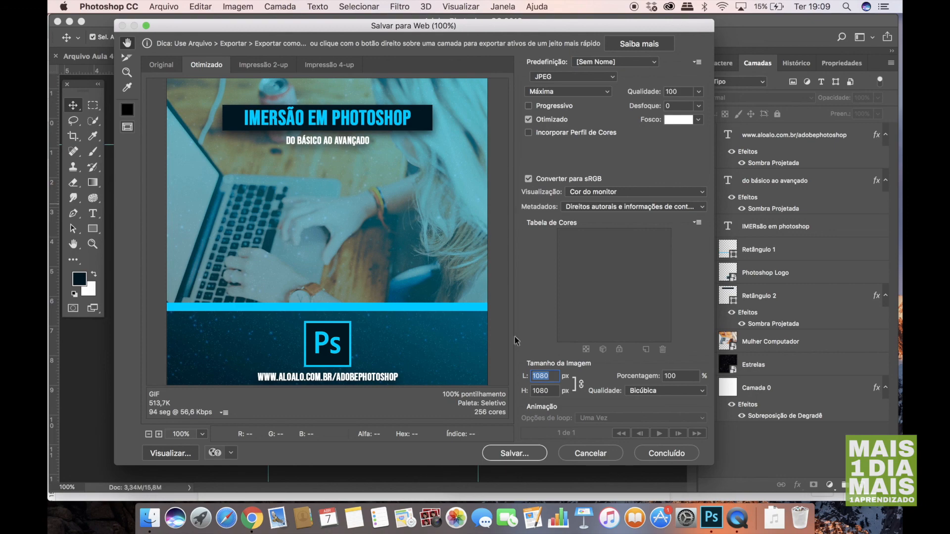
Save the optimized image as Teste-Aula-04.jpg in the AULA 04 folder inside Documentos.
click(511, 458)
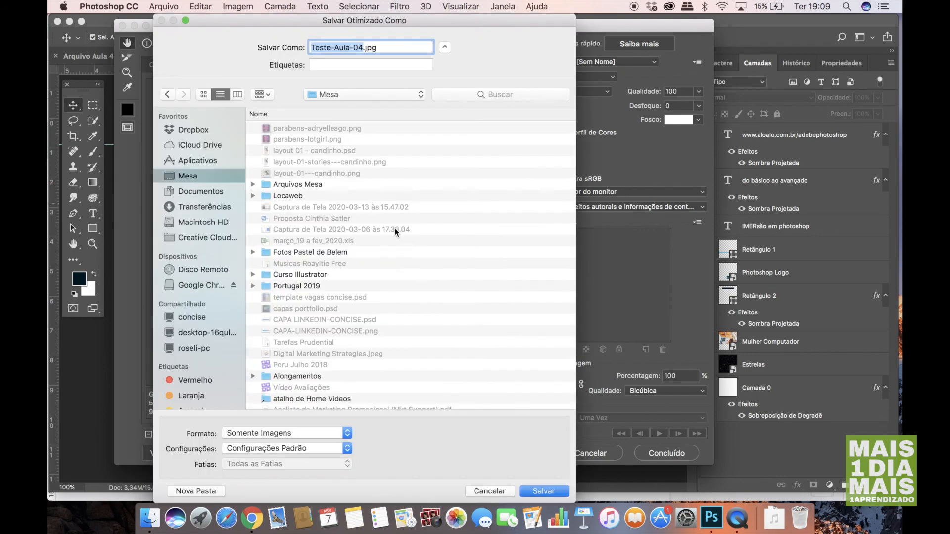
click(207, 192)
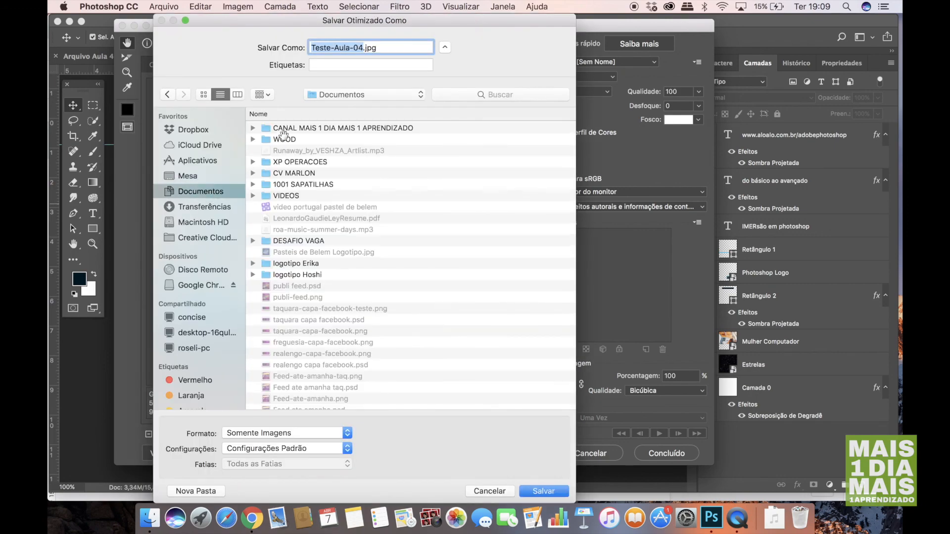
double_click(284, 128)
double_click(285, 130)
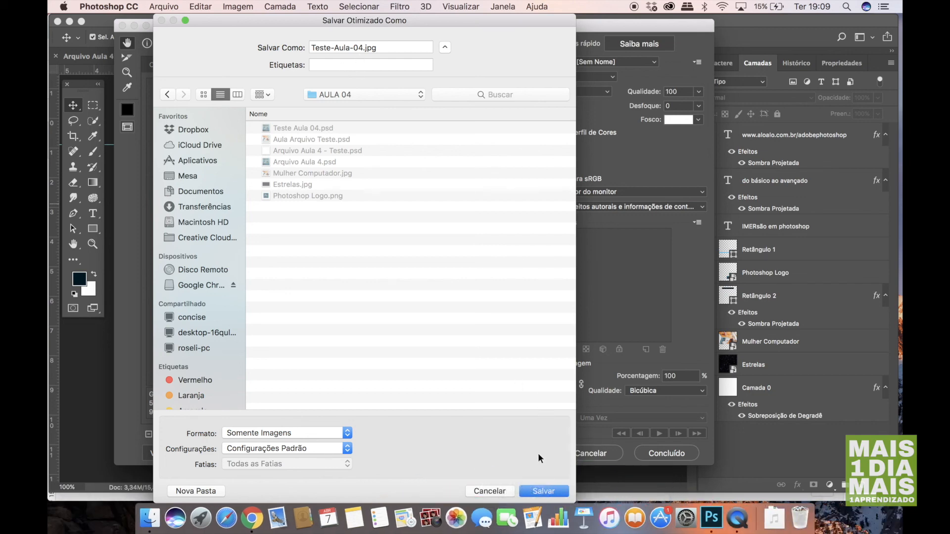
key(Return)
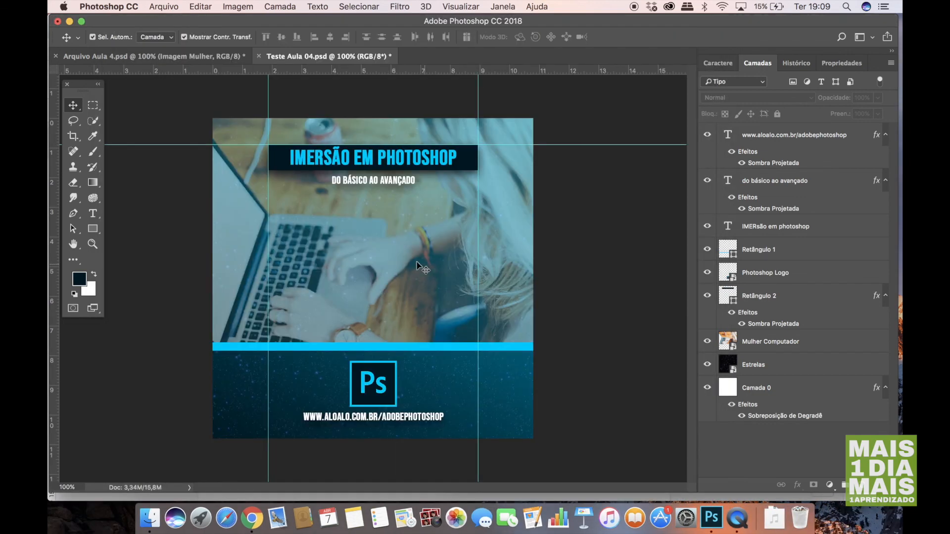
Switch to Finder, preview the exported Teste-Aula-04.jpg in the AULA 04 folder, and return to Photoshop.
click(152, 514)
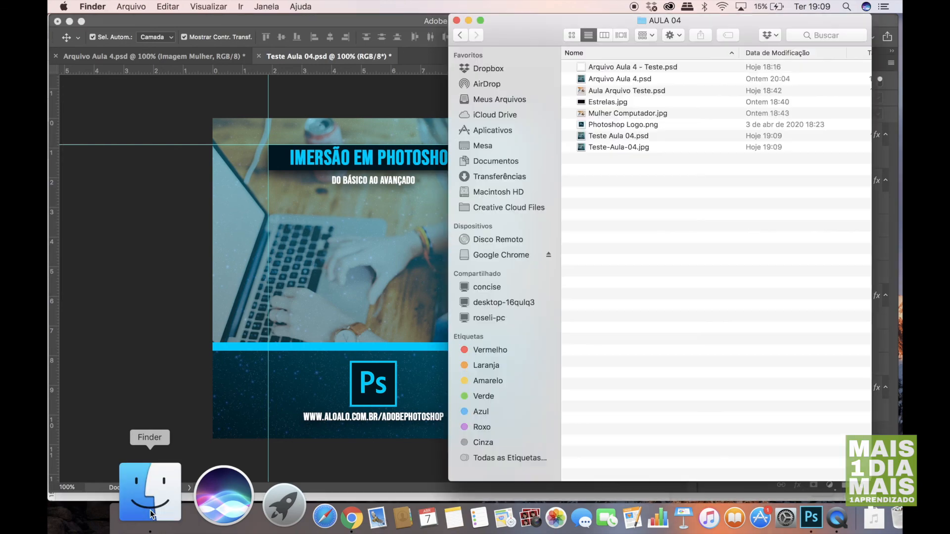
click(608, 146)
key(space)
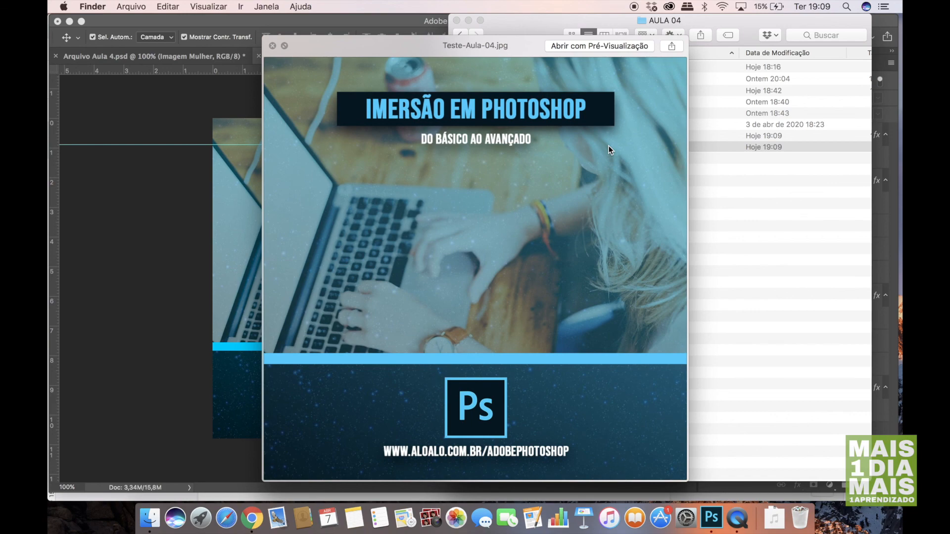
key(space)
click(605, 212)
click(216, 246)
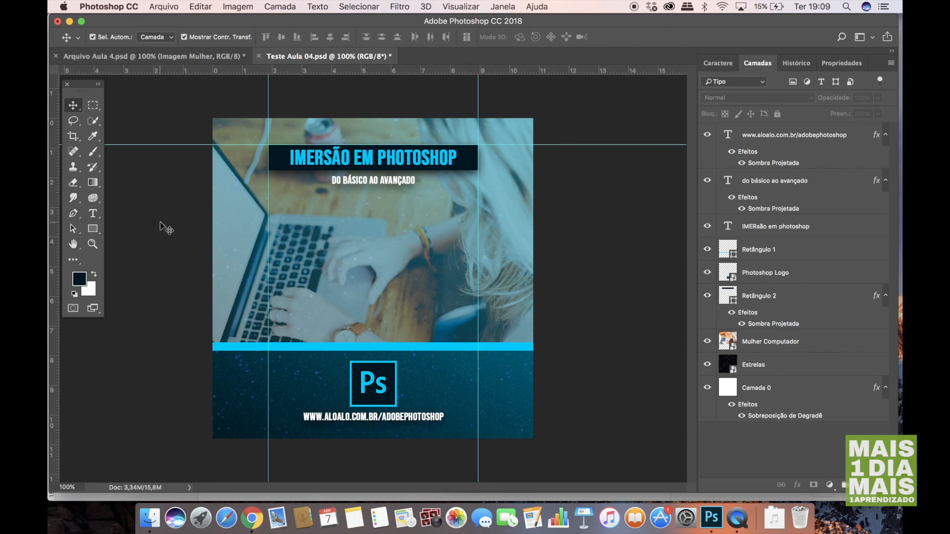
Activate the Brush tool and add a new empty layer above the website text layer.
click(93, 152)
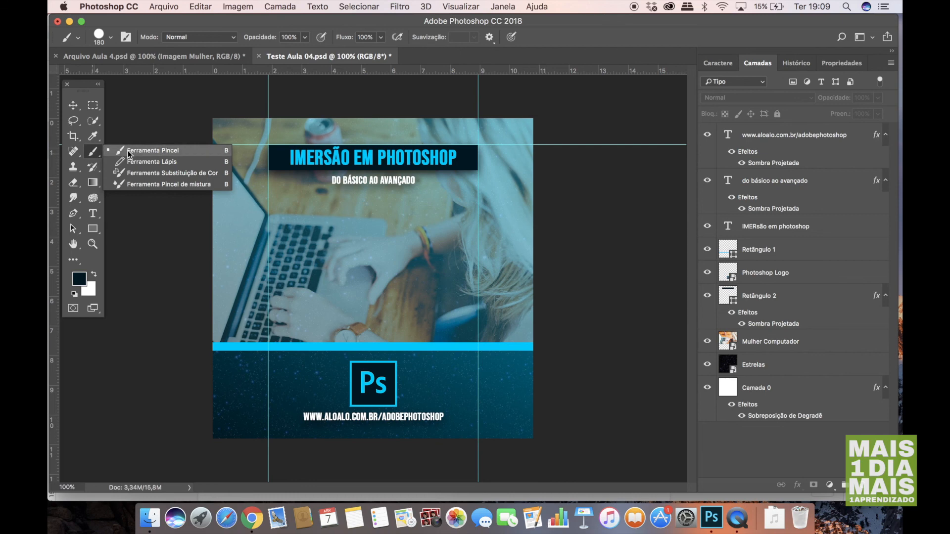
click(148, 150)
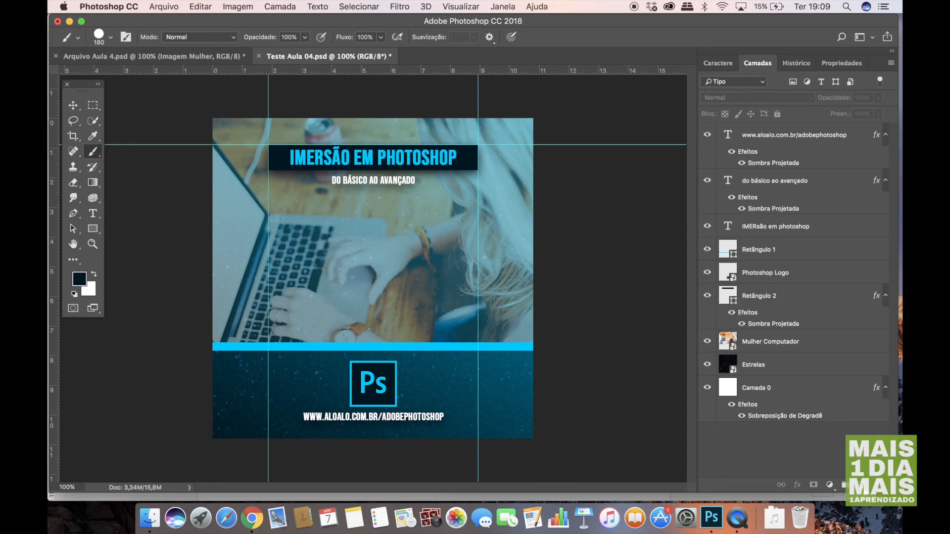
click(861, 485)
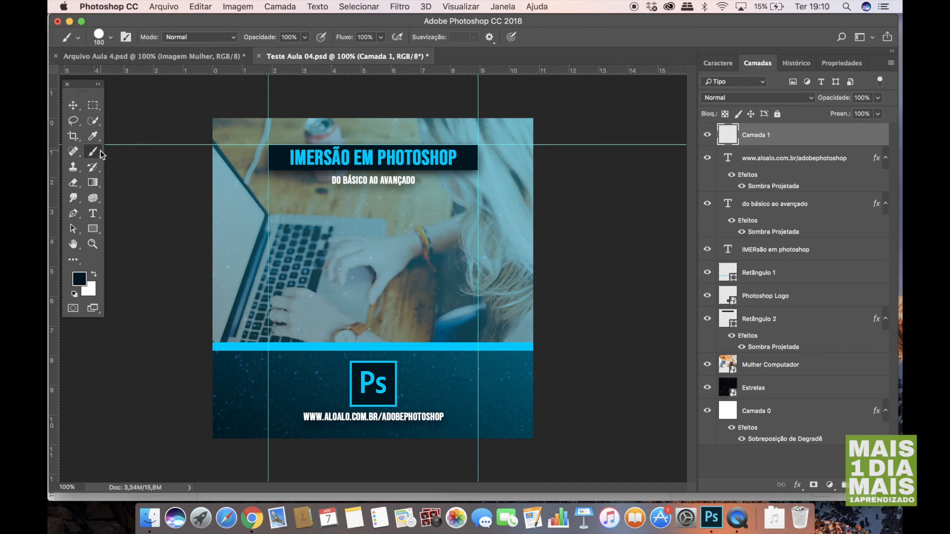
Paint dark splatters across the photo with the "Pincéis de respingos de Kyle - Controle" brush at 180 px, and set the layer's opacity to 96%.
click(111, 38)
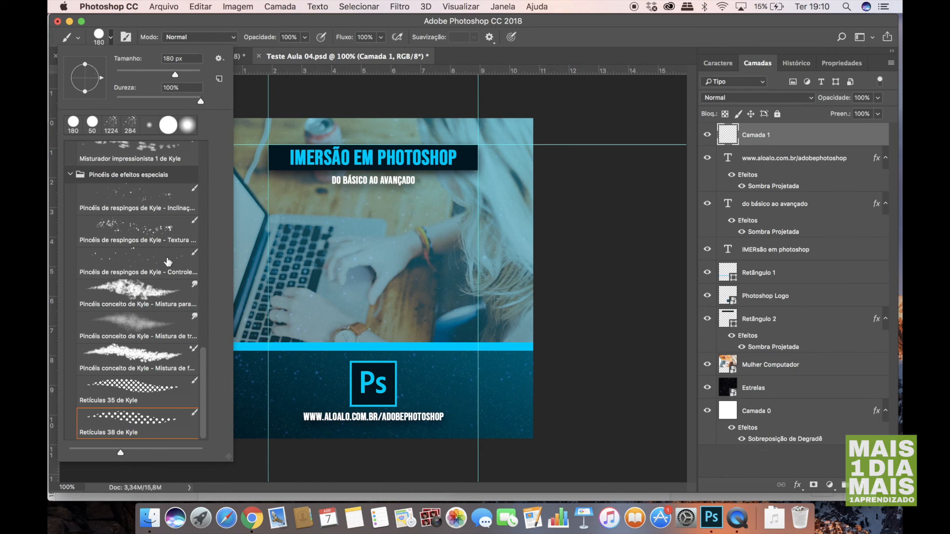
mouse_move(203, 371)
mouse_down()
mouse_move(206, 153)
mouse_move(212, 360)
mouse_up()
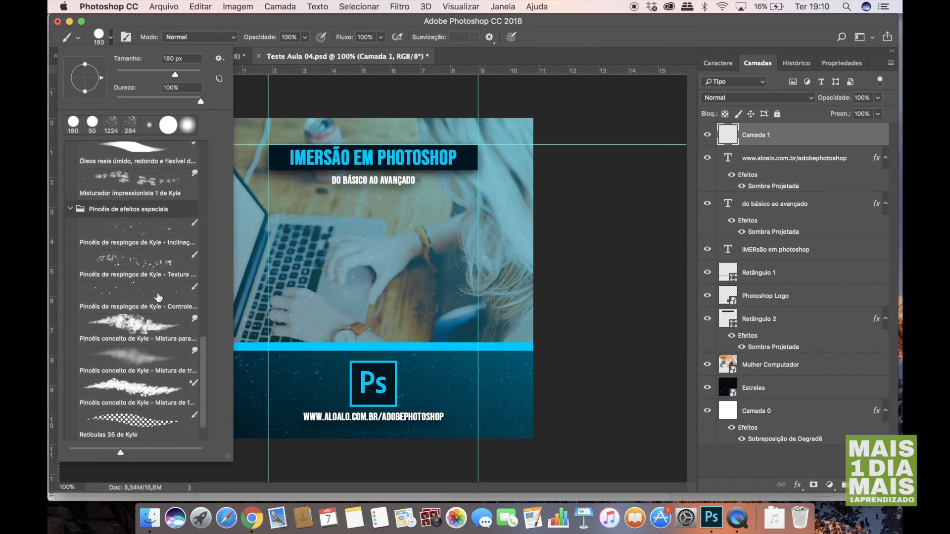
click(152, 294)
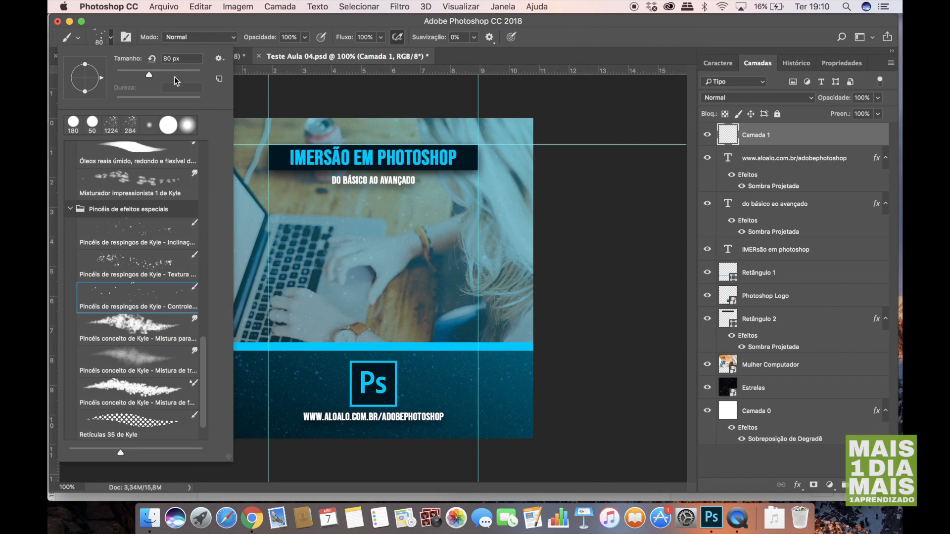
drag(149, 72, 170, 73)
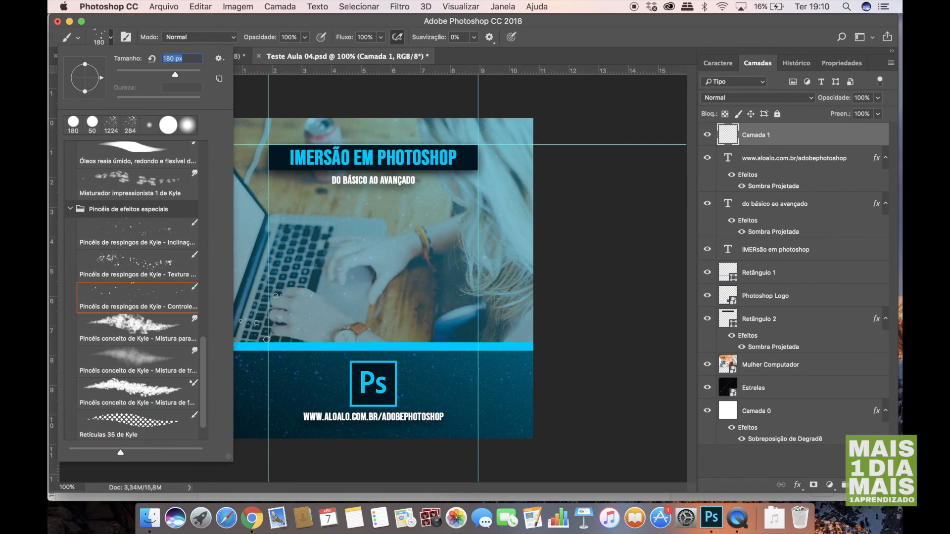
drag(266, 319, 393, 219)
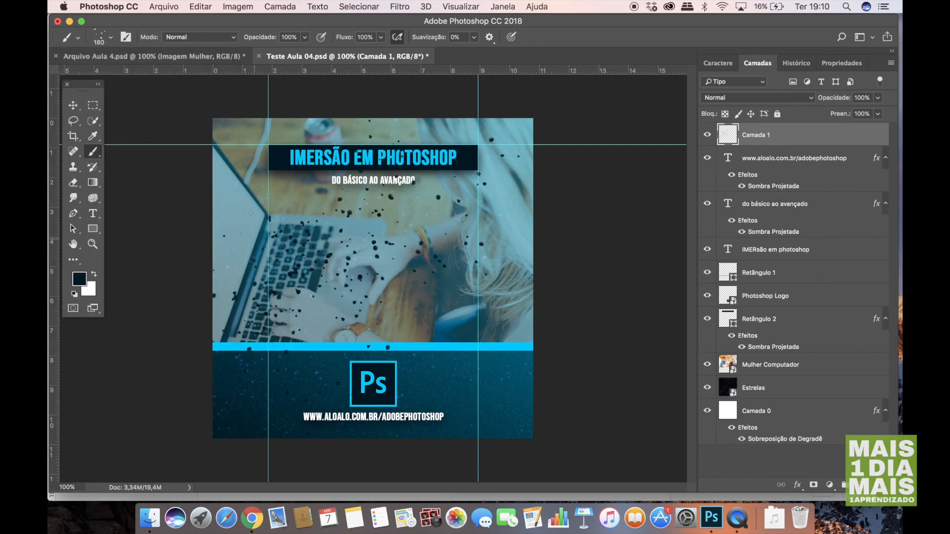
mouse_move(837, 100)
mouse_down()
mouse_move(814, 100)
mouse_move(847, 101)
mouse_up()
Delete the Camada 1 layer with the brush splatters and leave no layer selected.
click(73, 107)
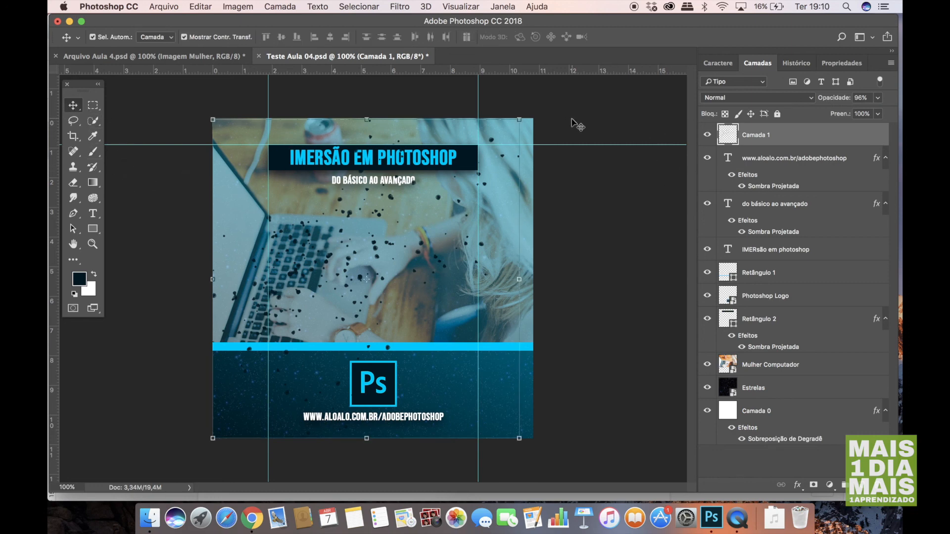
drag(766, 134, 844, 484)
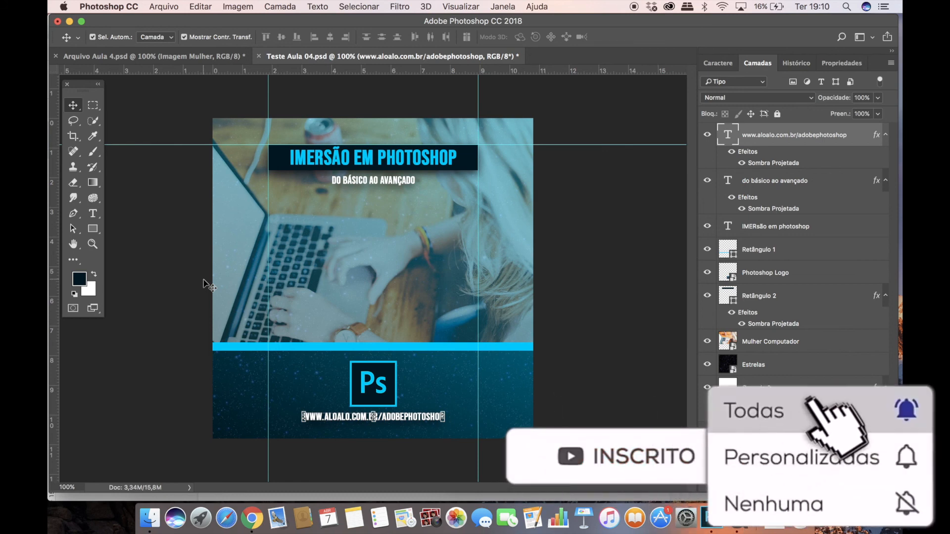
click(193, 278)
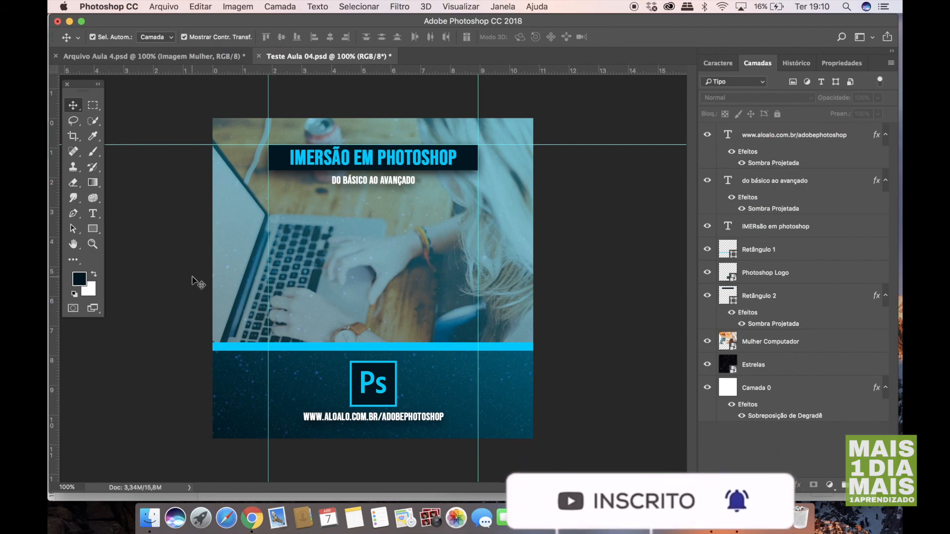